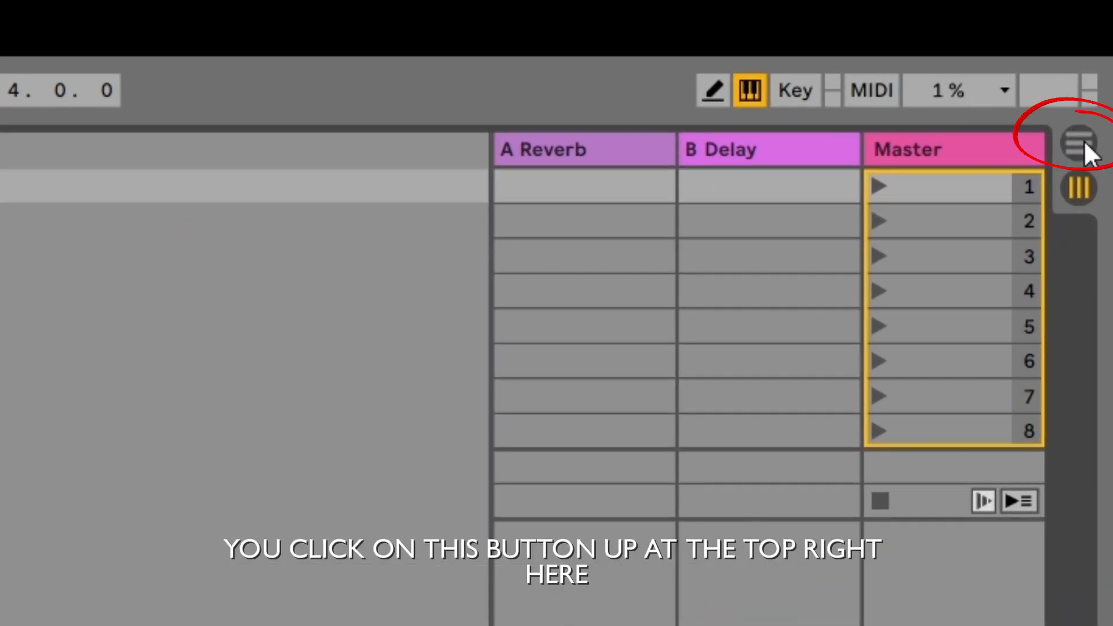
Switch to the Arrangement View, show the browser and open its Sounds category.
key(Tab)
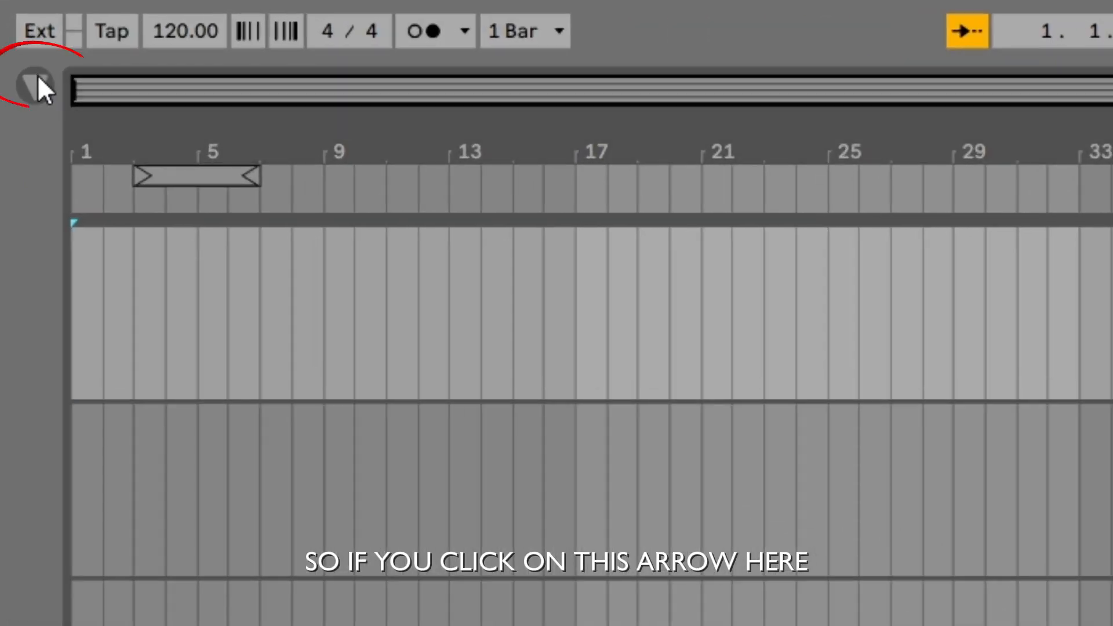
click(13, 63)
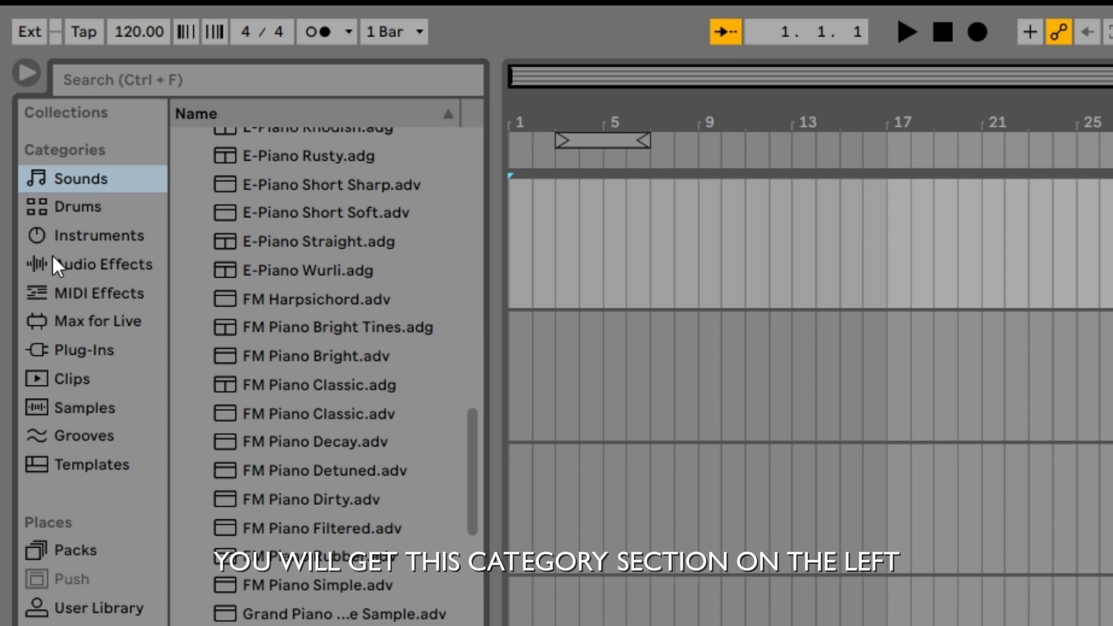
click(64, 178)
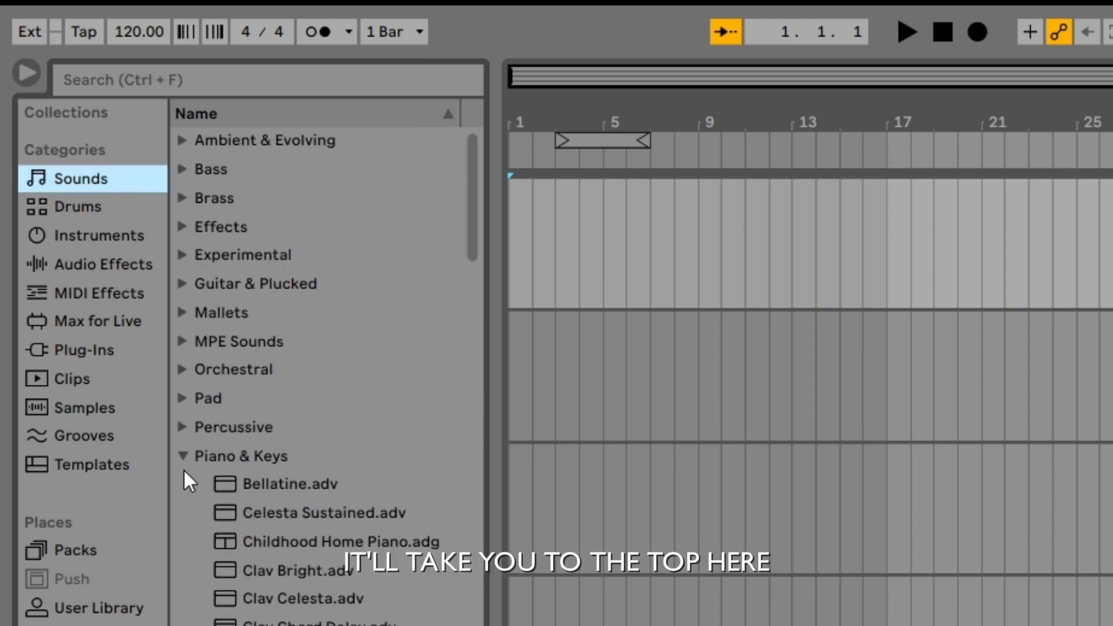
Load the Grand Piano.adg preset from the Piano & Keys sounds onto the first MIDI track.
click(183, 457)
click(297, 171)
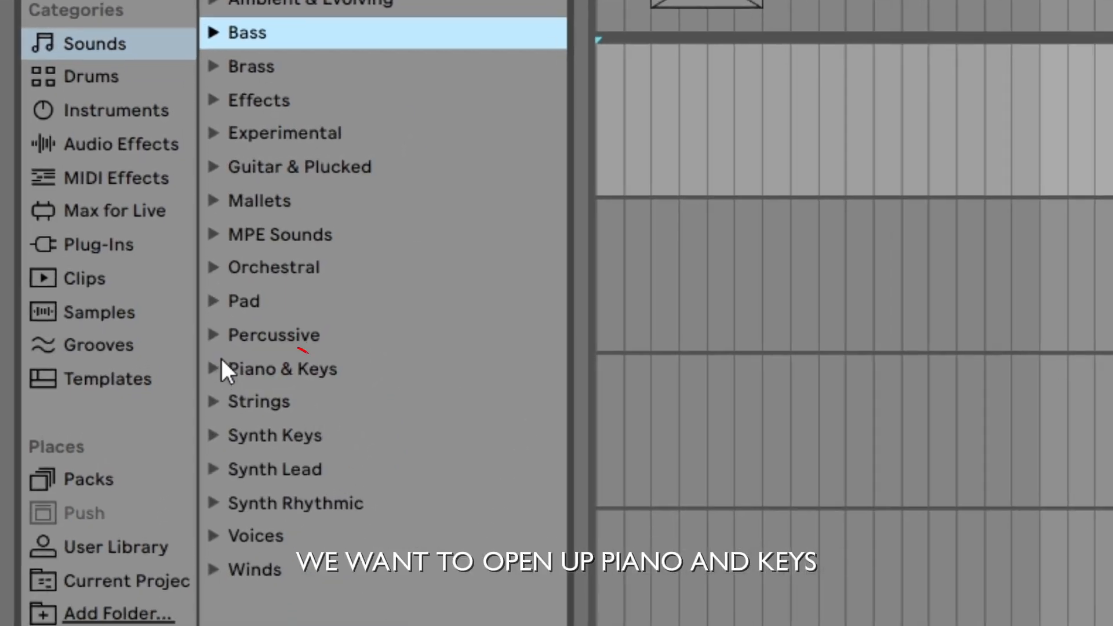
click(183, 455)
scroll(396, 388, down, 20)
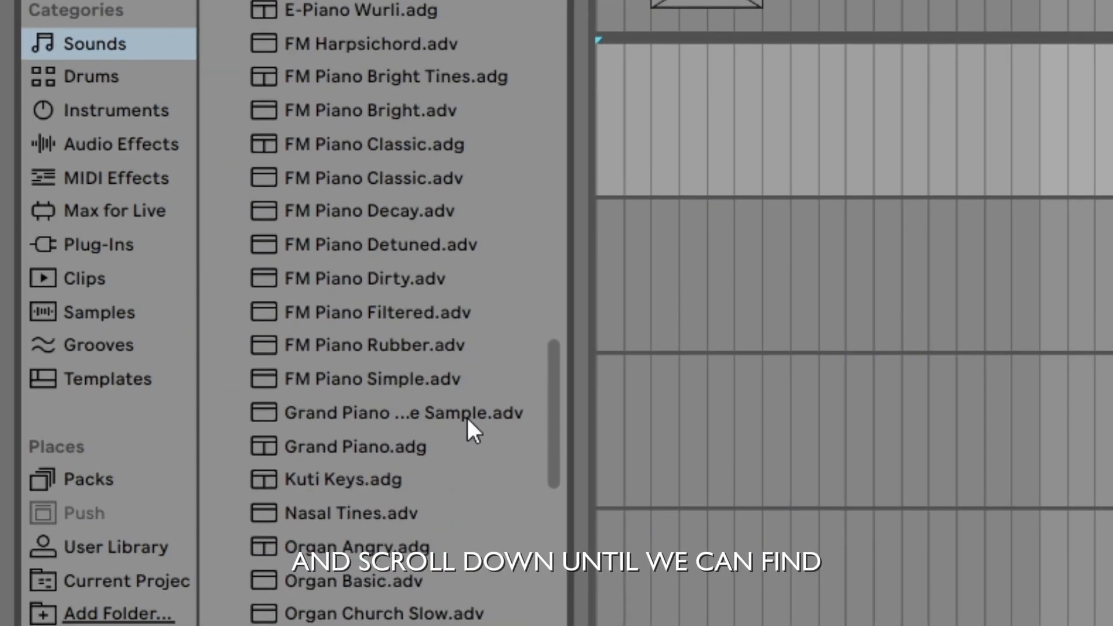
click(374, 443)
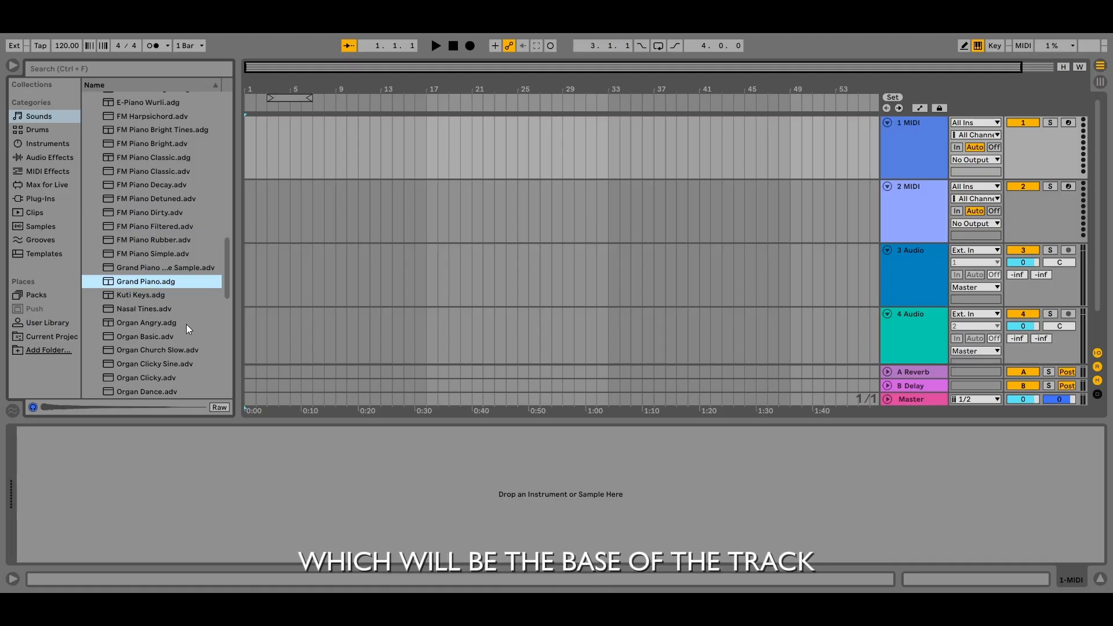
drag(120, 280, 922, 145)
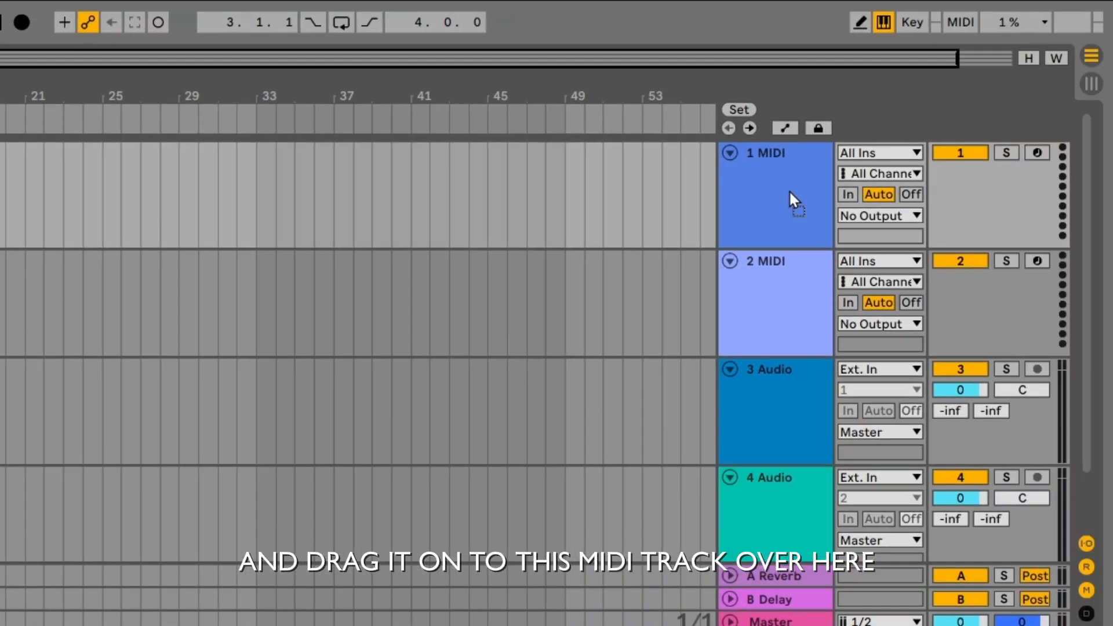
drag(786, 171, 812, 170)
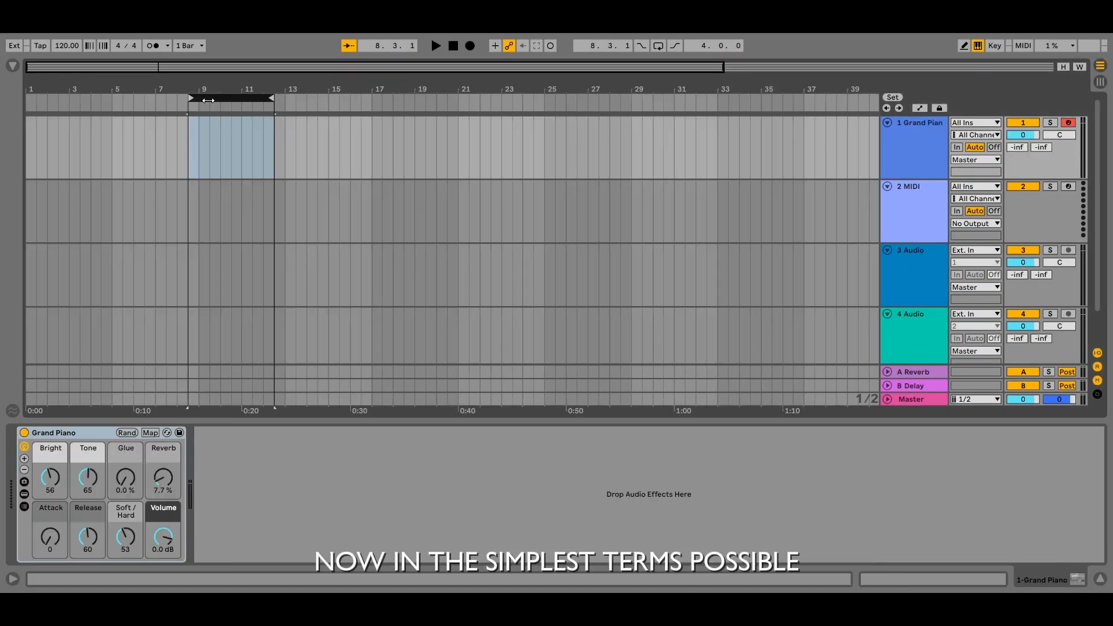
Create an empty four-bar MIDI clip starting at bar 1 on the piano track and enlarge its note editor.
click(194, 144)
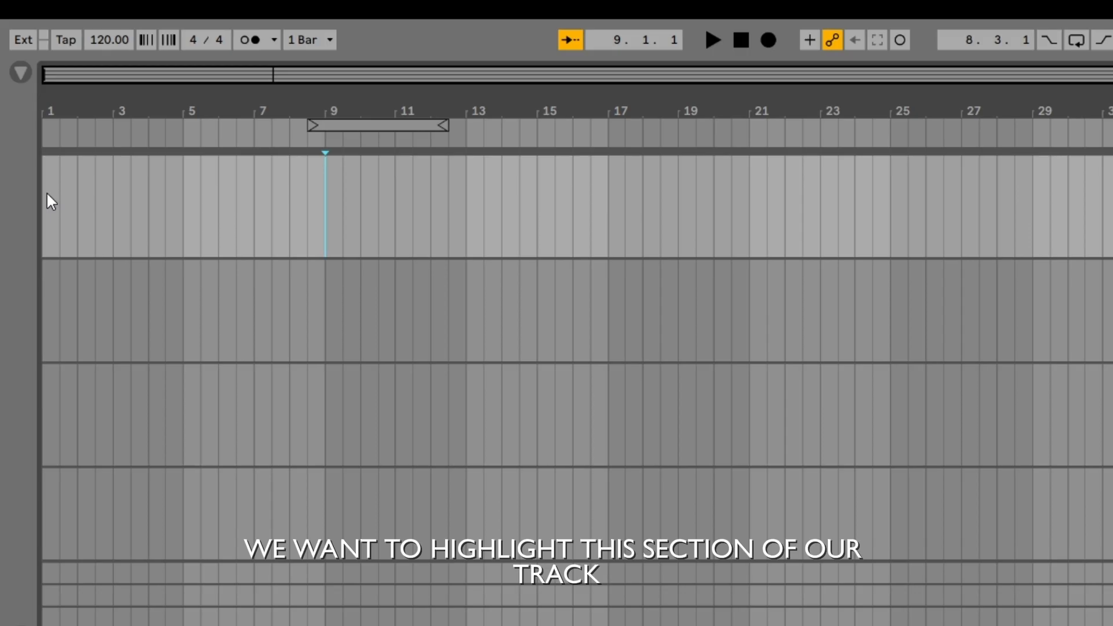
drag(48, 200, 179, 200)
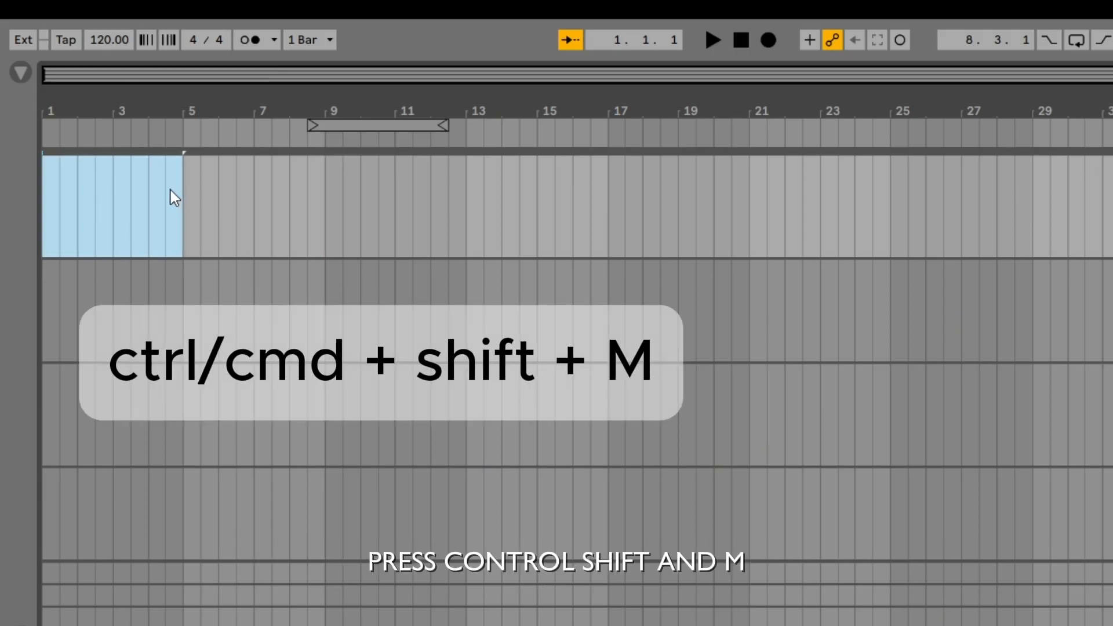
key(ctrl+shift+m)
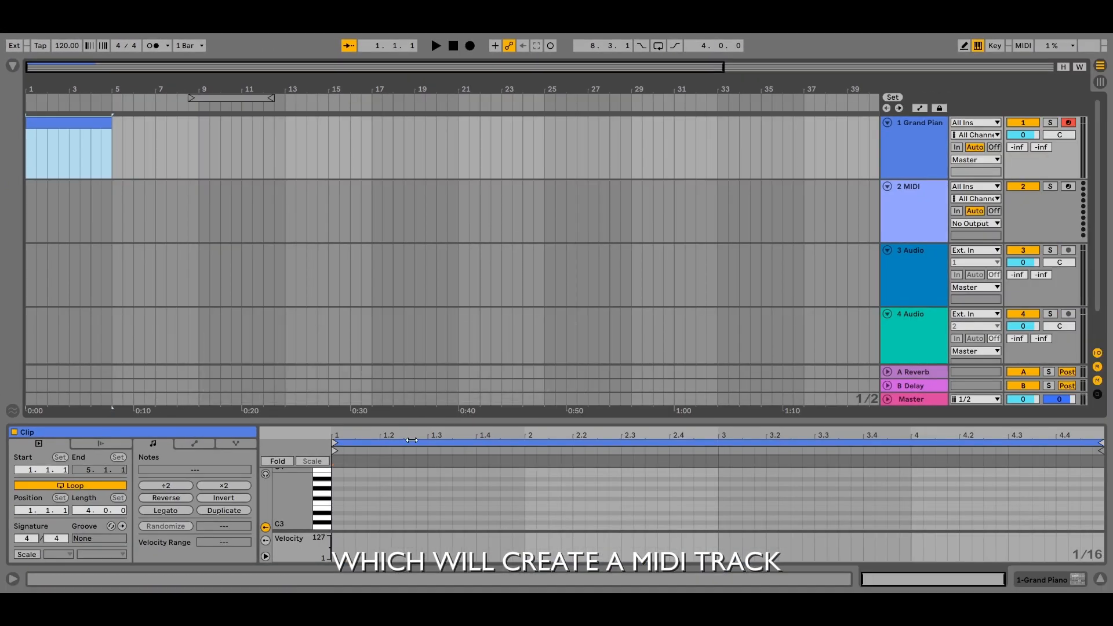
drag(412, 422, 407, 197)
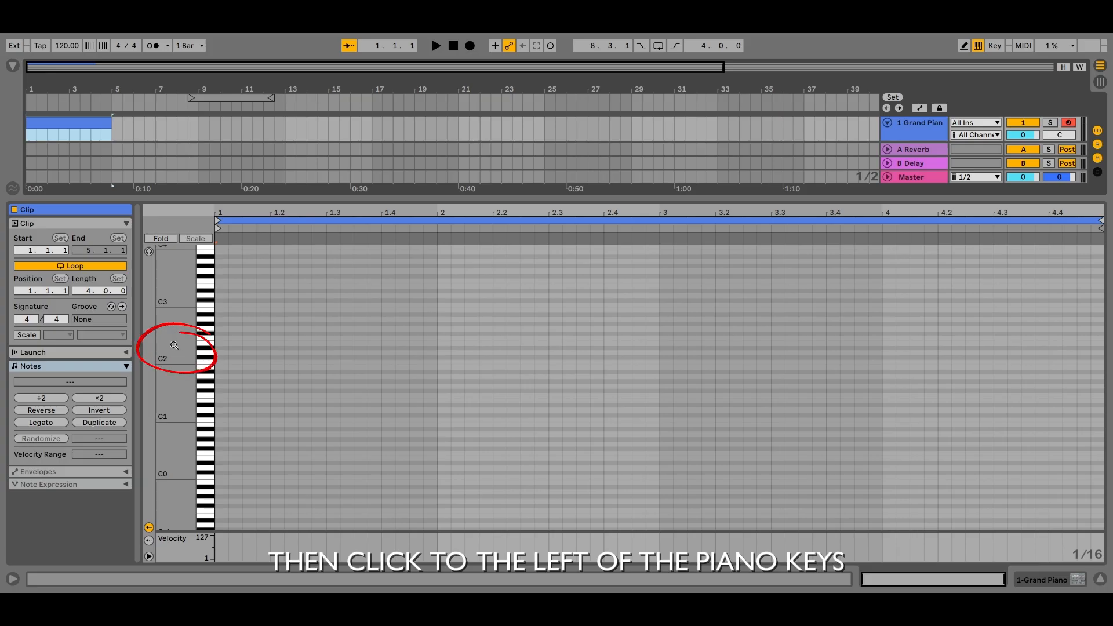
Turn on scale highlighting for the clip and set the scale to A Minor.
drag(174, 346, 232, 345)
drag(171, 370, 176, 407)
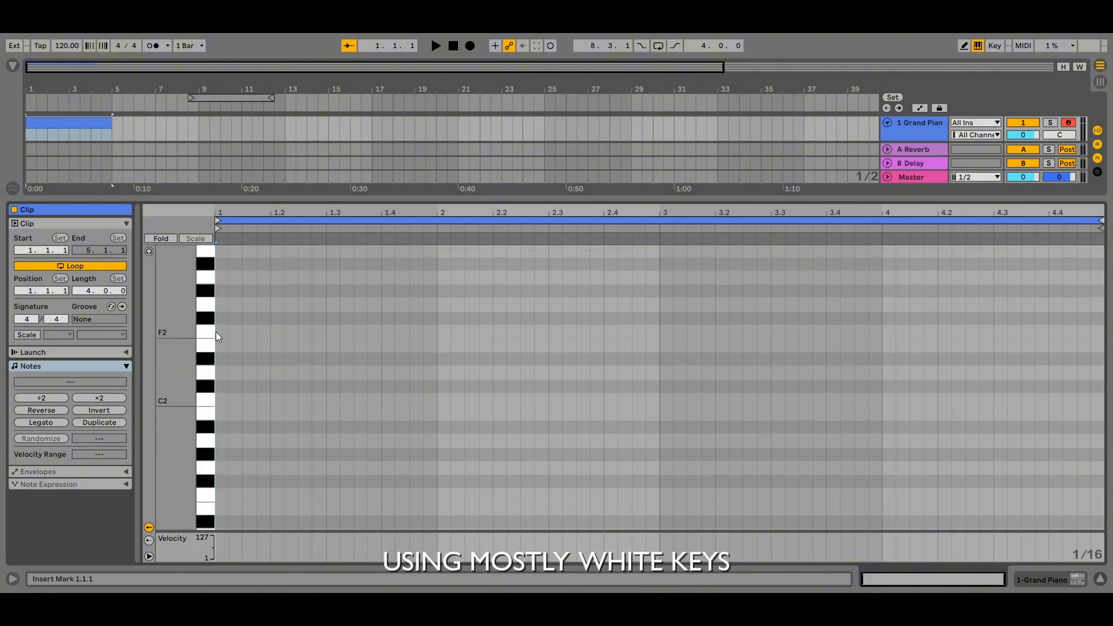
scroll(206, 334, up, 3)
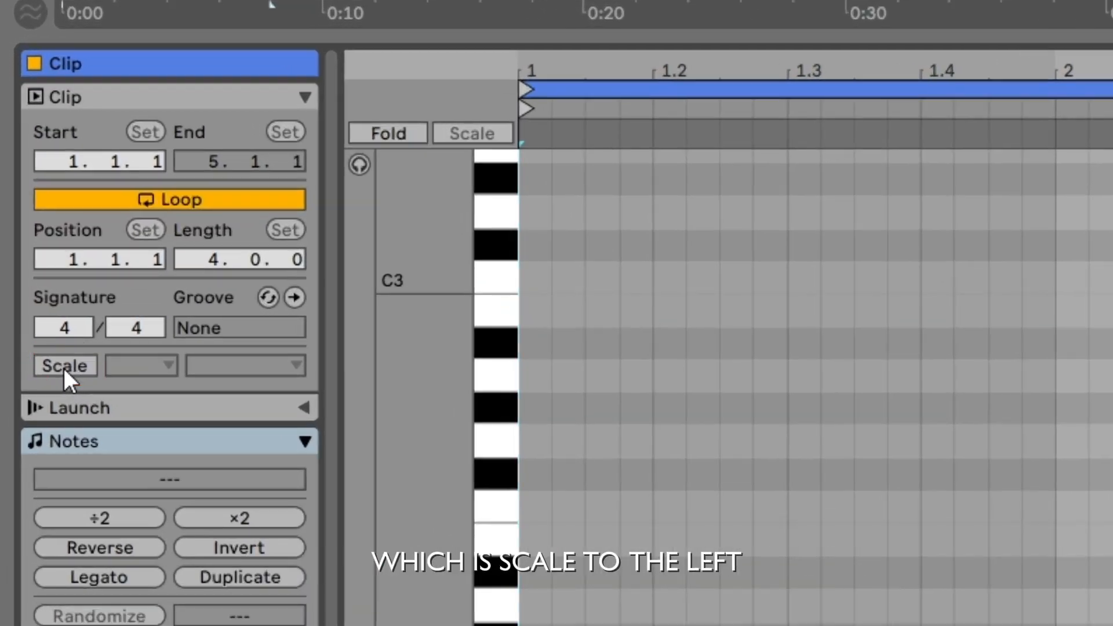
click(63, 367)
click(146, 371)
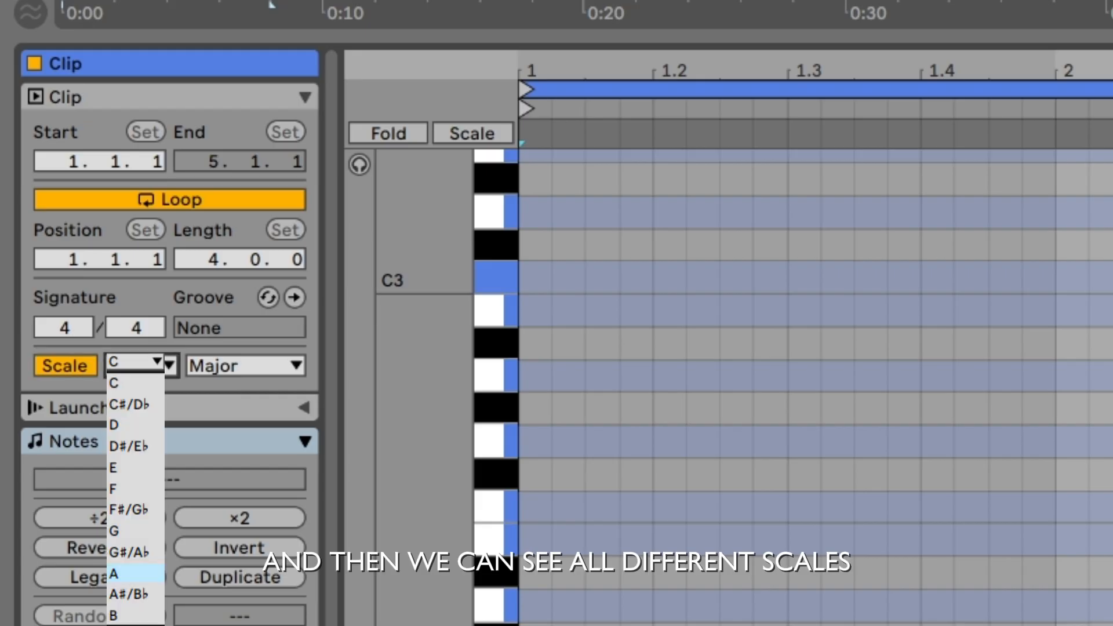
click(121, 574)
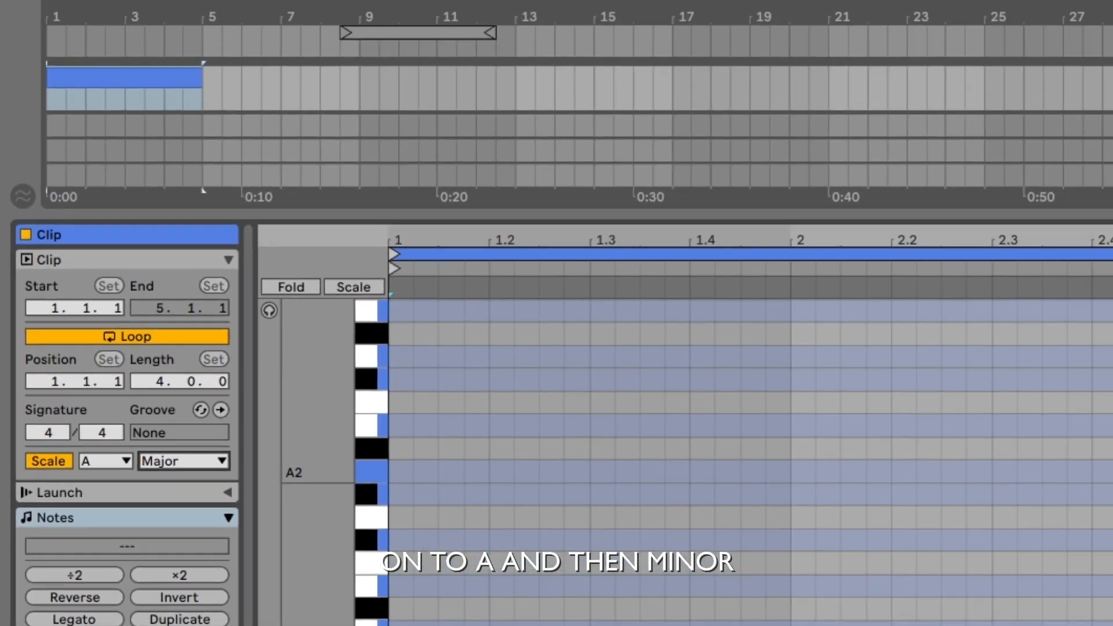
click(184, 462)
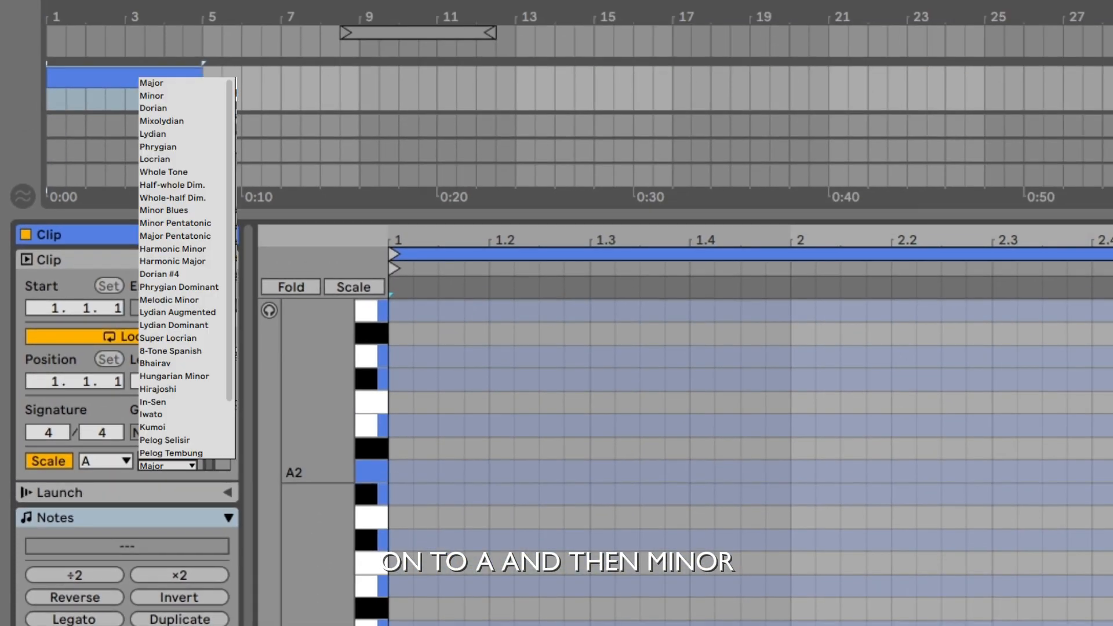
click(153, 96)
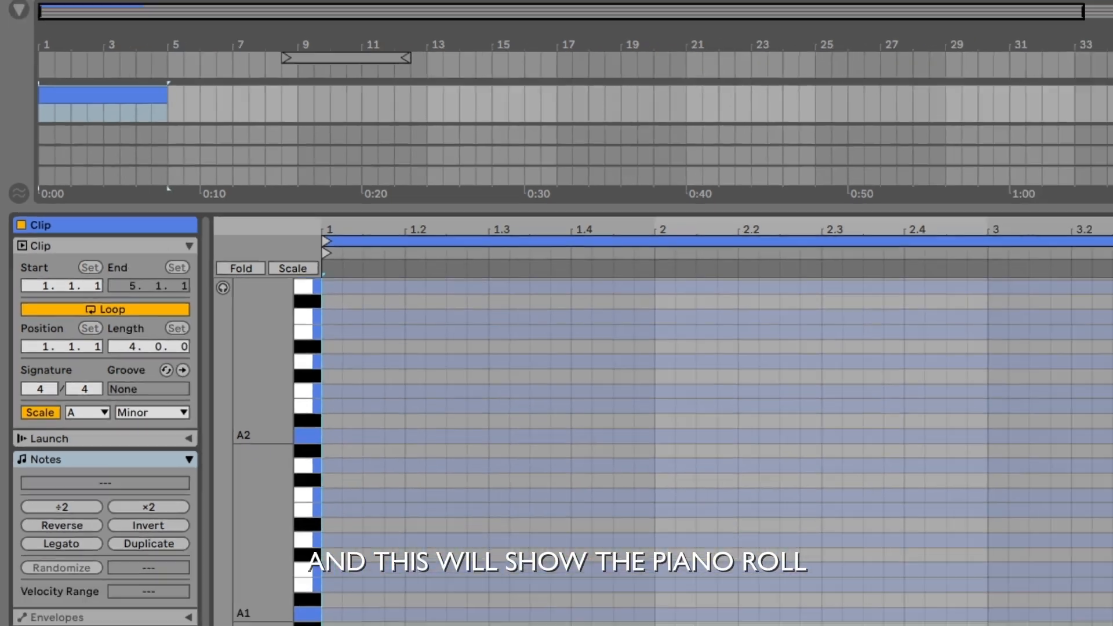
Add an A2 note at the start of the clip and lengthen it to fill the first bar.
mouse_move(260, 516)
mouse_down()
mouse_move(287, 515)
mouse_move(271, 524)
mouse_up()
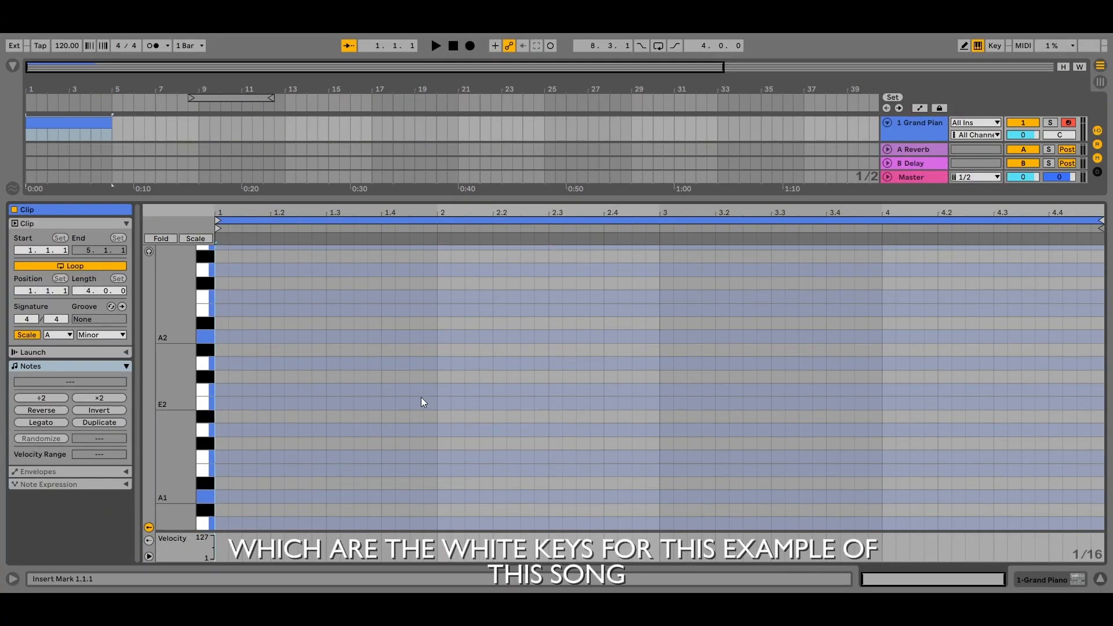
drag(168, 398, 161, 440)
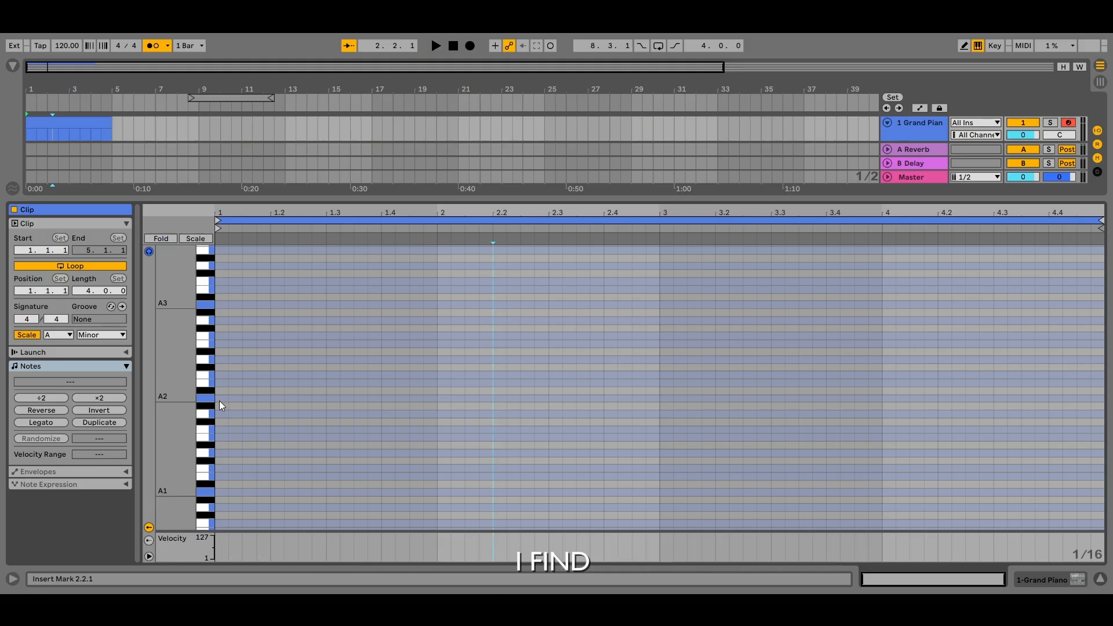
double_click(218, 399)
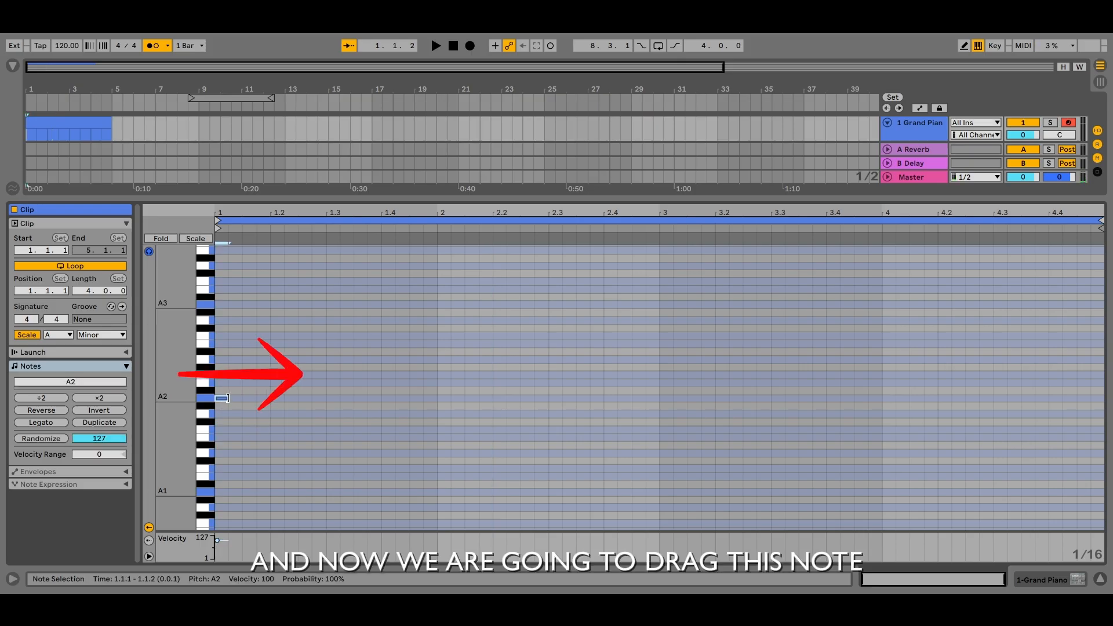
drag(227, 399, 433, 408)
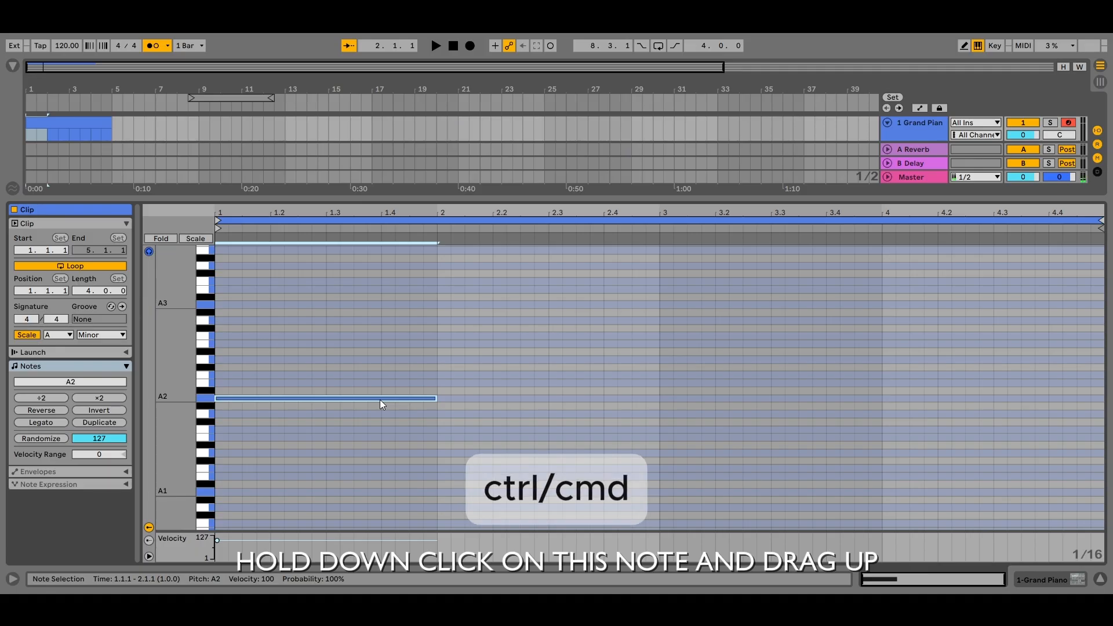
Duplicate the A2 note to C3 and E3 to form the first bar's chord, and play it back.
drag(380, 400, 381, 376)
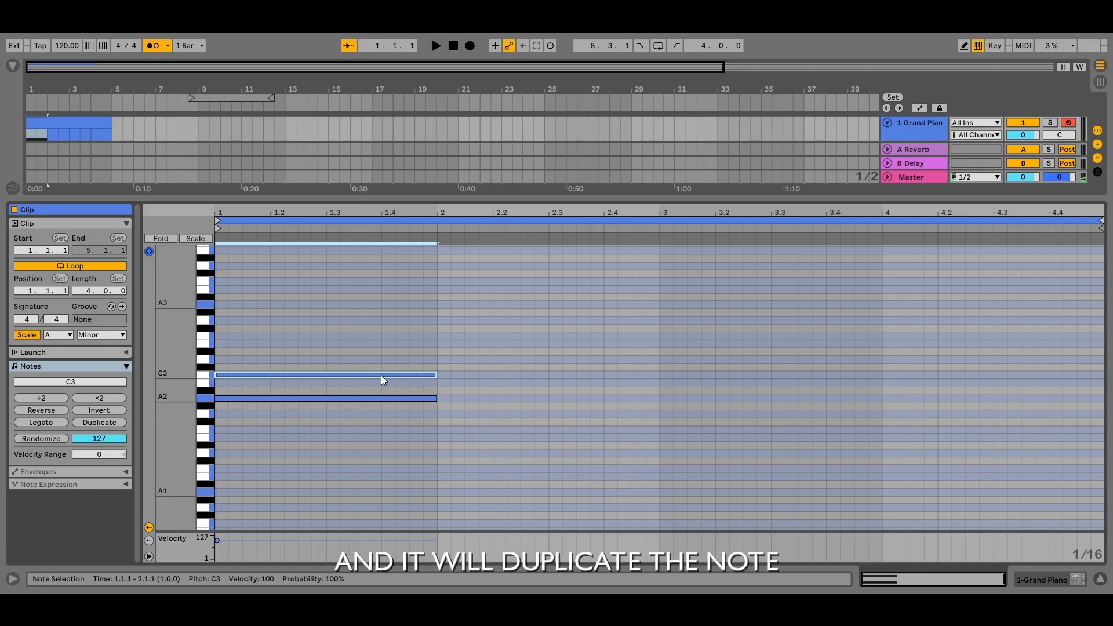
click(384, 399)
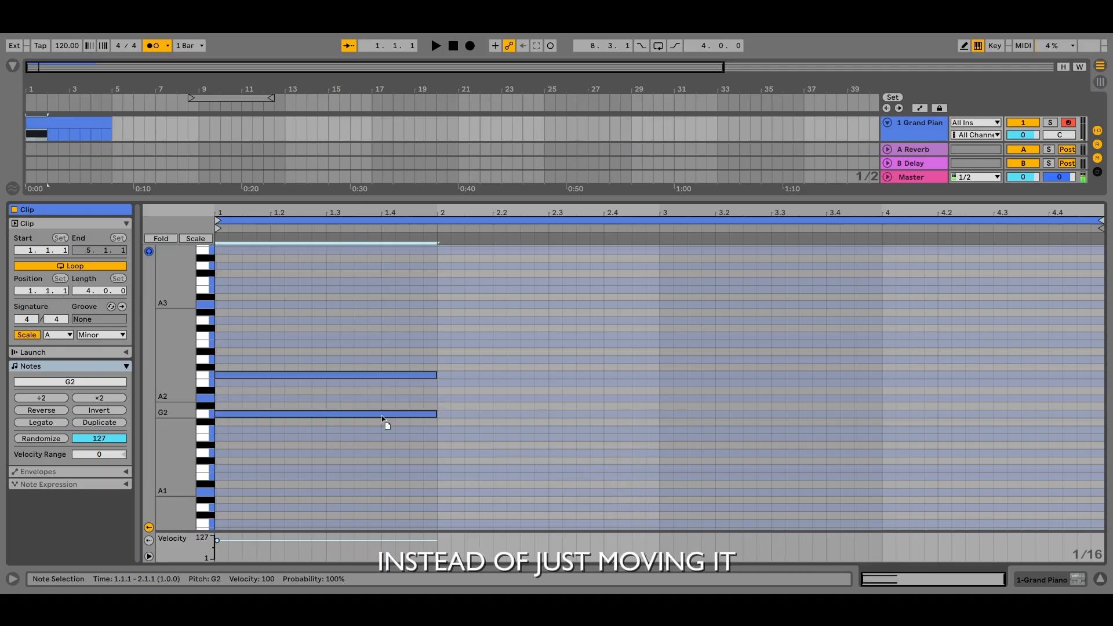
drag(384, 398, 284, 343)
key(space)
click(439, 258)
key(space)
Duplicate notes into bar 2 as G2, B2 and D3 to build the second chord, and play the progression.
click(369, 397)
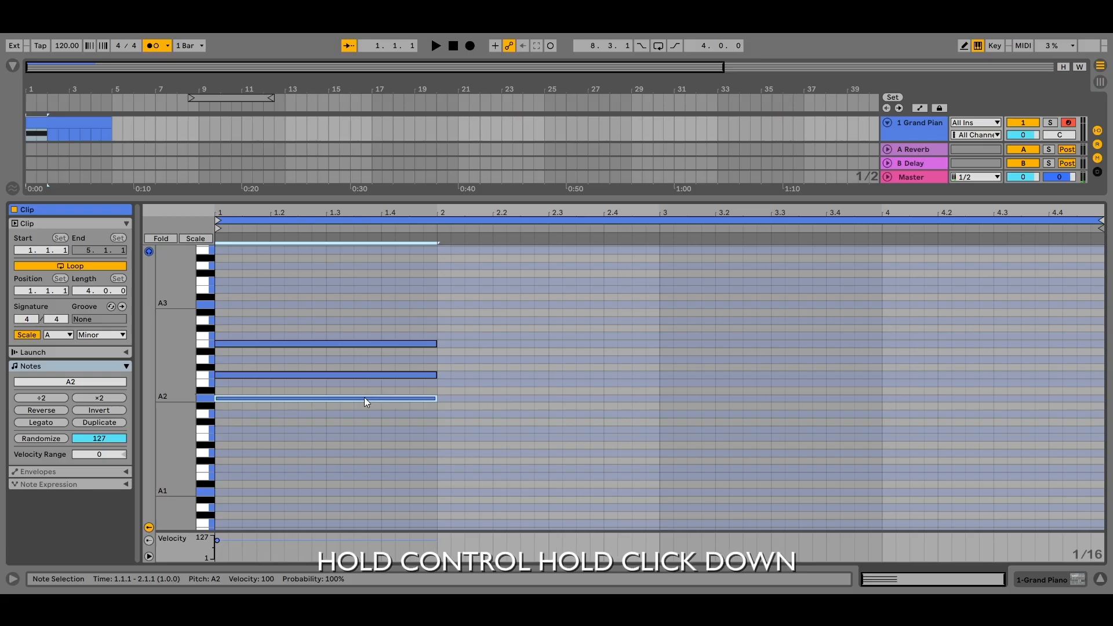
drag(353, 397, 580, 412)
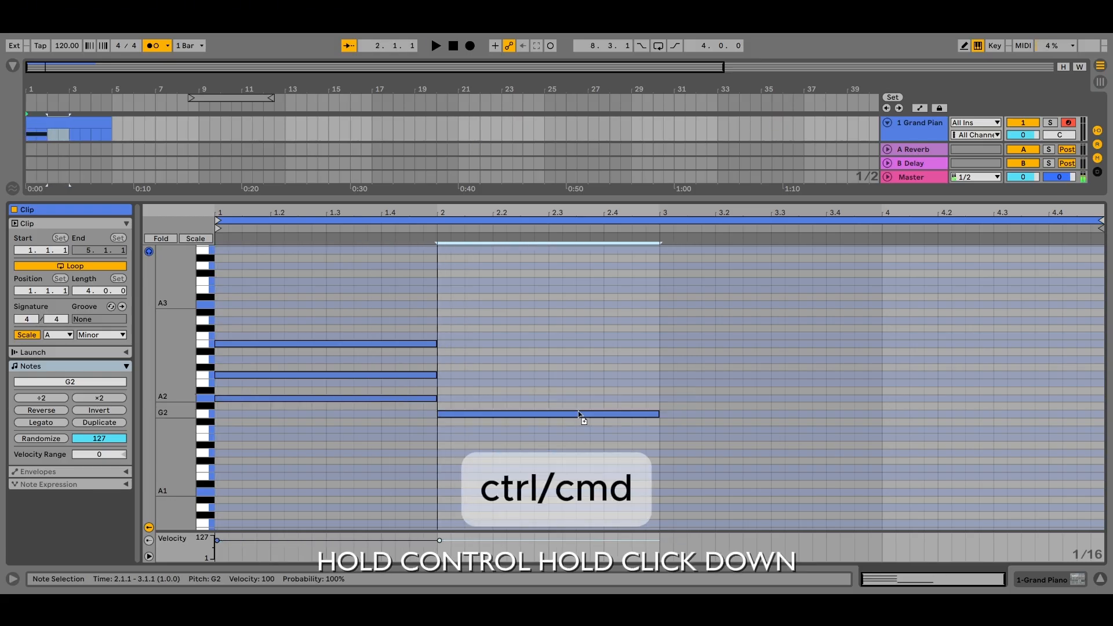
drag(507, 397, 587, 360)
click(367, 374)
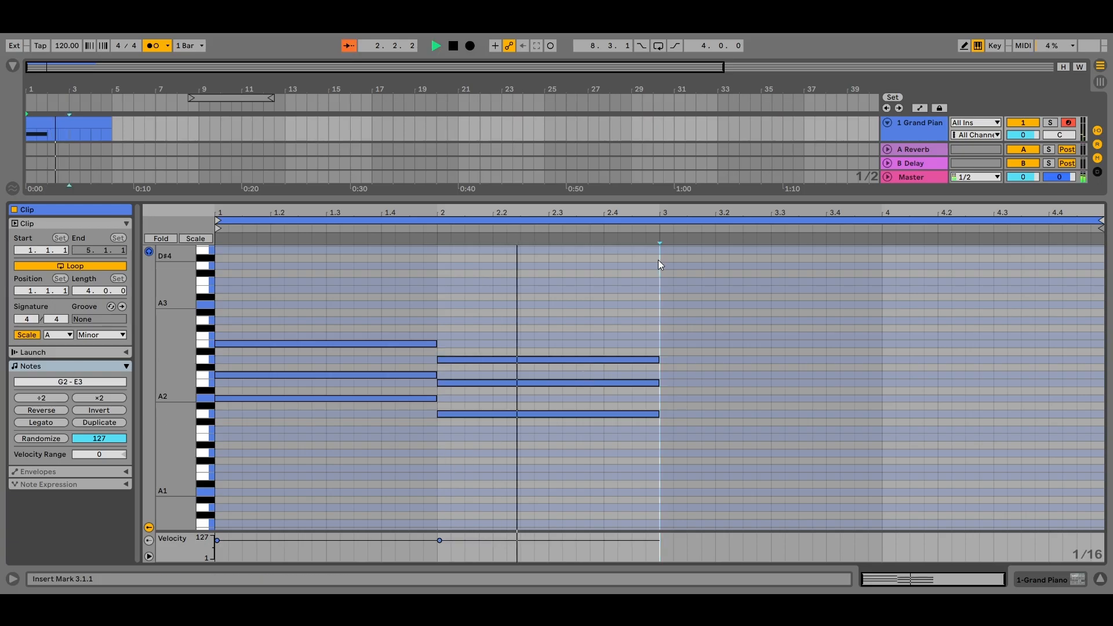
key(space)
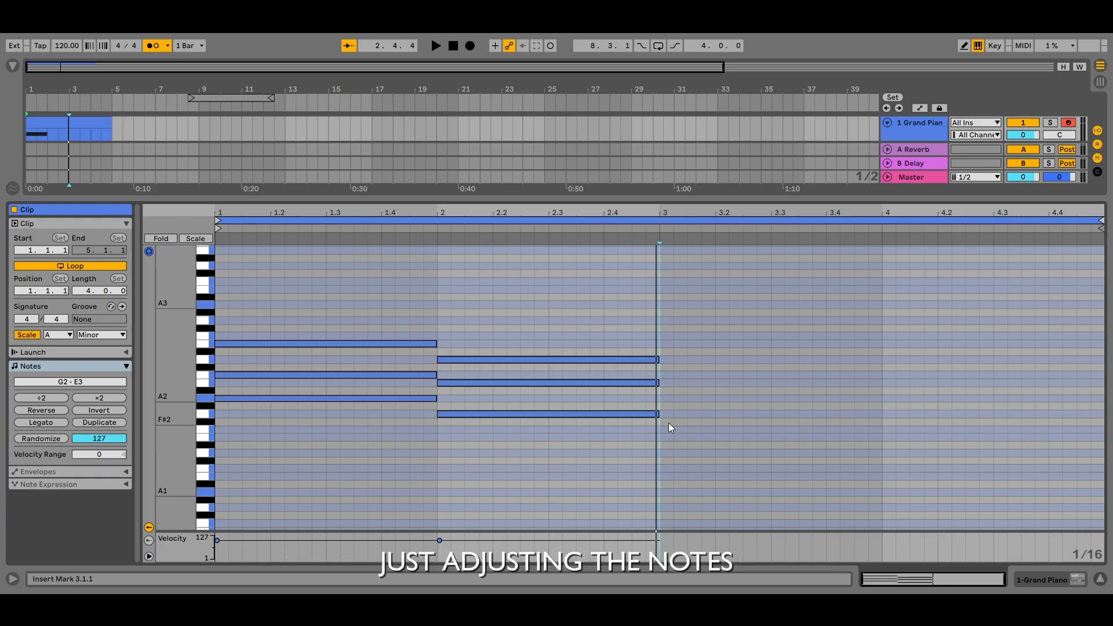
Complete the progression with duplicated one-bar notes: C3, E3 and G3 in bar 3, and F2, A2 and C3 in bar 4.
drag(607, 414, 818, 345)
drag(817, 345, 817, 321)
drag(853, 376, 1069, 413)
drag(1069, 413, 1065, 384)
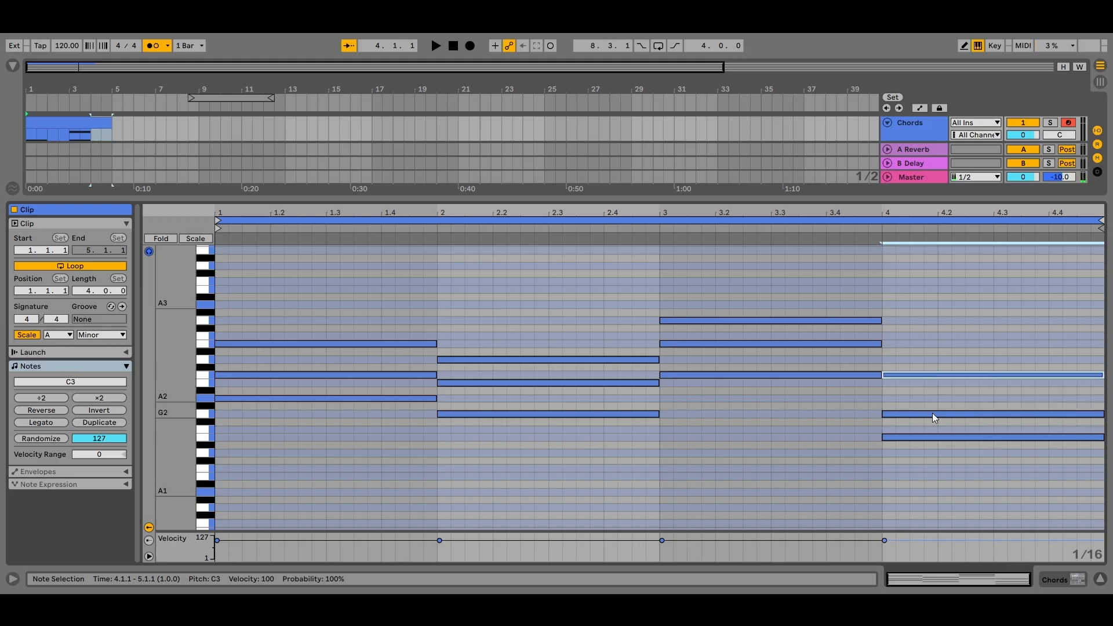
drag(932, 414, 932, 399)
drag(914, 439, 914, 432)
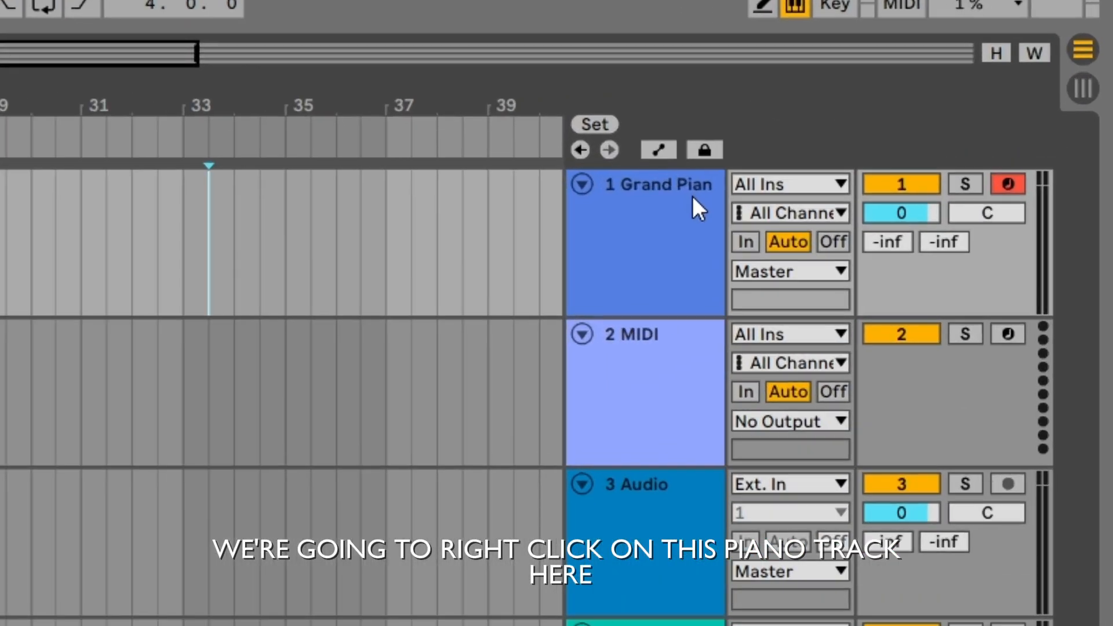
Rename the Grand Piano track to Chords.
right_click(693, 196)
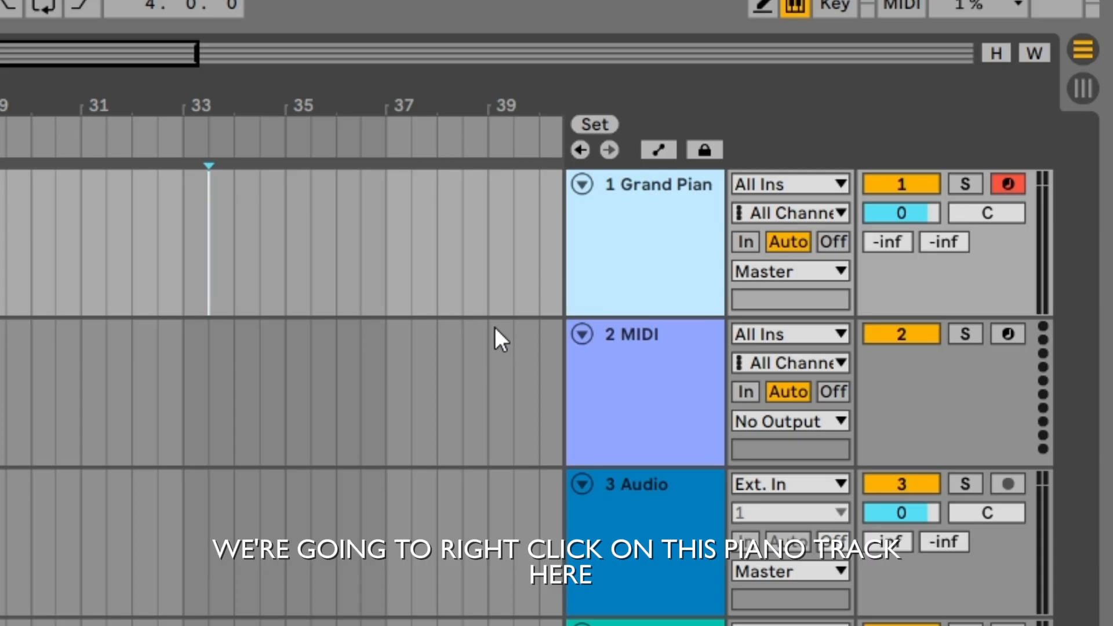
click(493, 325)
text(Chords)
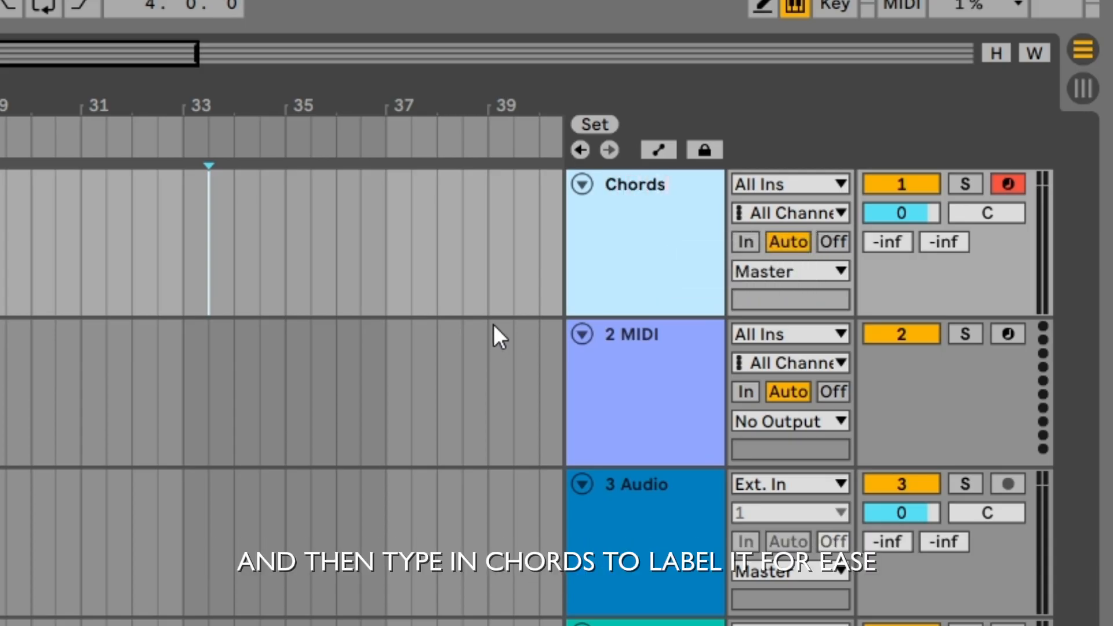
key(Return)
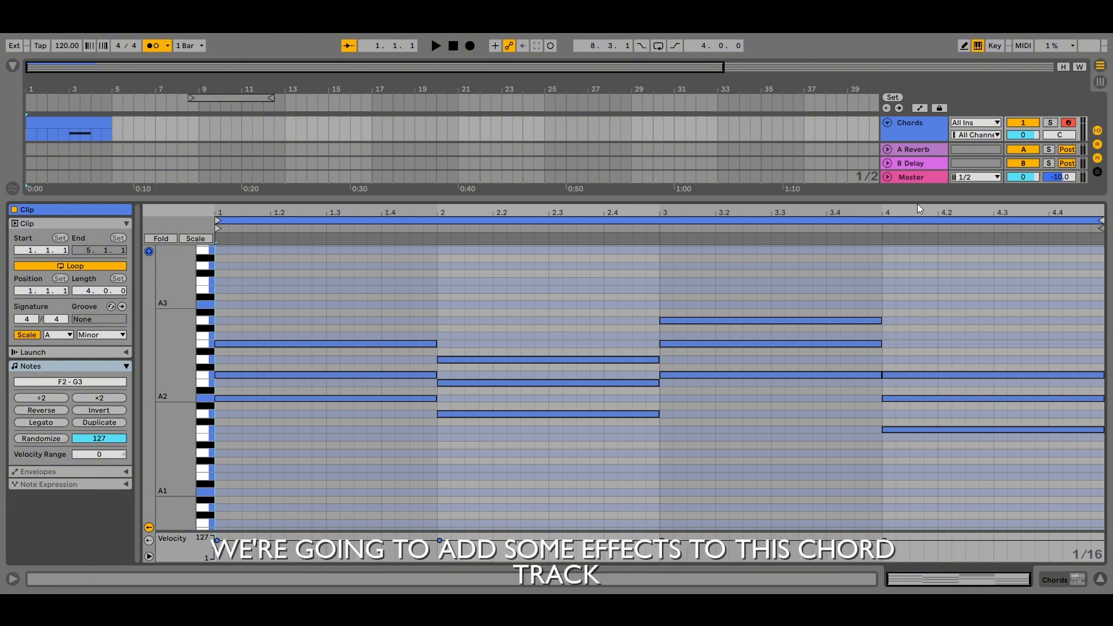
Show the device chain of the Chords track and reopen the browser.
double_click(910, 132)
double_click(907, 151)
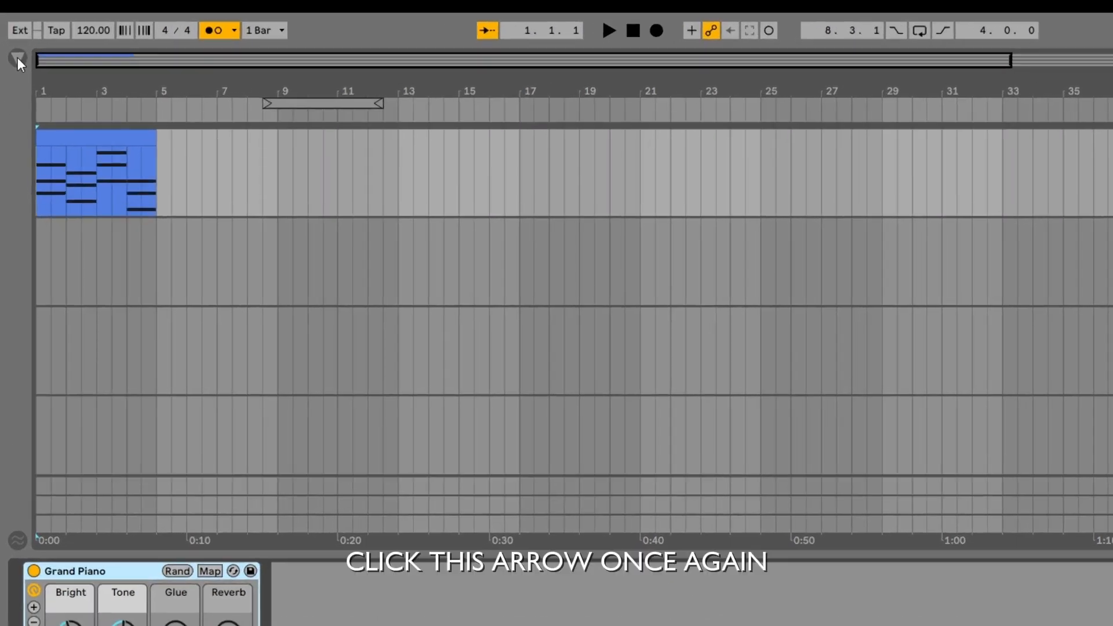
click(13, 65)
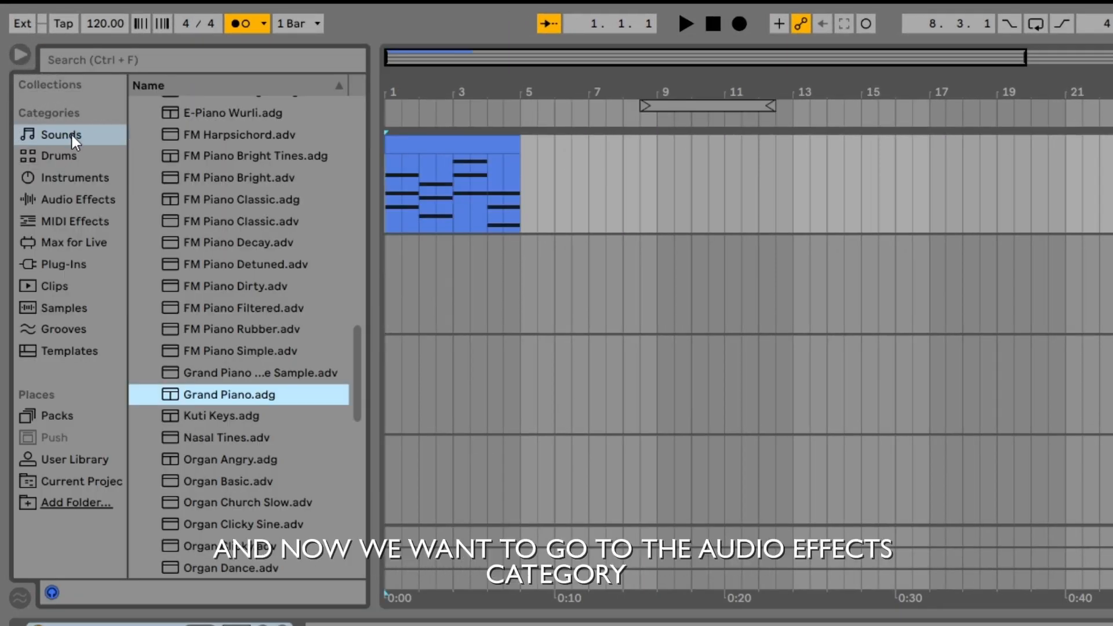
Add an EQ Eight from the EQ & Filters audio effects after the Grand Piano on the Chords track.
click(74, 199)
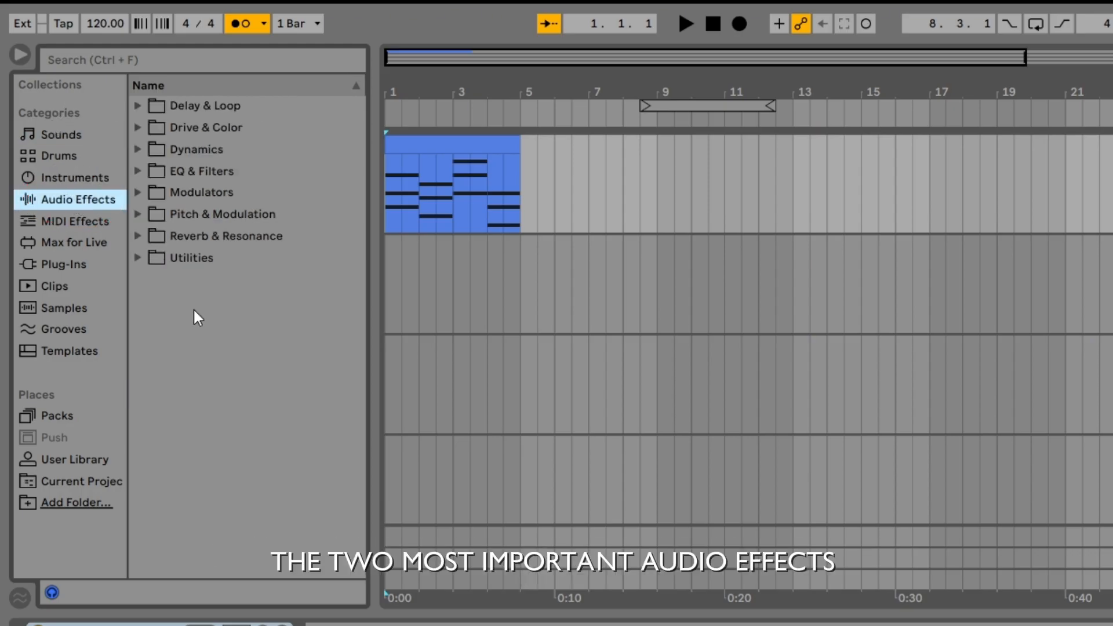
click(141, 149)
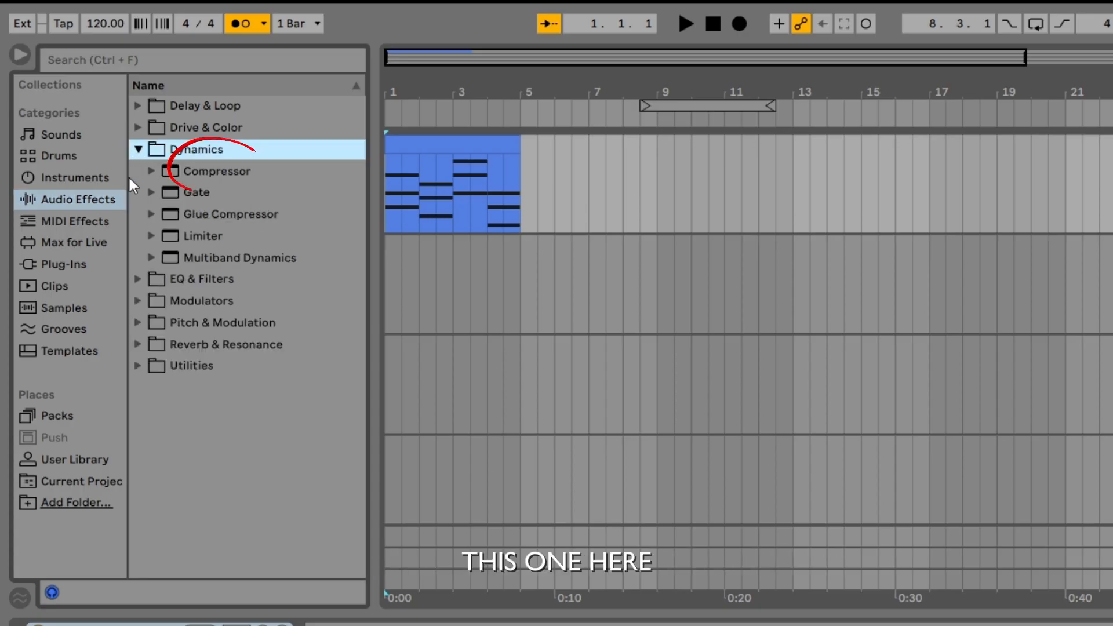
click(191, 172)
click(137, 279)
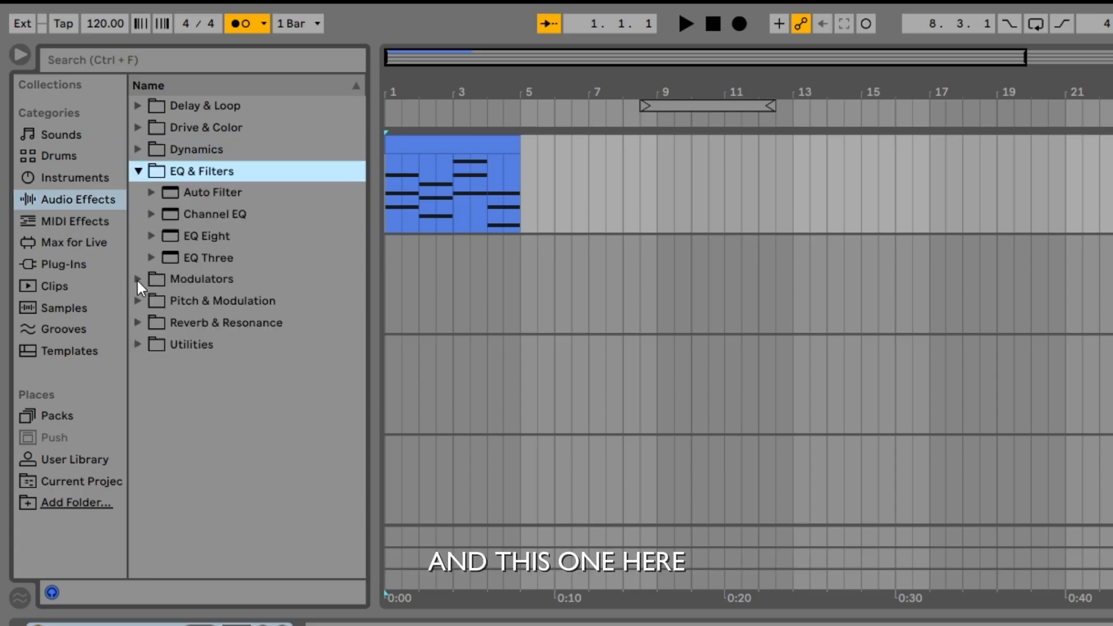
click(213, 246)
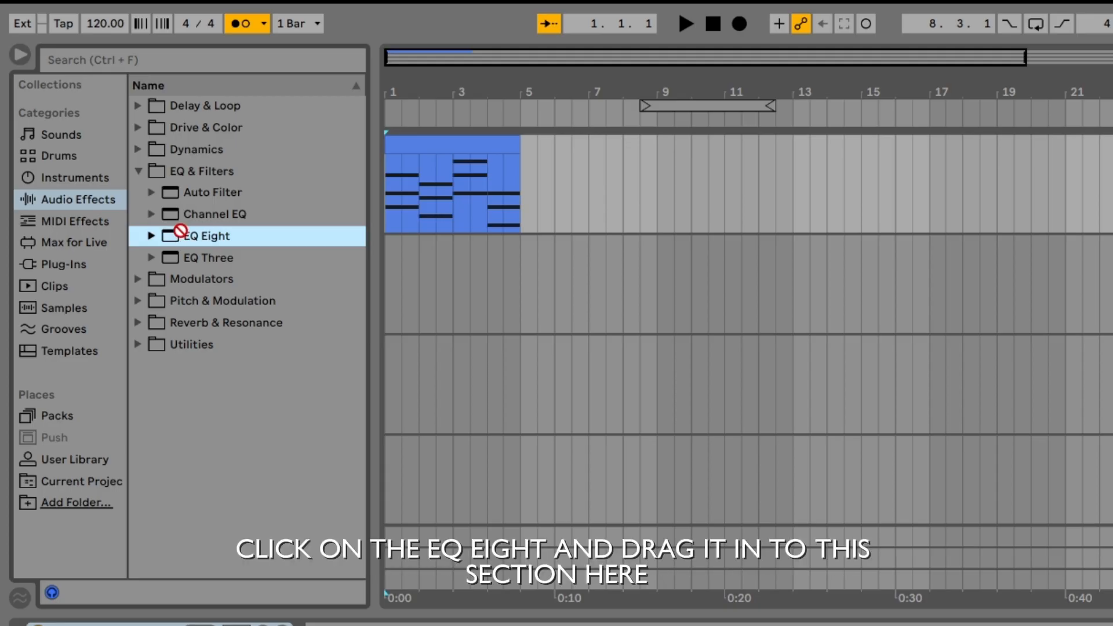
mouse_move(181, 235)
mouse_down()
mouse_move(231, 471)
mouse_move(740, 589)
mouse_move(531, 442)
mouse_move(423, 447)
mouse_up()
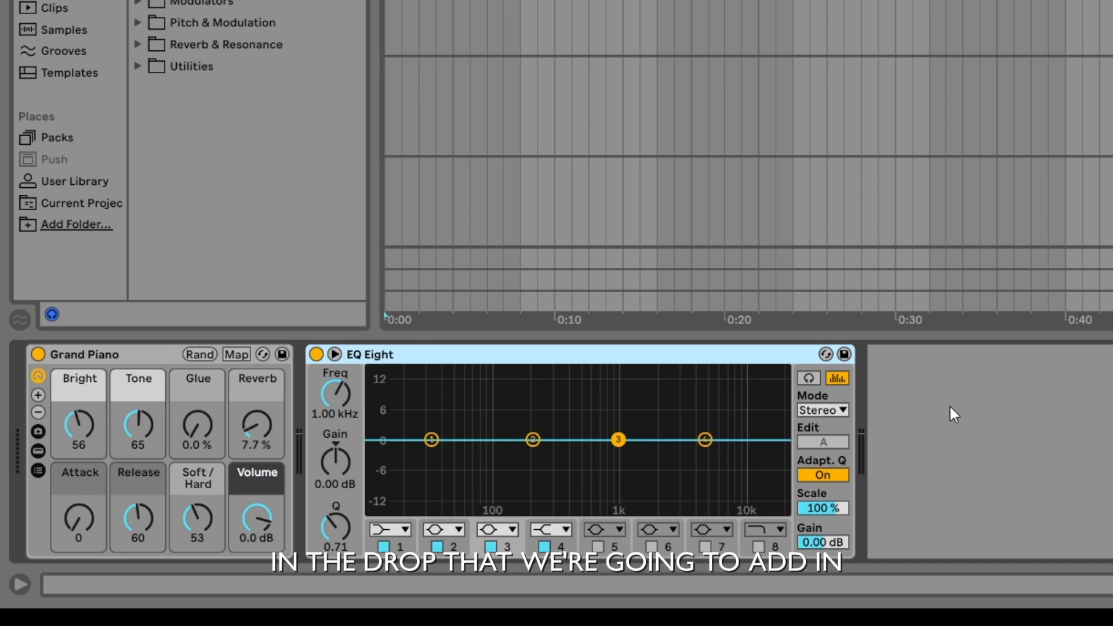
Change band 1 of the EQ Eight to a low-cut filter at about 135 Hz.
click(399, 531)
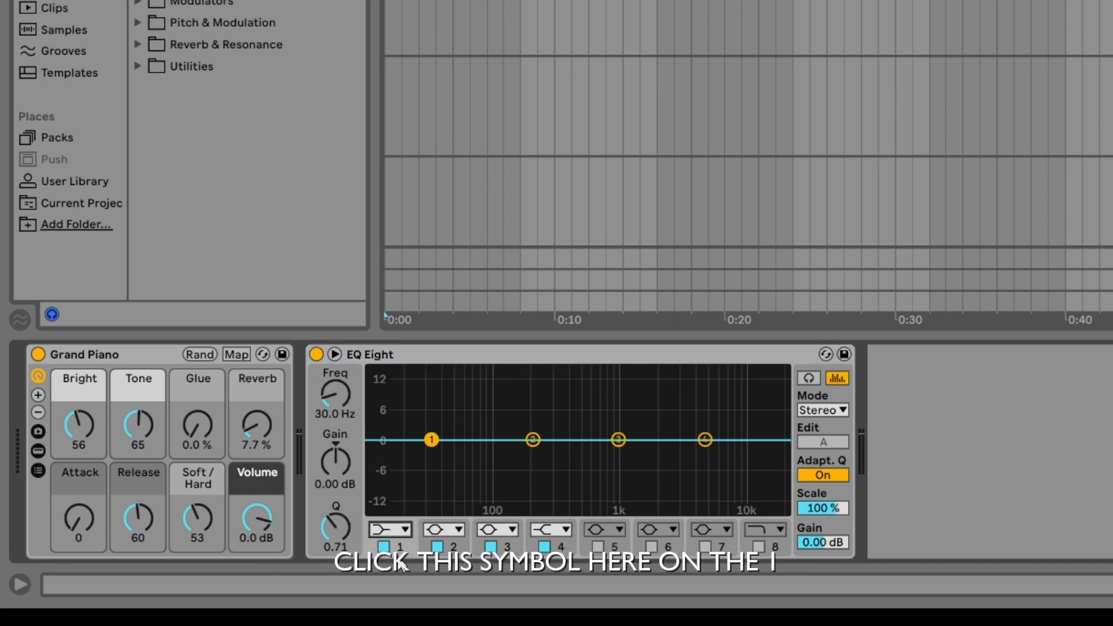
click(404, 530)
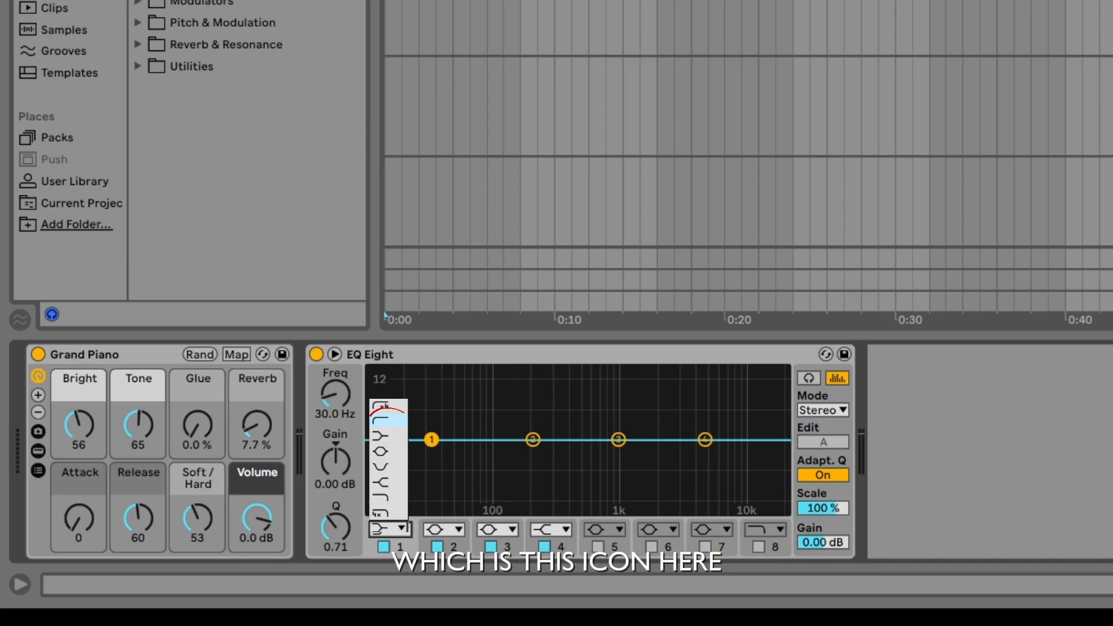
click(380, 418)
drag(429, 455, 512, 457)
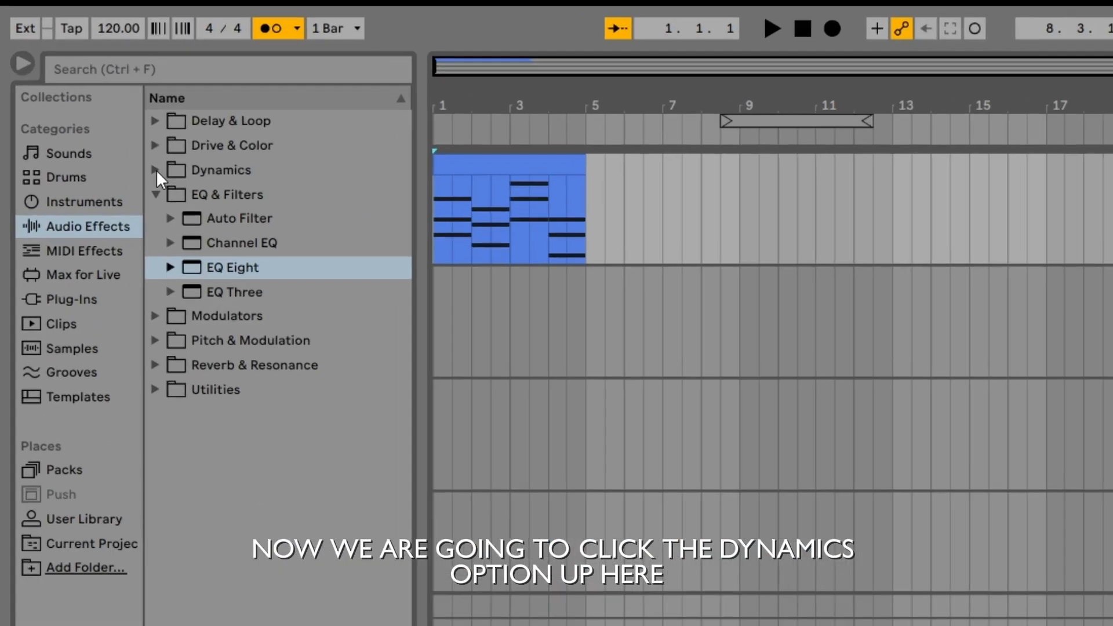
Add a Compressor from the Dynamics effects after the EQ Eight and switch it to the collapsed meter view.
click(156, 172)
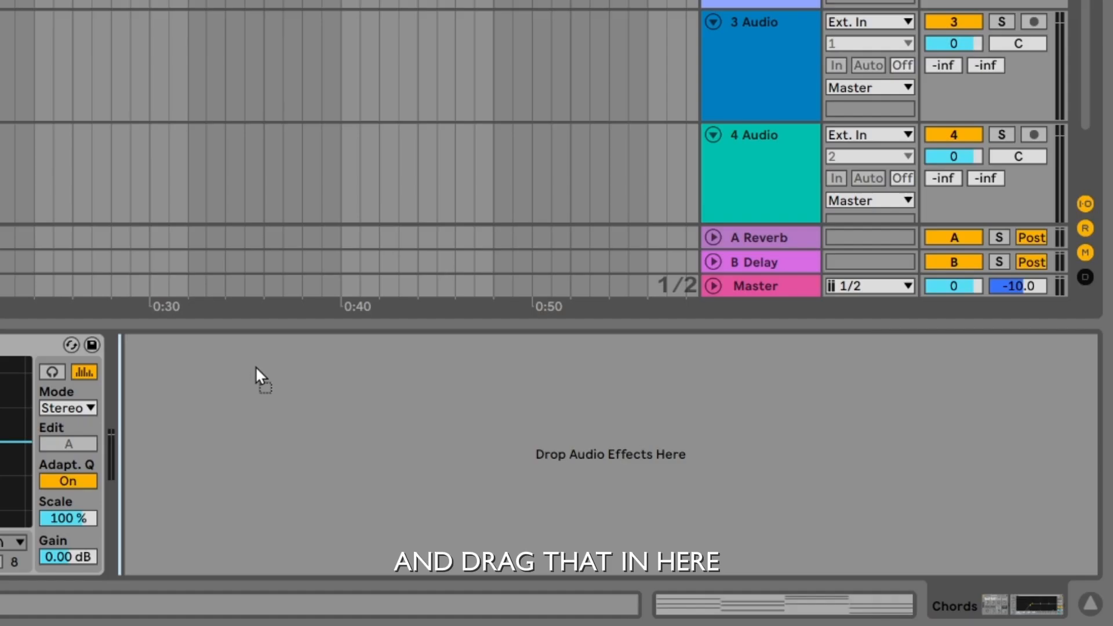
drag(253, 378, 273, 406)
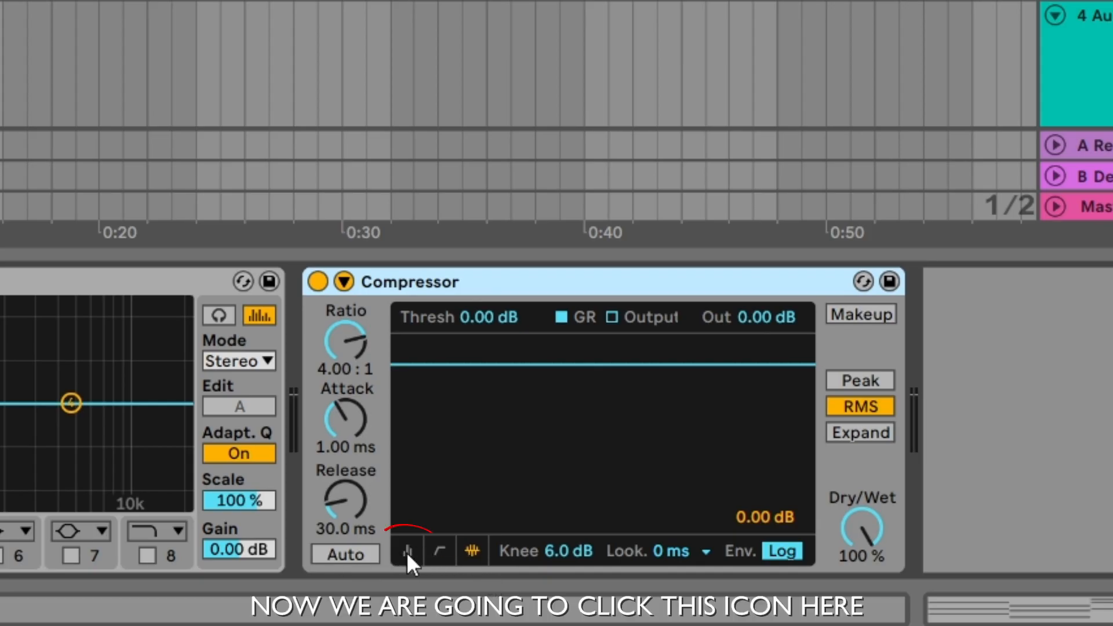
click(407, 551)
Play the chords and lower the Compressor's threshold to about -18.7 dB.
drag(445, 355, 433, 419)
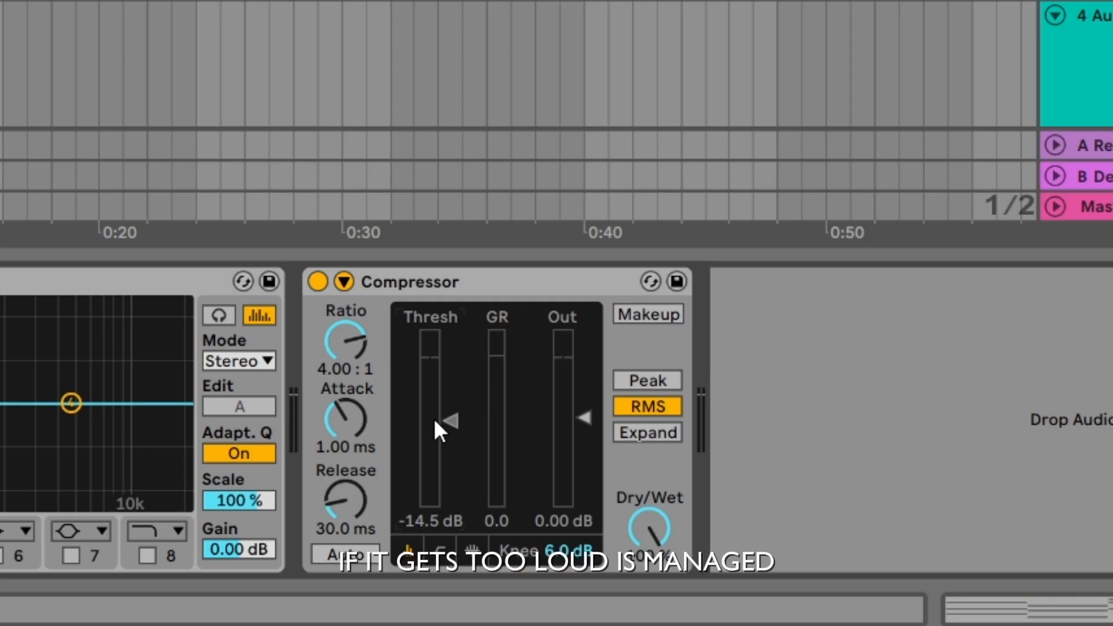
key(space)
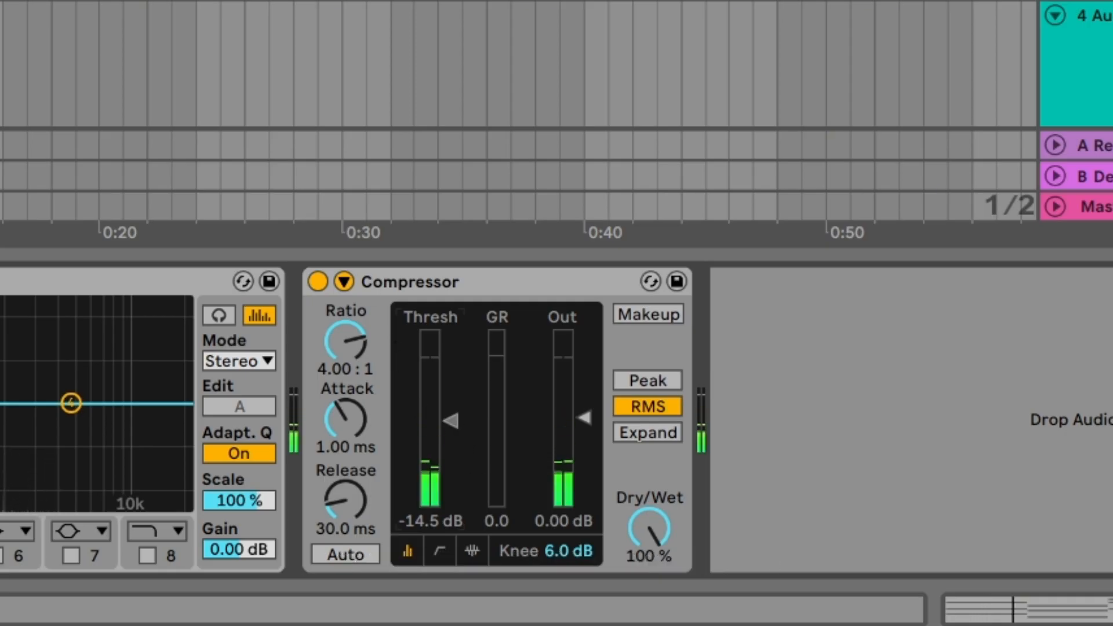
drag(450, 420, 452, 433)
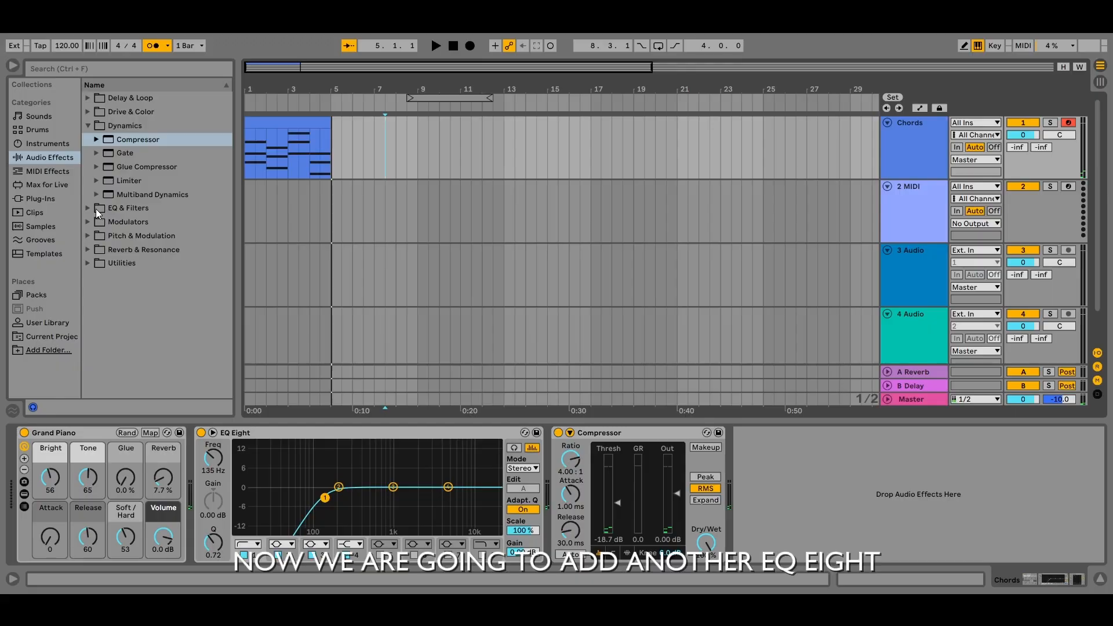
Add a second EQ Eight directly after the Compressor on the Chords track.
click(97, 210)
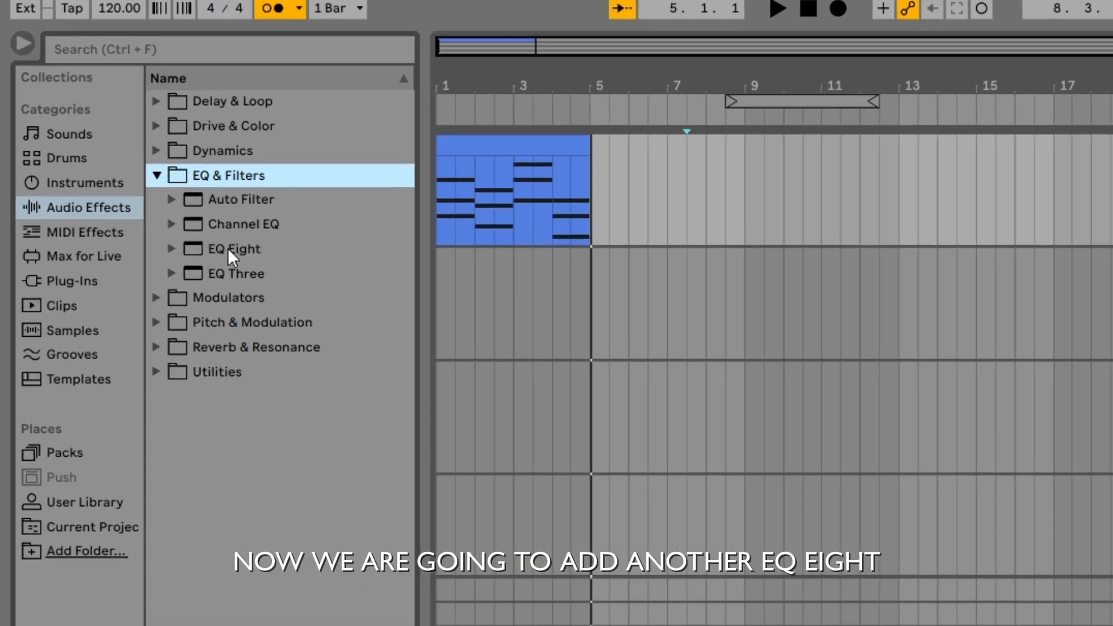
drag(153, 197, 998, 549)
drag(722, 468, 722, 467)
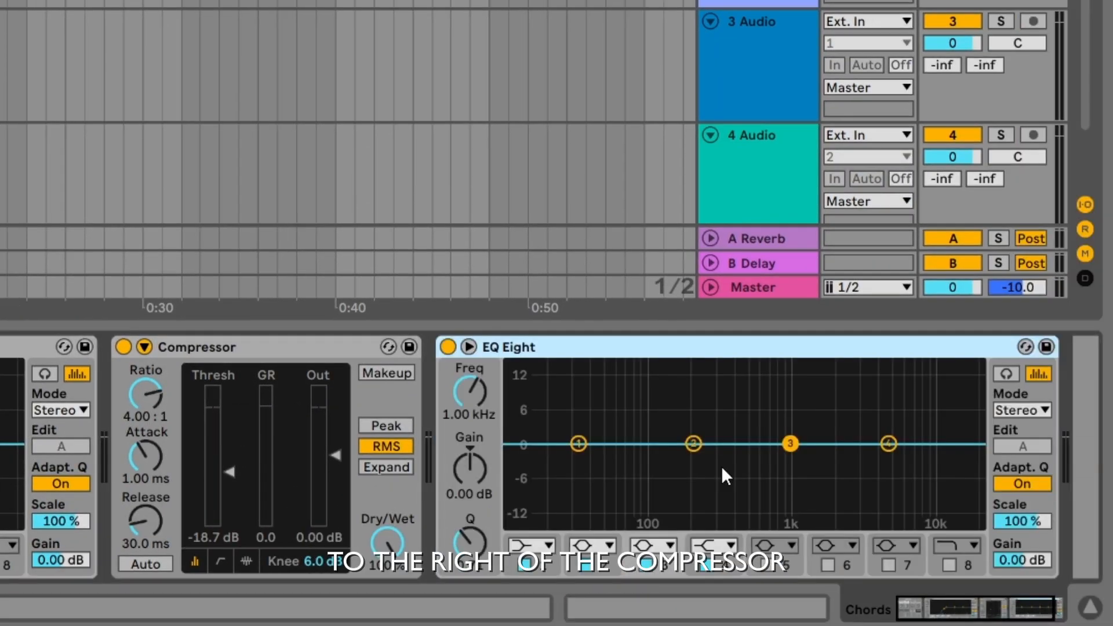
Boost band 4 of the second EQ Eight to about 6.8 dB at 3.59 kHz, and nudge band 3 to about 1.07 kHz.
click(729, 565)
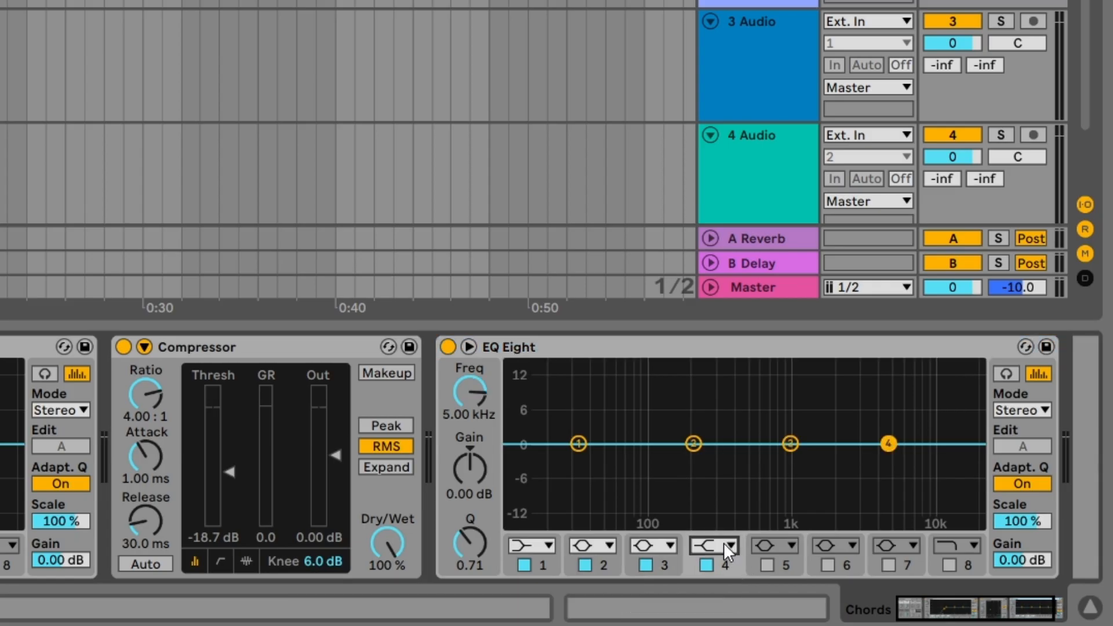
drag(889, 444, 873, 417)
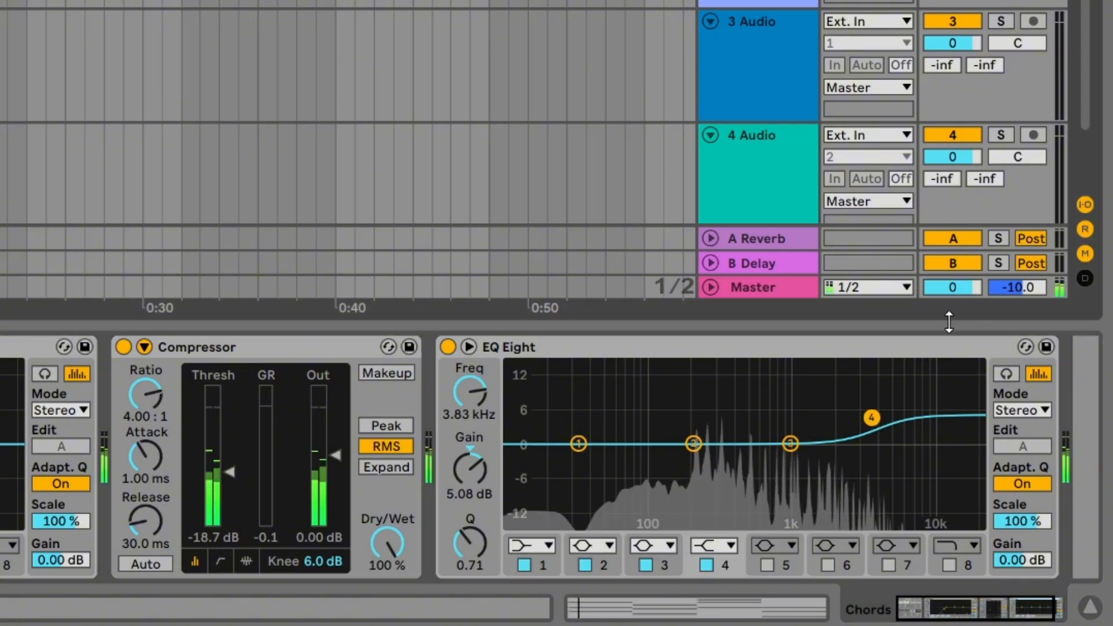
drag(872, 419, 868, 406)
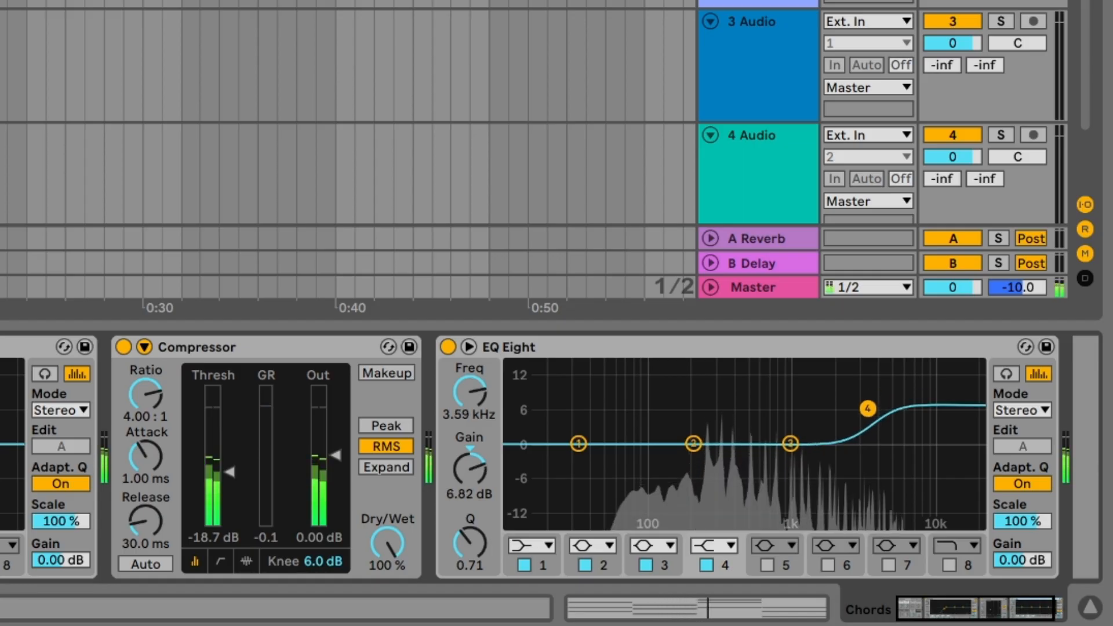
drag(790, 443, 794, 444)
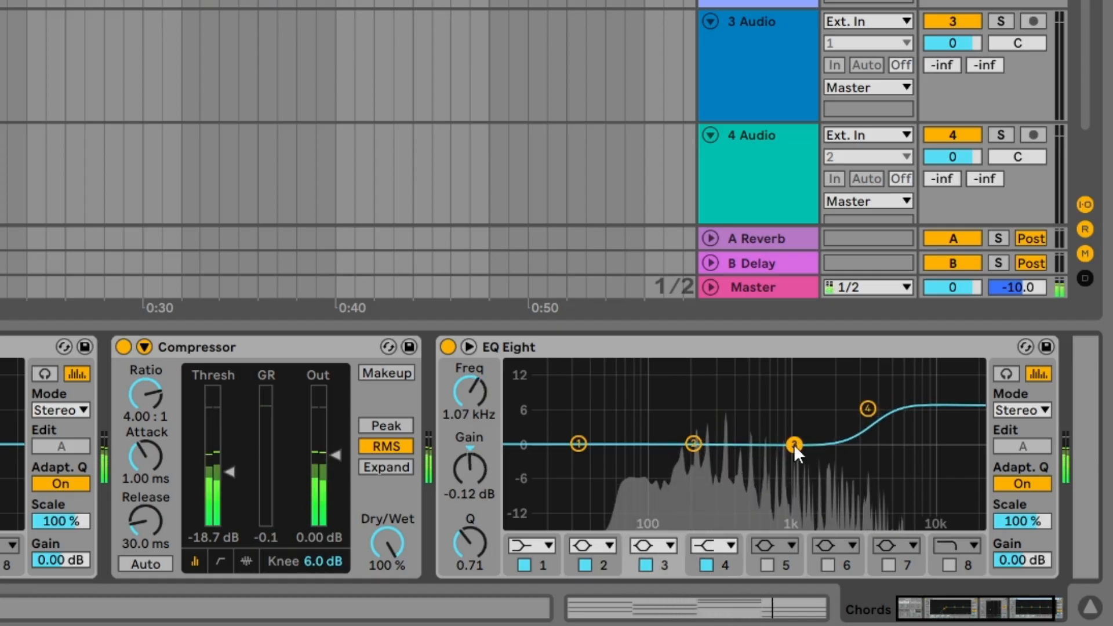
click(868, 409)
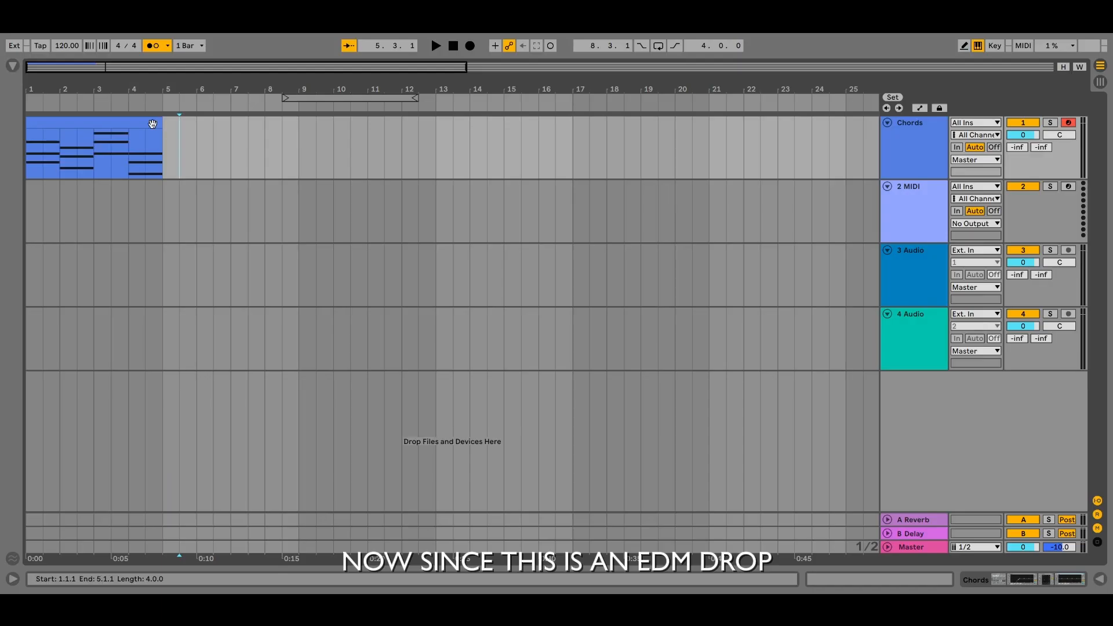
Open the Chords clip and turn bar 1's chord into two eighth-note hits plus a three-sixteenth hit at 1.2.2.
double_click(152, 124)
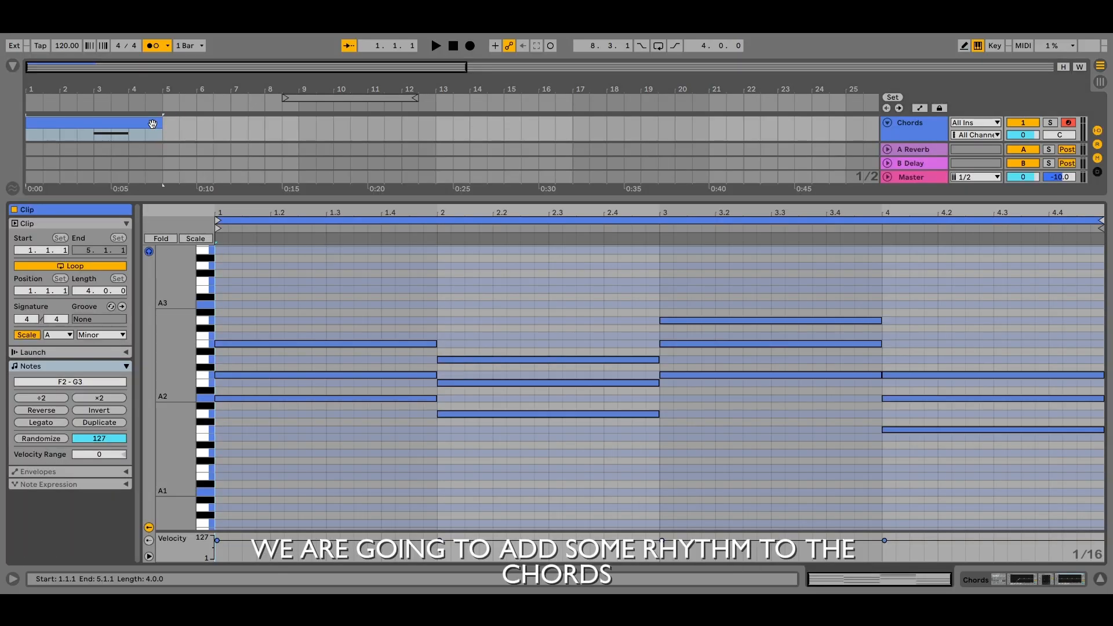
drag(400, 461, 268, 348)
key(ctrl+d)
drag(258, 398, 301, 398)
click(258, 344)
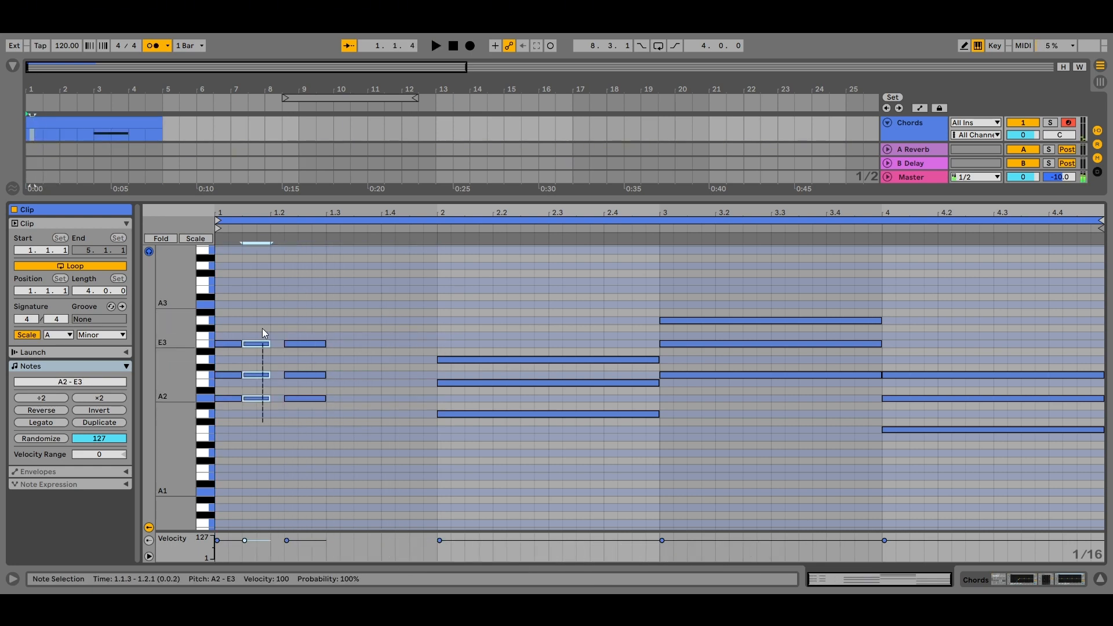
Duplicate the three-sixteenth chord hit across the rest of bar 1 and play the rhythm.
drag(258, 344, 422, 350)
key(ctrl+alt+b)
key(Left)
click(520, 342)
key(space)
drag(371, 413, 376, 338)
key(Left)
key(Left)
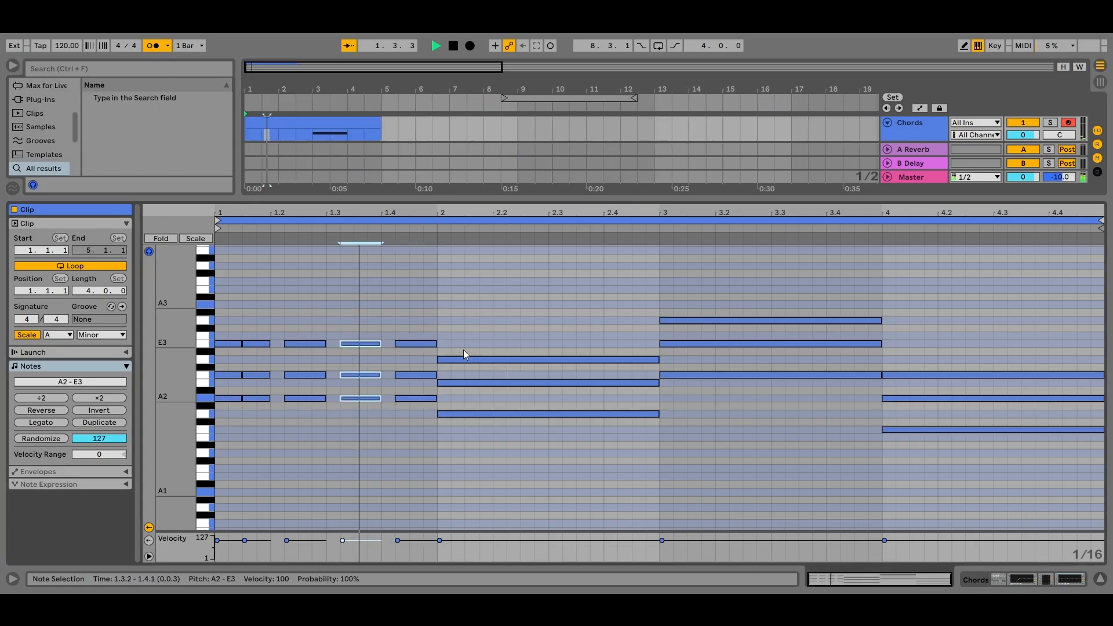
Shift the fourth hit in bar 1 to beat 1.3 and finish the bar with two eighth-note hits from beat 1.4.
key(space)
key(Left)
drag(409, 411, 409, 342)
key(ctrl+d)
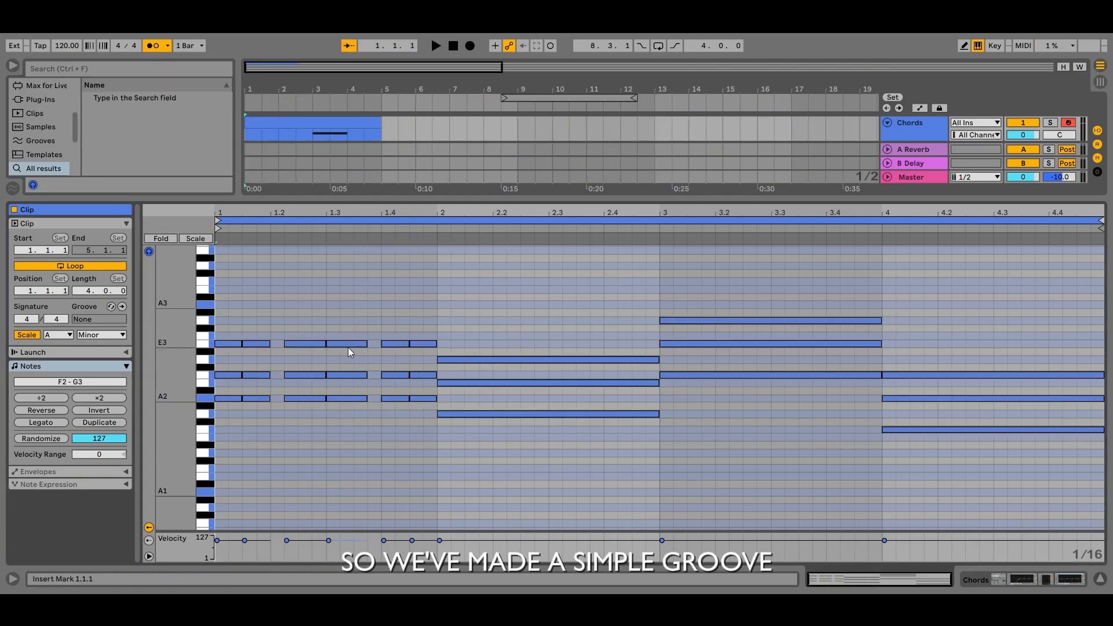
click(348, 348)
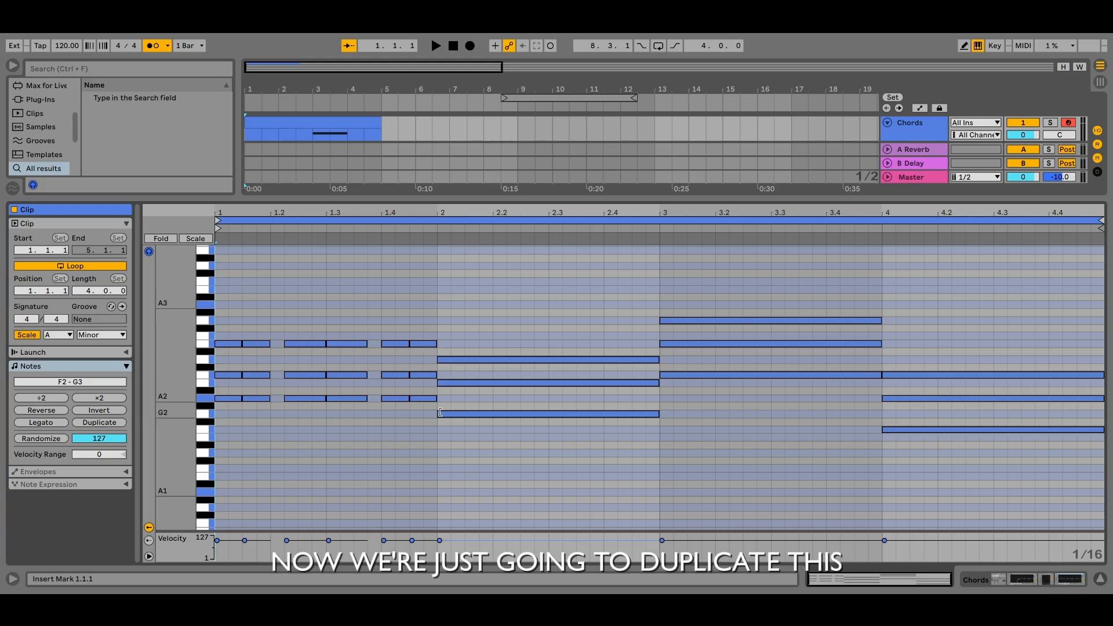
Replace the sustained chords in bars 2 to 4 with copies of bar 1's groove at the same chord pitches, and play the clip.
drag(502, 452, 480, 347)
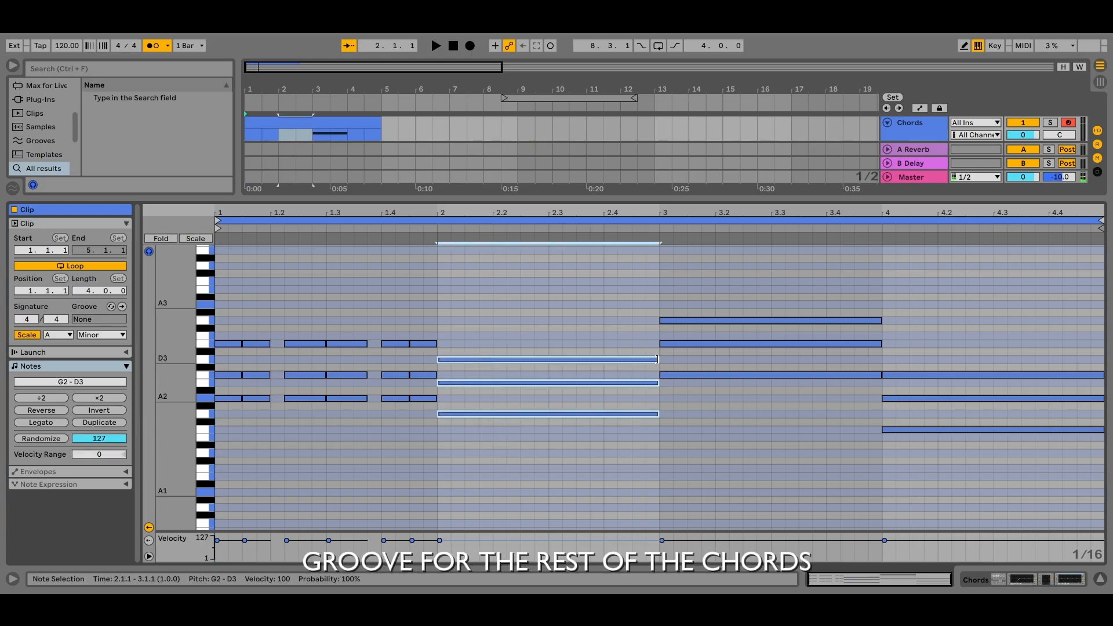
drag(422, 408, 451, 359)
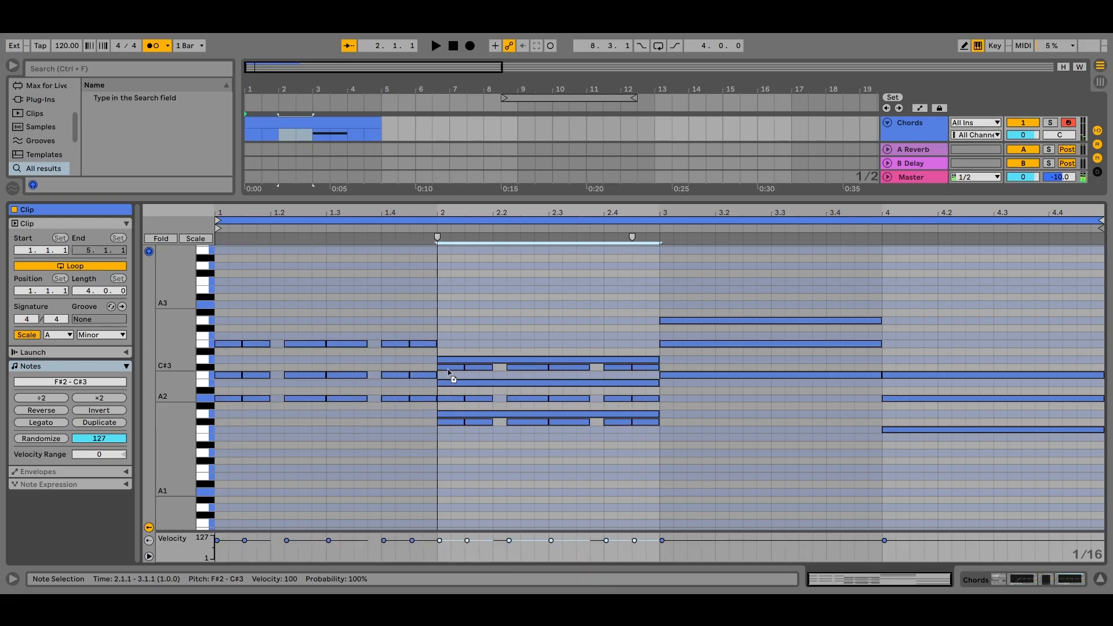
drag(672, 396, 473, 386)
drag(641, 442, 675, 322)
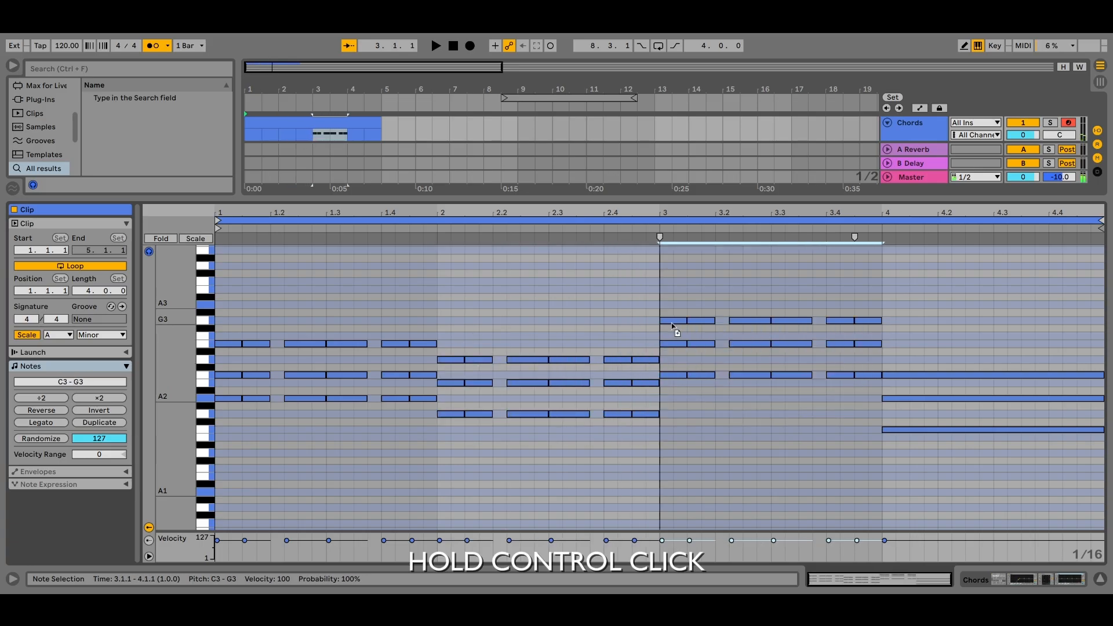
drag(869, 377, 1056, 432)
key(space)
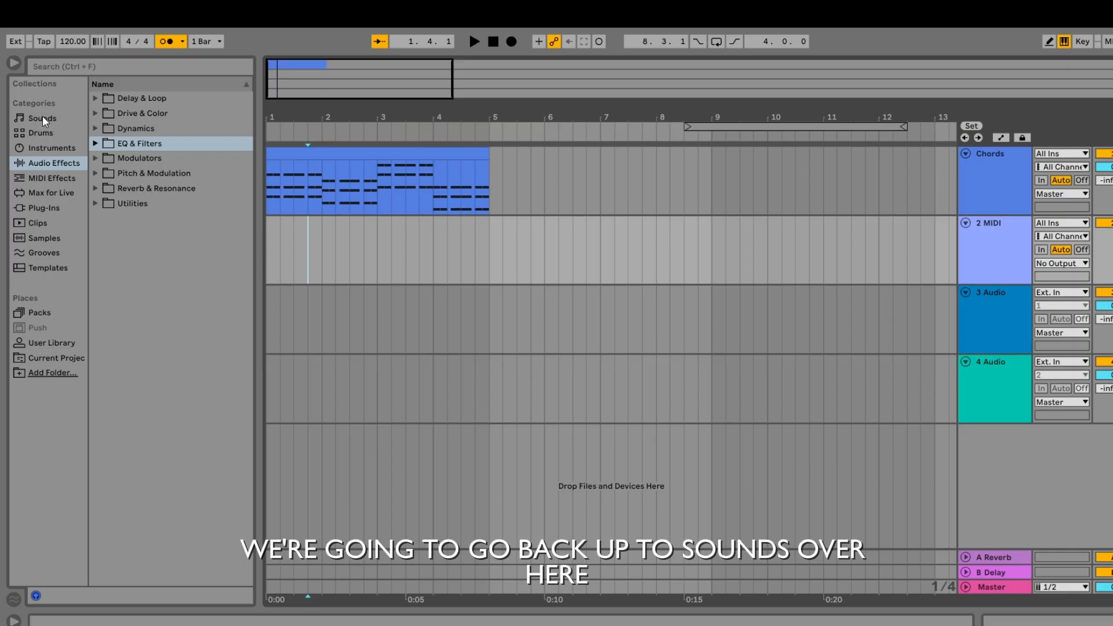
Audition bass presets in Sounds and load Basic Electric Drive Bass.adg onto the 2 MIDI track.
click(41, 115)
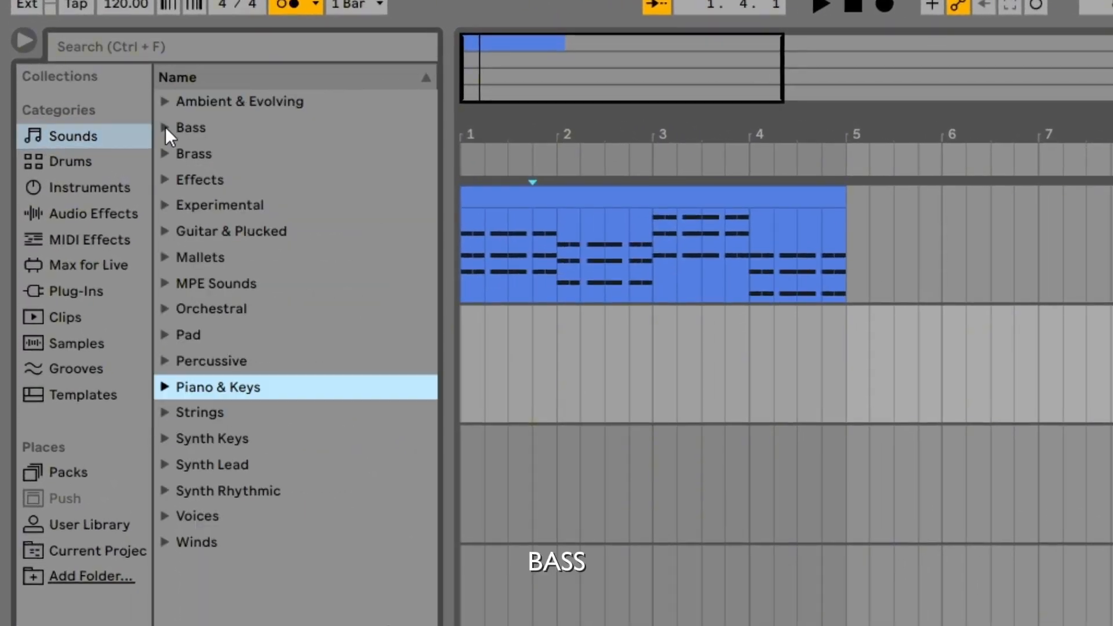
click(165, 127)
click(259, 422)
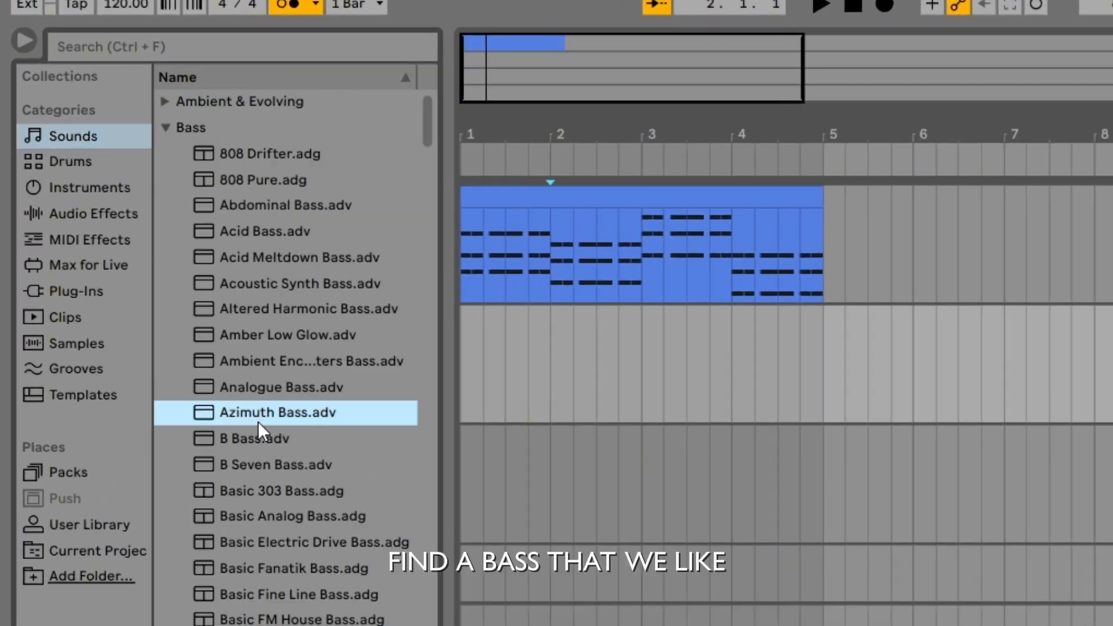
click(264, 439)
scroll(268, 486, down, 1)
click(307, 489)
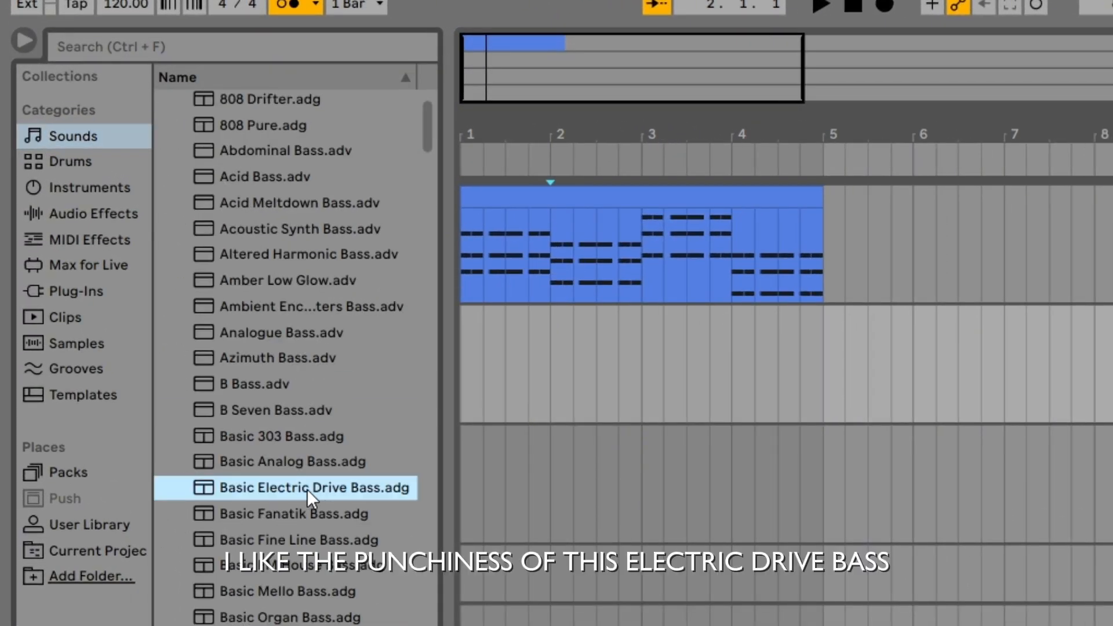
drag(273, 488, 718, 343)
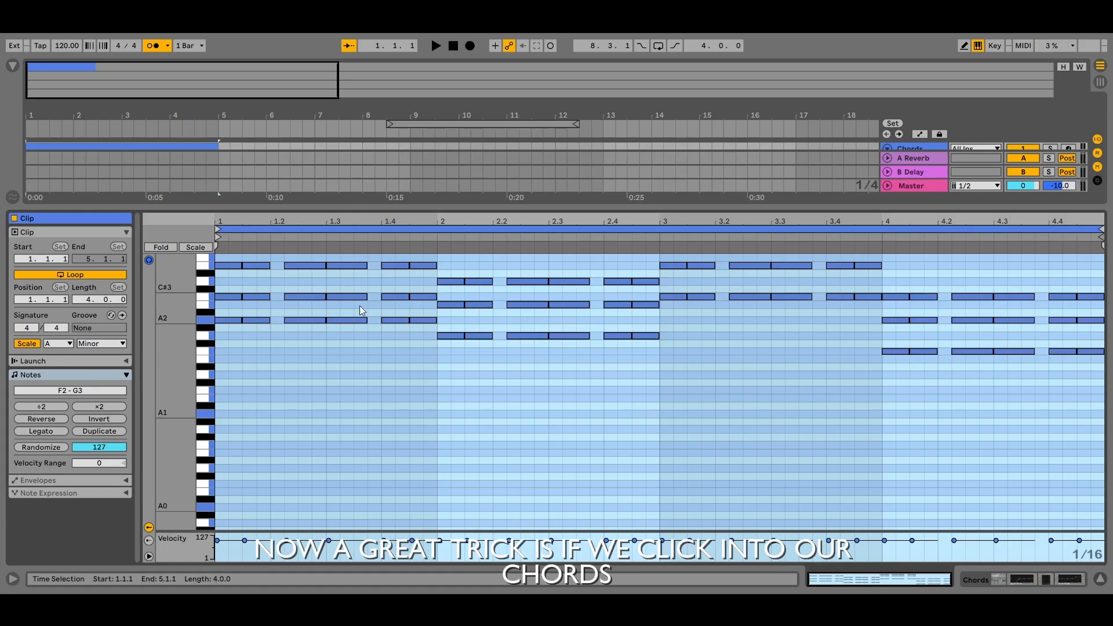
Select the lowest note of every chord hit across all four bars of the Chords clip and copy them.
click(384, 348)
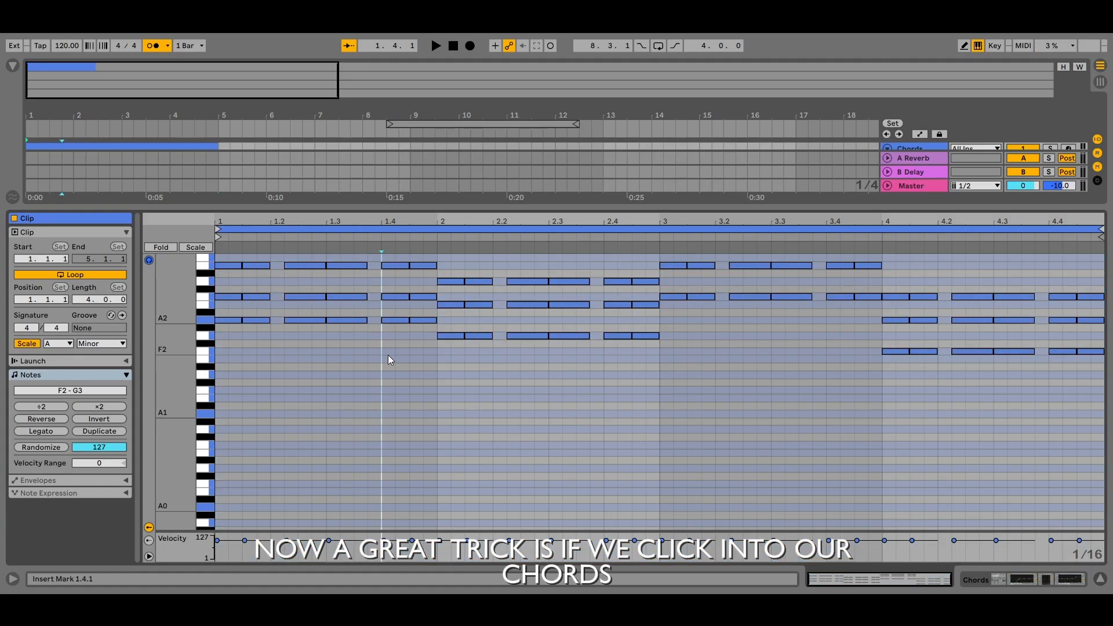
scroll(392, 358, up, 2)
drag(229, 371, 860, 324)
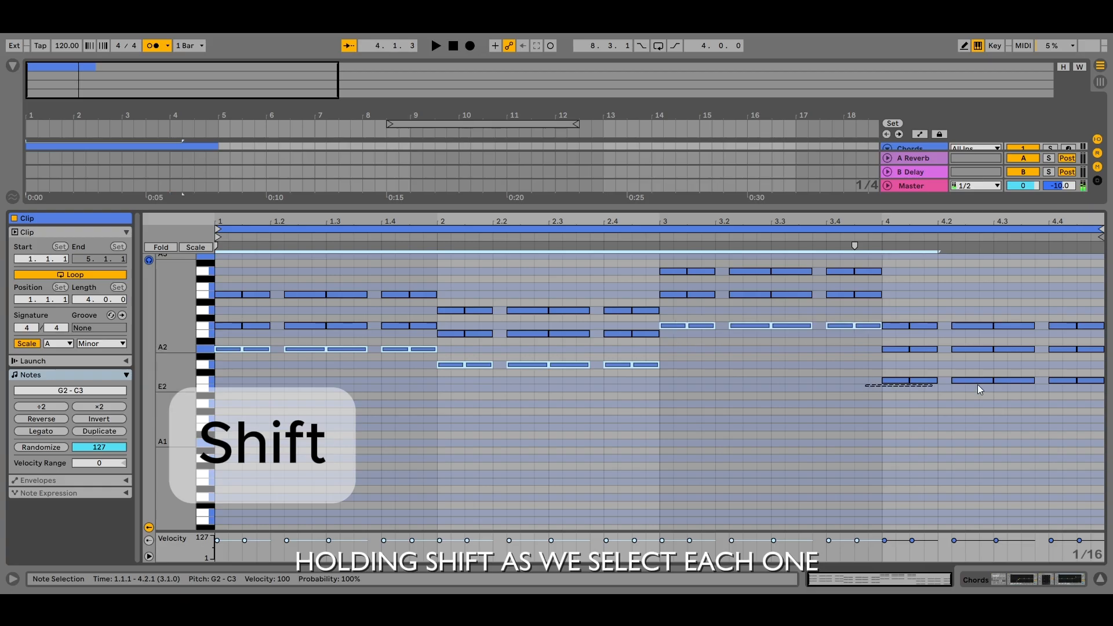
drag(977, 384, 985, 384)
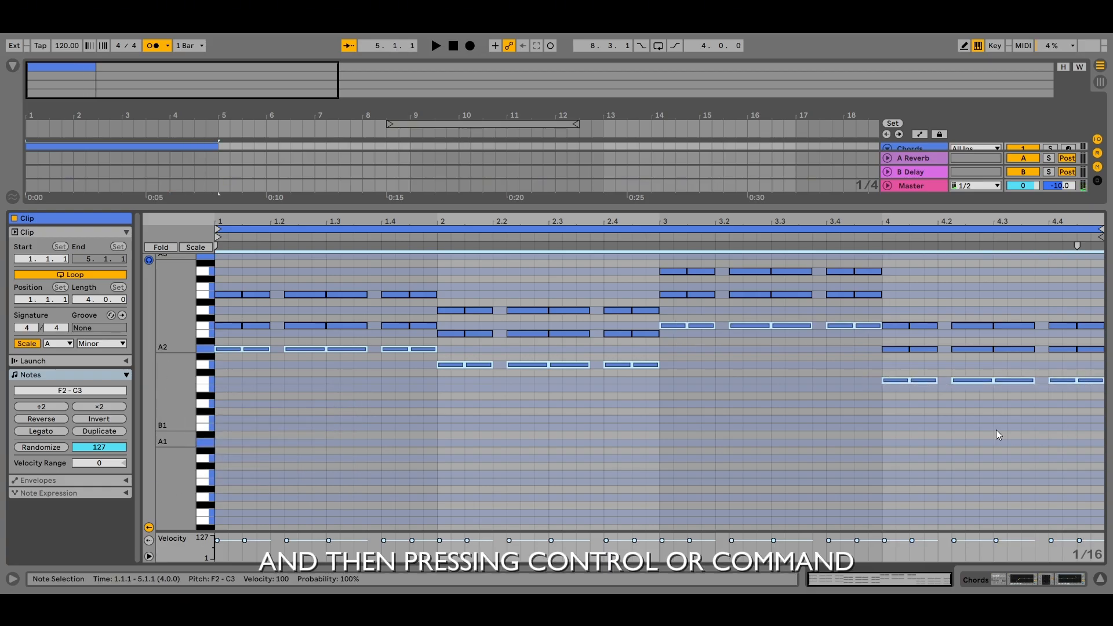
key(ctrl+c)
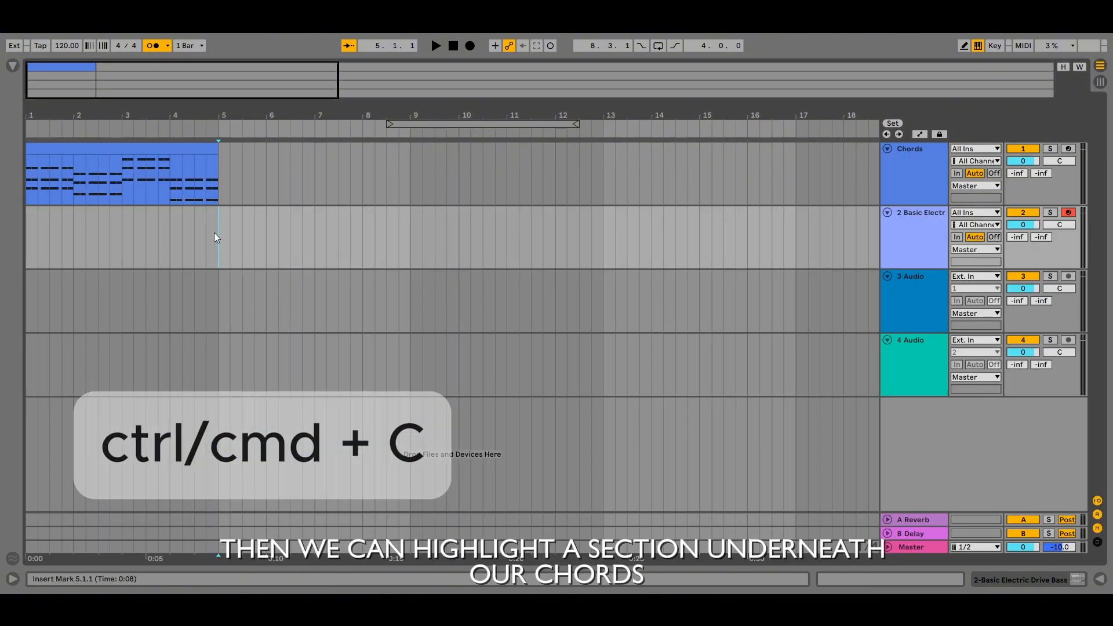
Paste the root notes into a new four-bar MIDI clip on the Basic Electric Drive Bass track beneath the chords, and play it.
drag(214, 232, 89, 233)
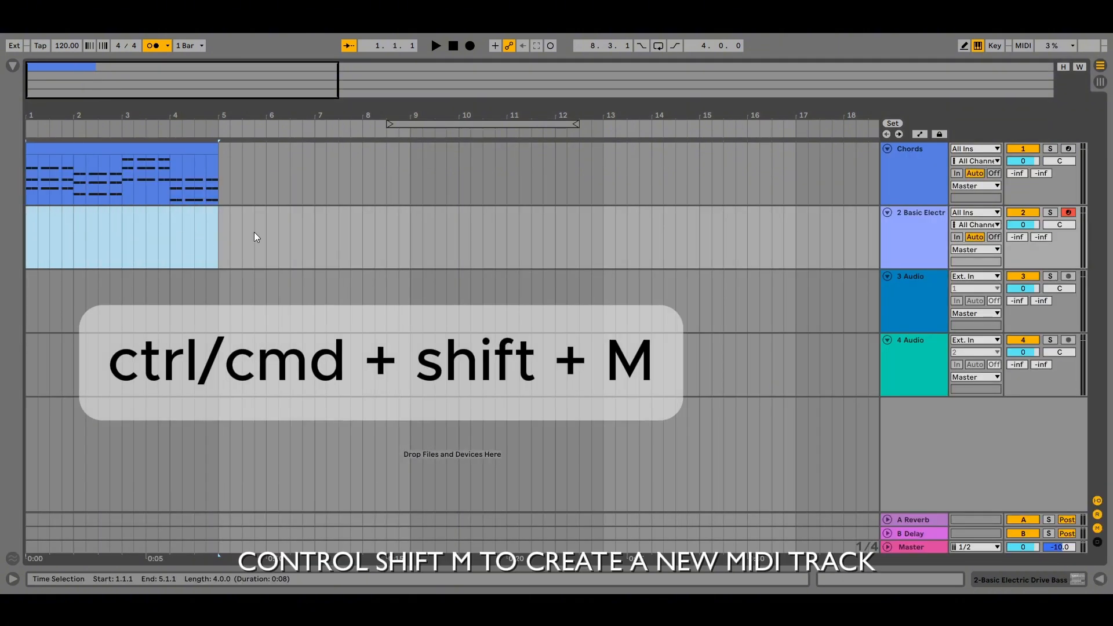
key(ctrl+shift+m)
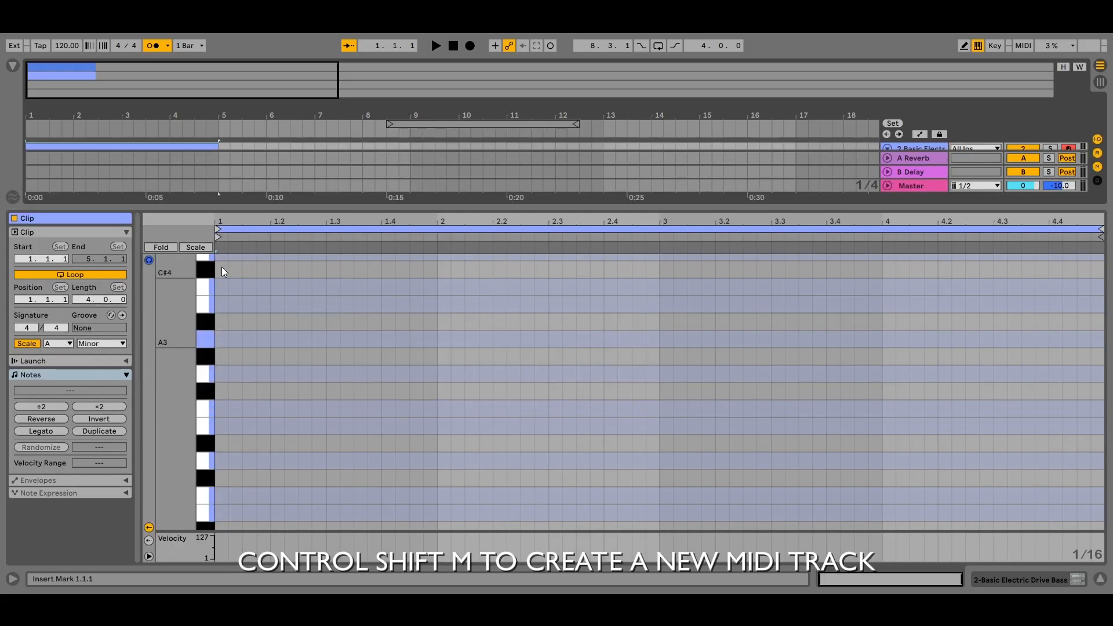
key(ctrl+v)
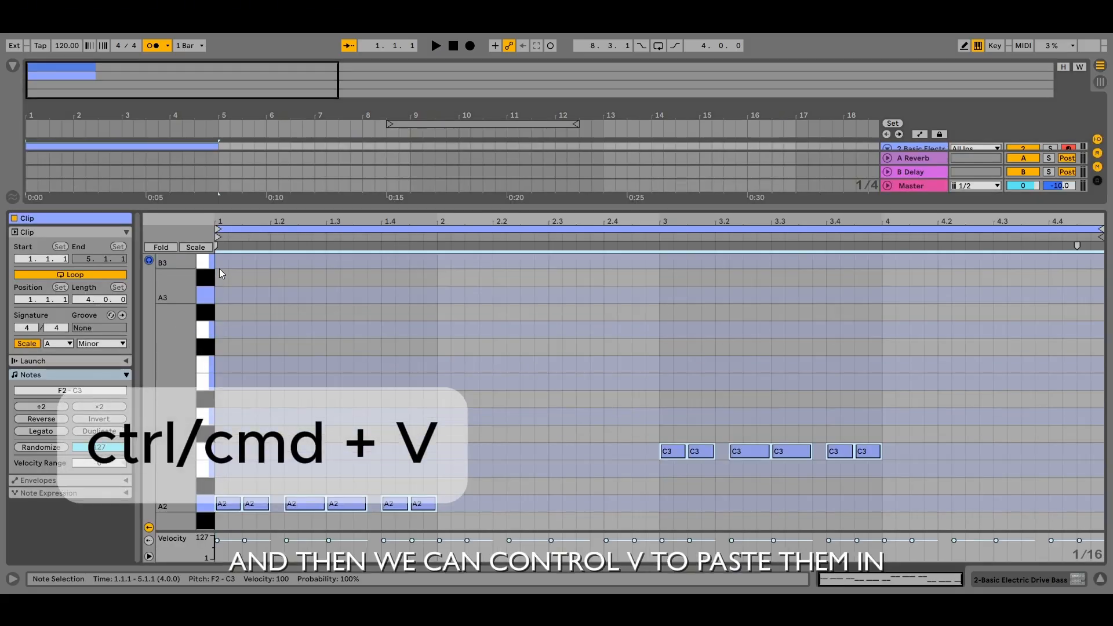
click(294, 310)
mouse_move(180, 340)
mouse_down()
mouse_move(156, 334)
mouse_move(190, 355)
mouse_up()
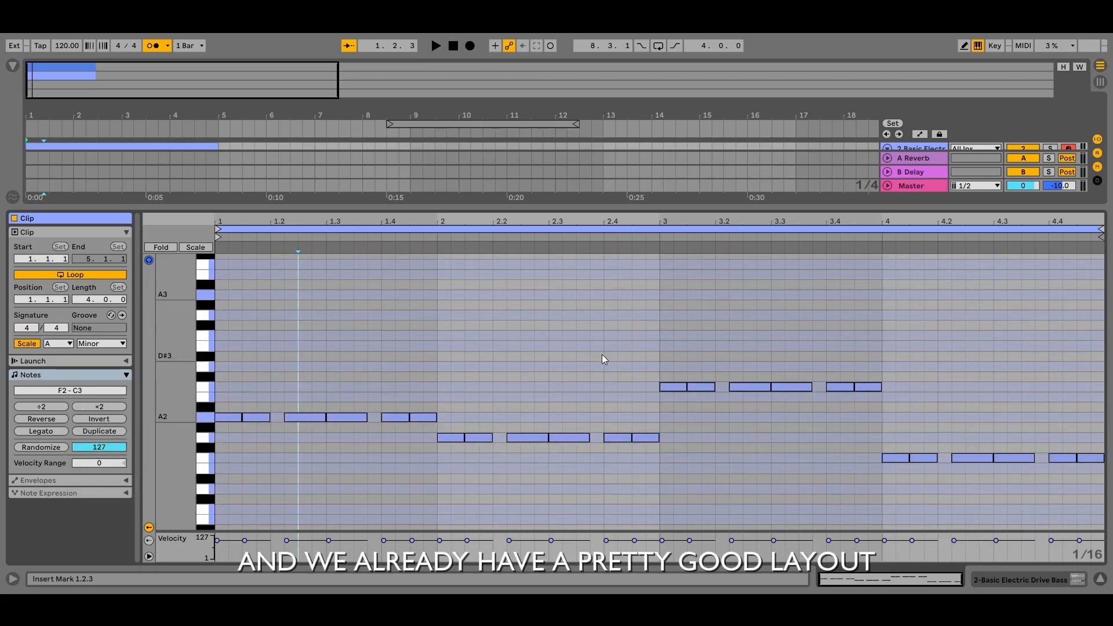
key(space)
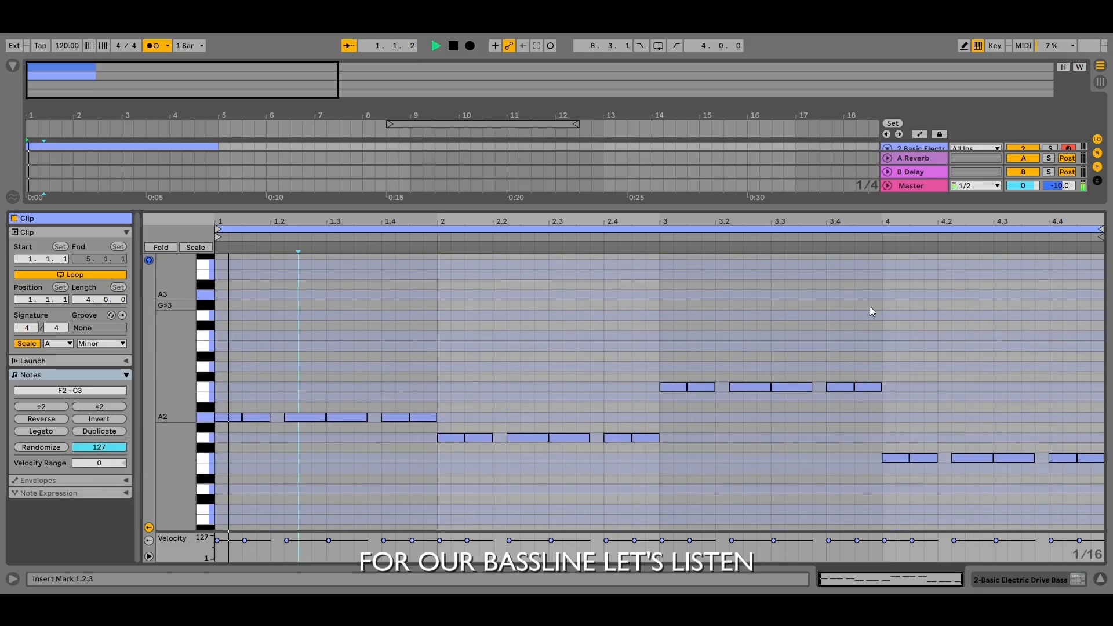
scroll(917, 323, down, 1)
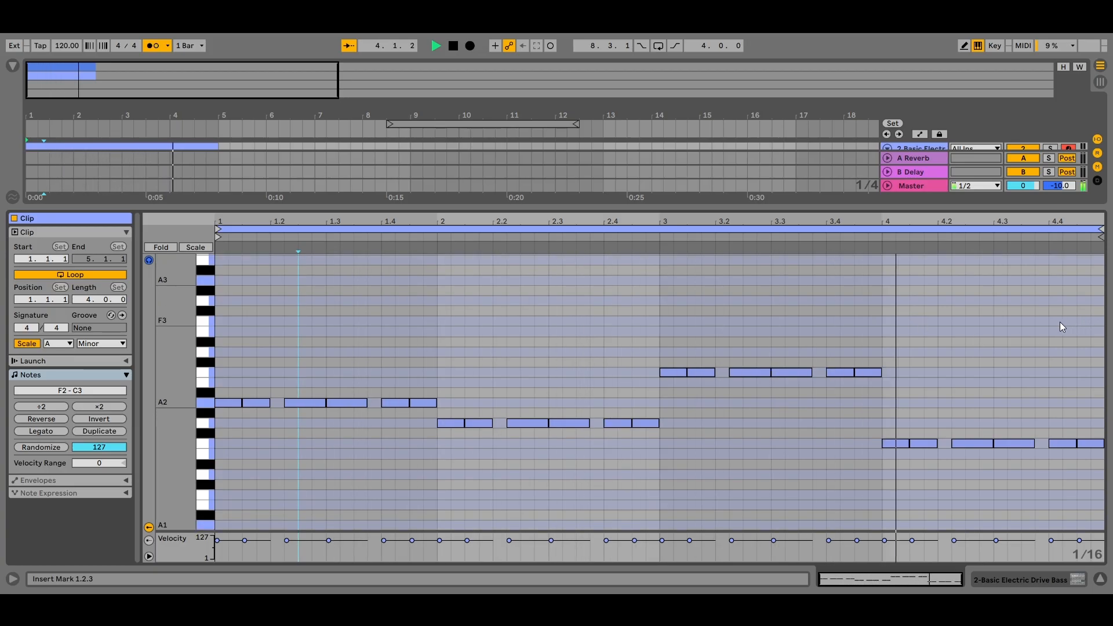
key(space)
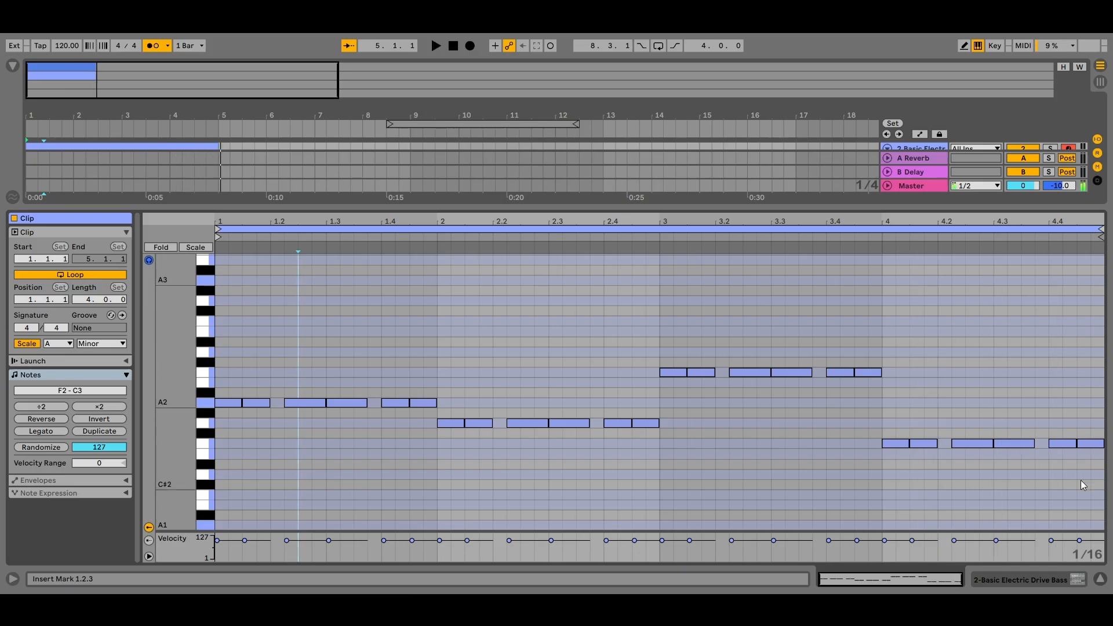
Lower all the notes in the bass clip by one octave and play the result.
drag(1092, 492, 228, 267)
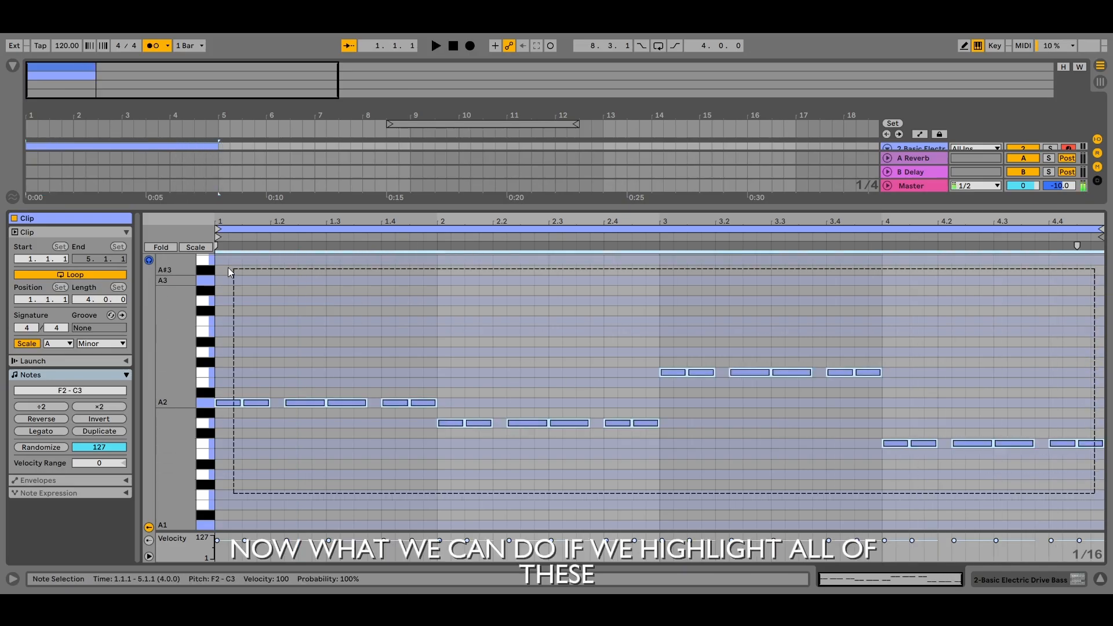
key(shift+Down)
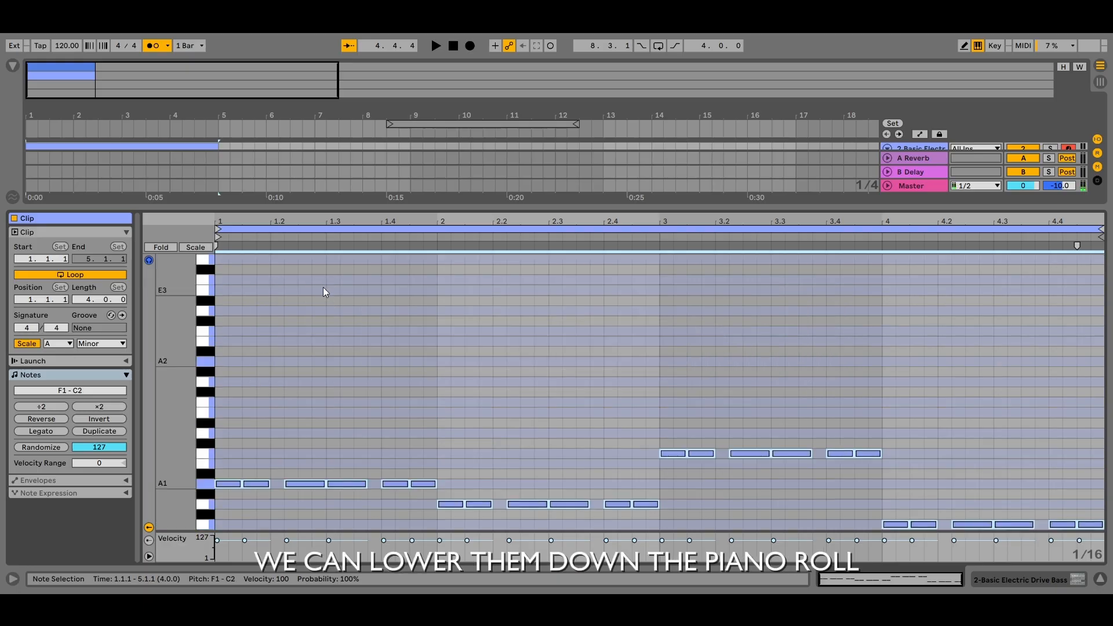
scroll(738, 305, down, 3)
key(space)
Rename the Basic Electric Drive Bass track as Bass.
click(895, 311)
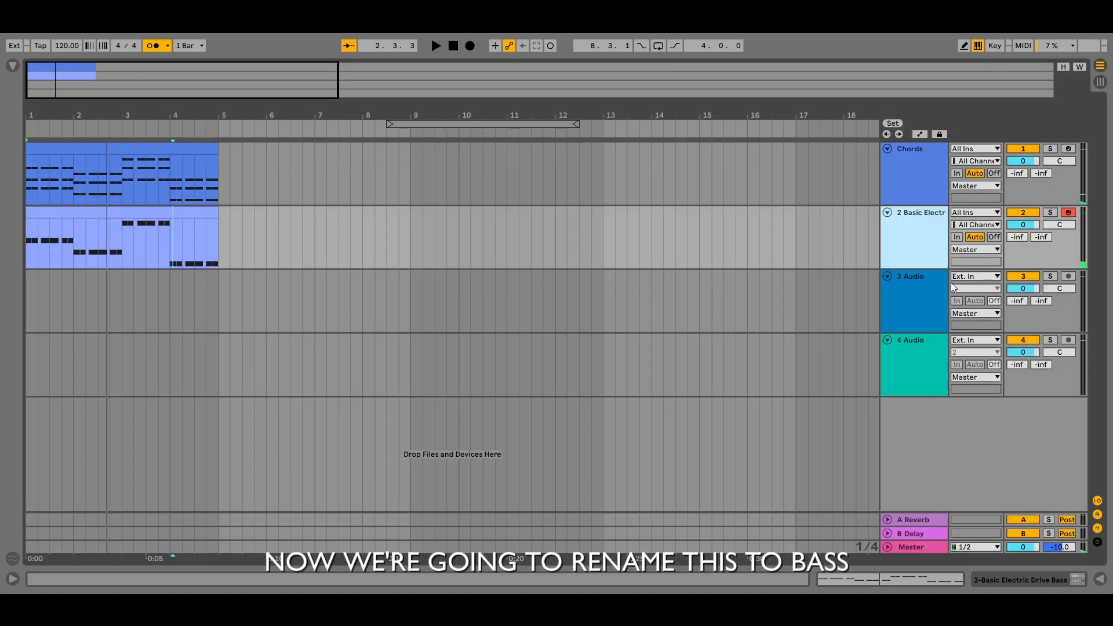
key(ctrl+r)
text(B)
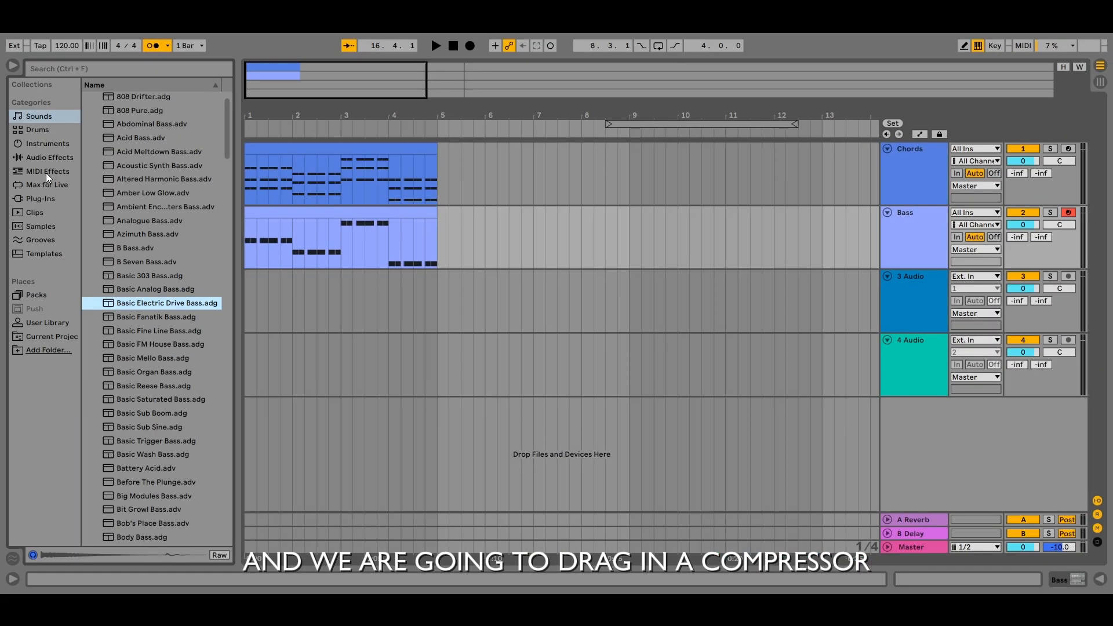
Add a Compressor followed by an EQ Eight to the Bass track's device chain.
click(43, 145)
click(167, 186)
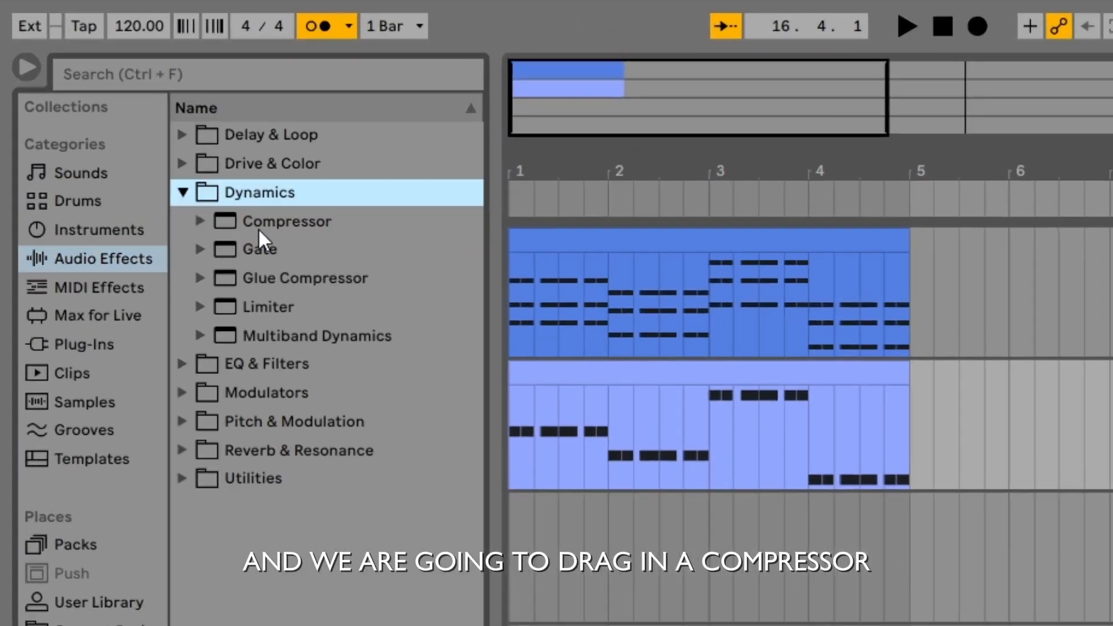
drag(259, 228, 484, 281)
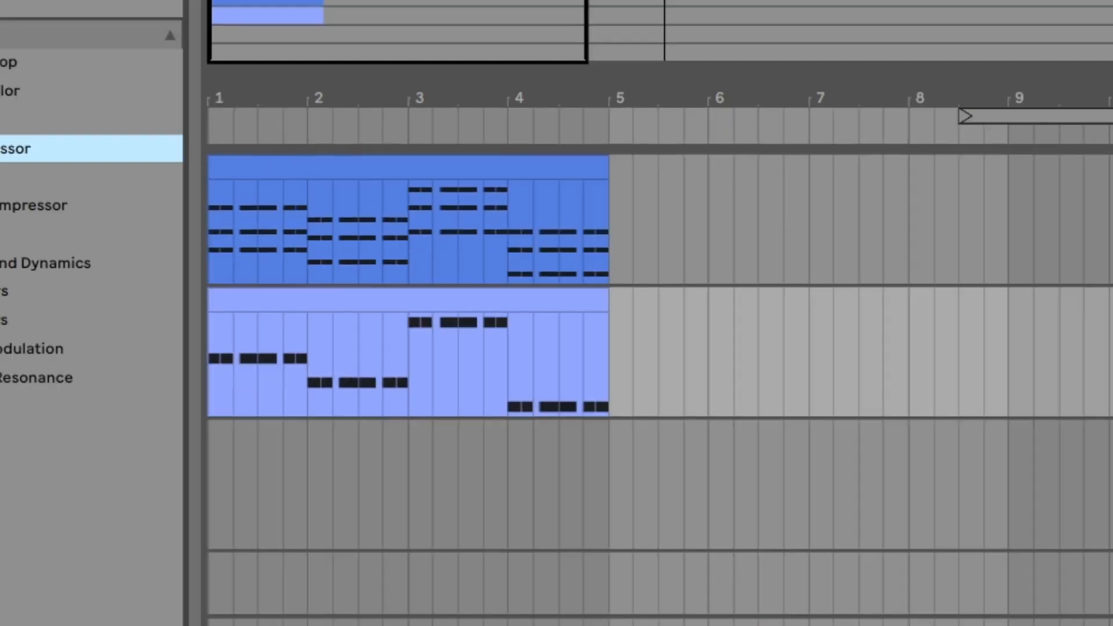
click(175, 323)
drag(256, 263, 202, 387)
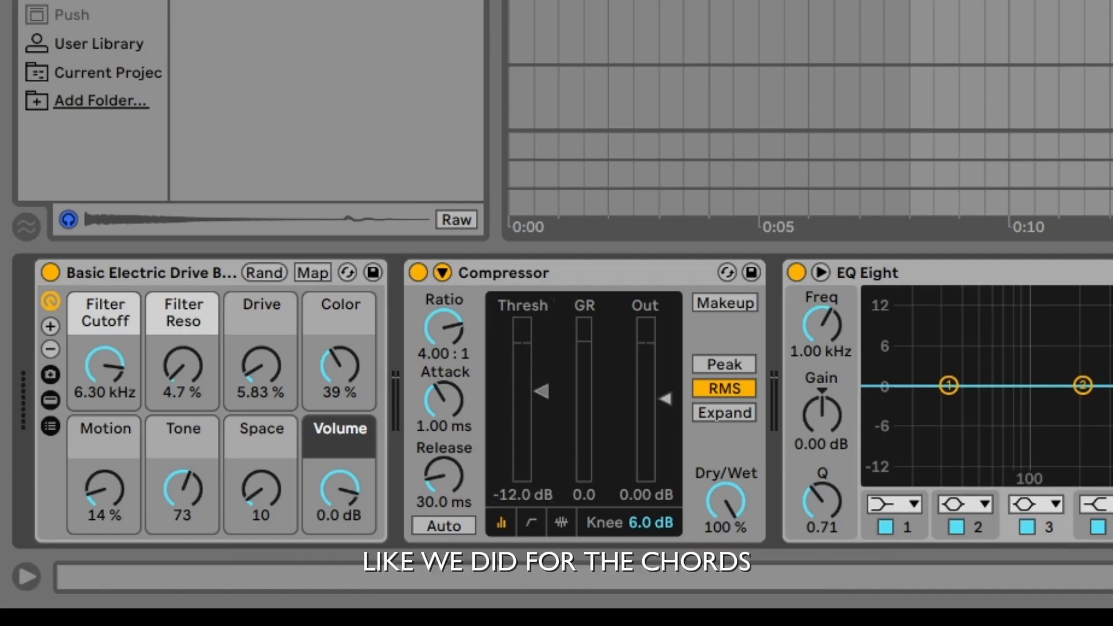
Enable EQ Eight band 8 as a low-pass filter, lower its cutoff to 10.4 kHz, and play the bass.
click(806, 520)
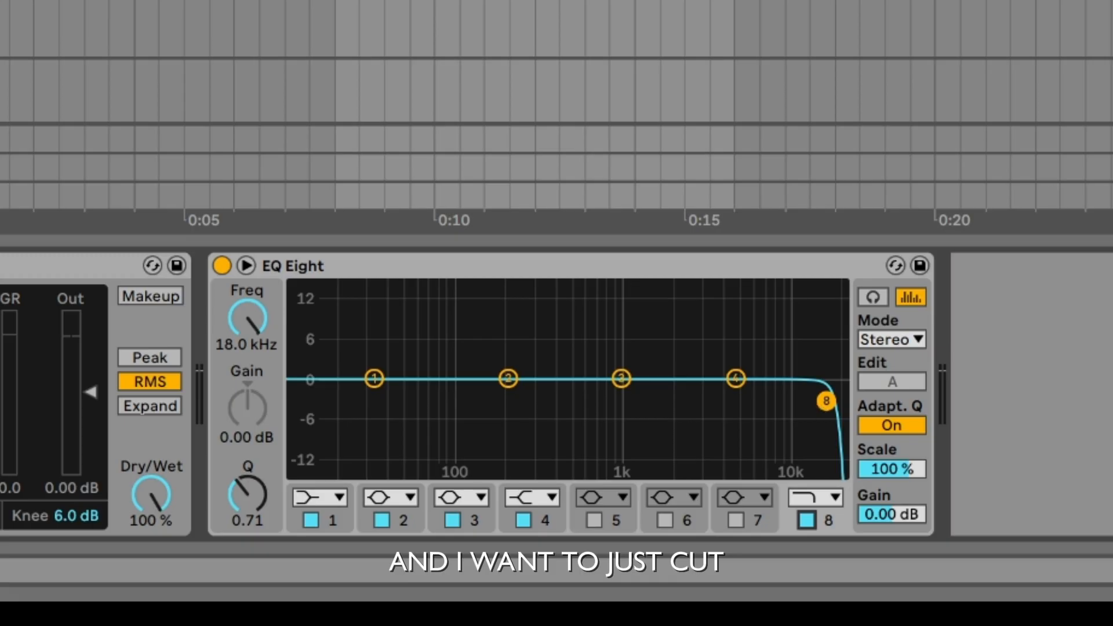
drag(826, 400, 791, 402)
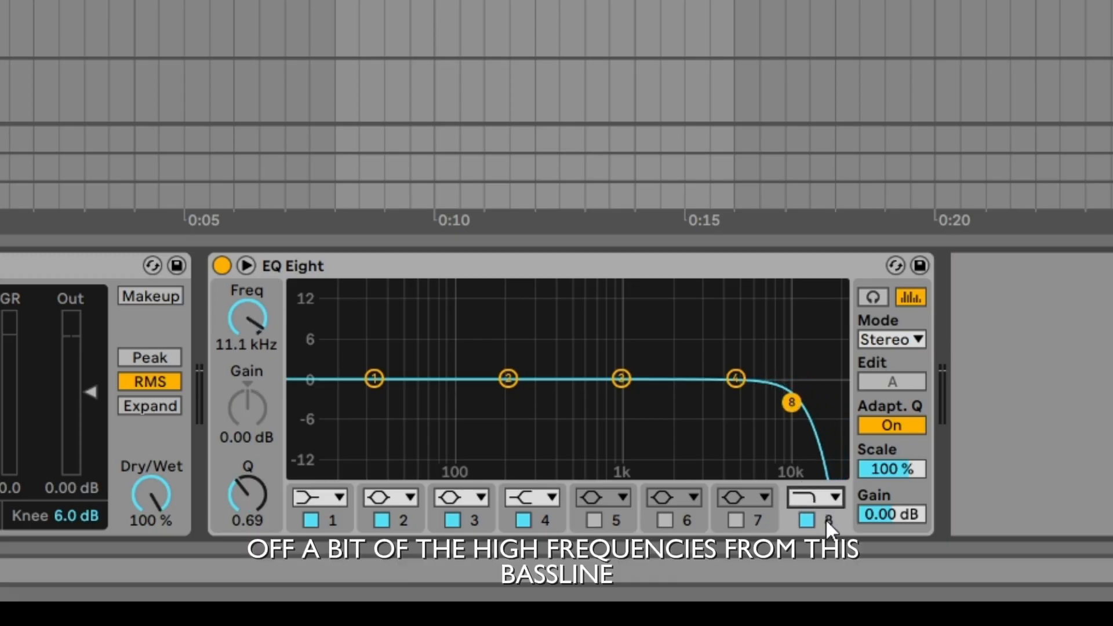
click(822, 499)
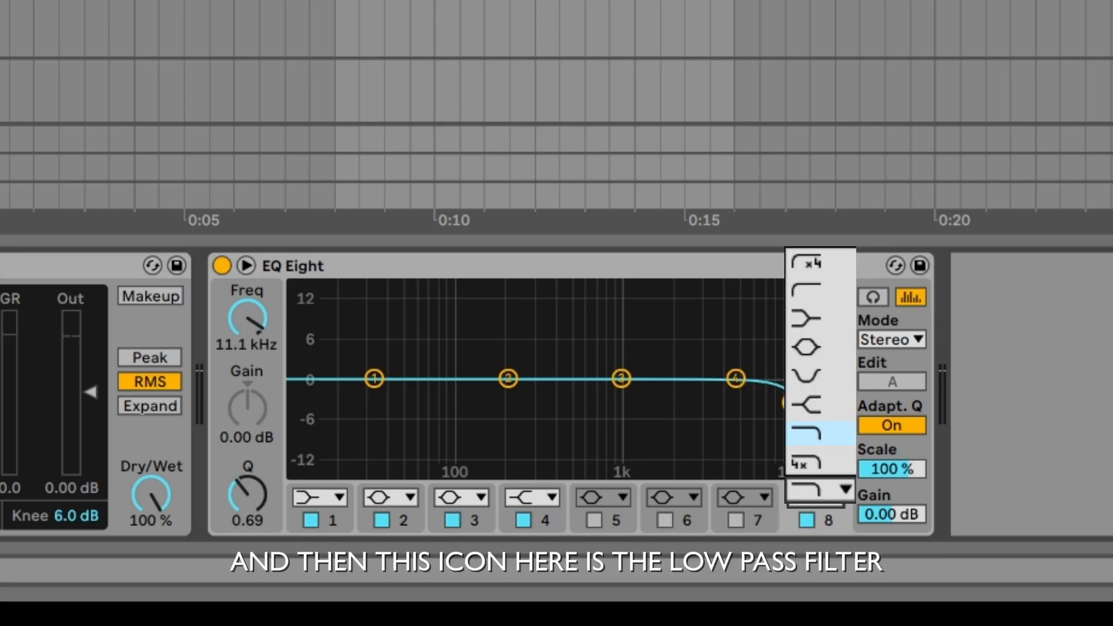
click(807, 517)
drag(790, 406, 787, 401)
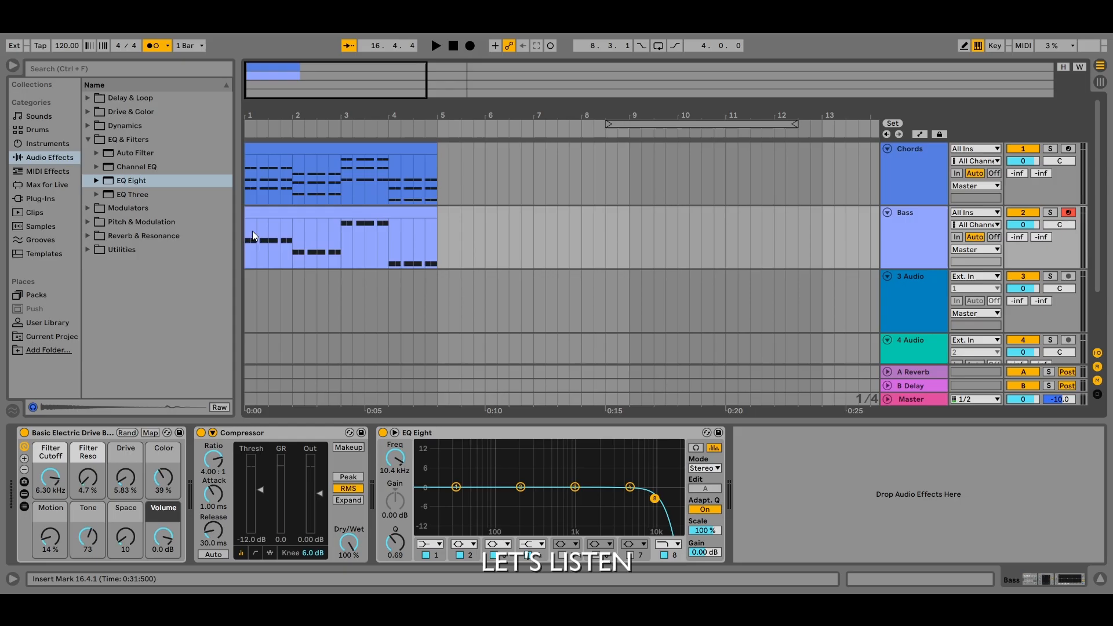
key(space)
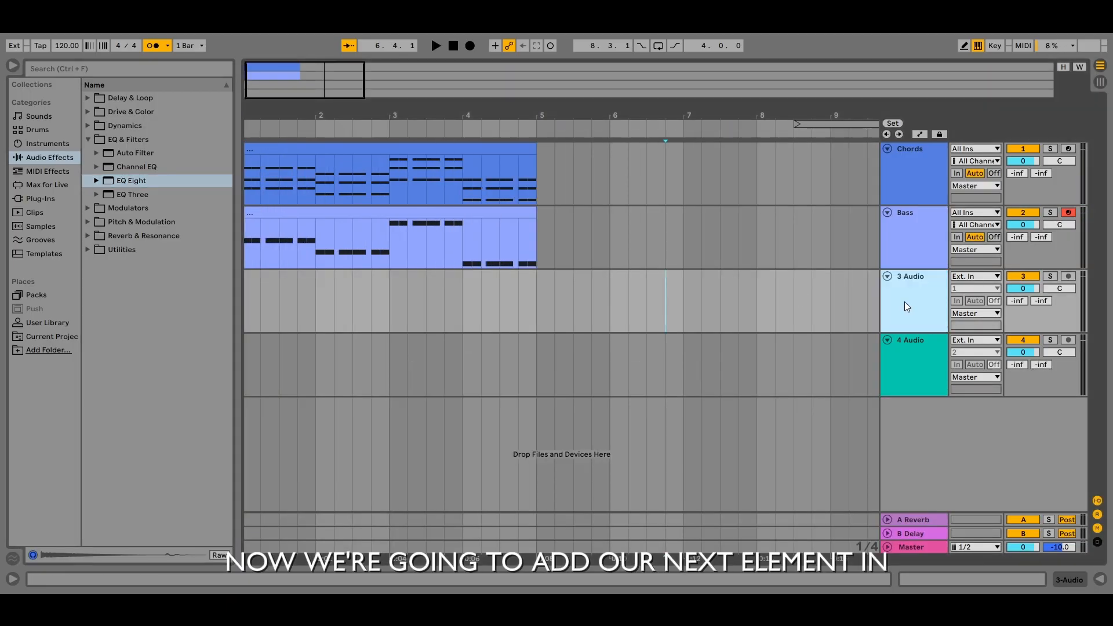
Delete the 3 Audio and 4 Audio tracks.
key(Delete)
key(Delete)
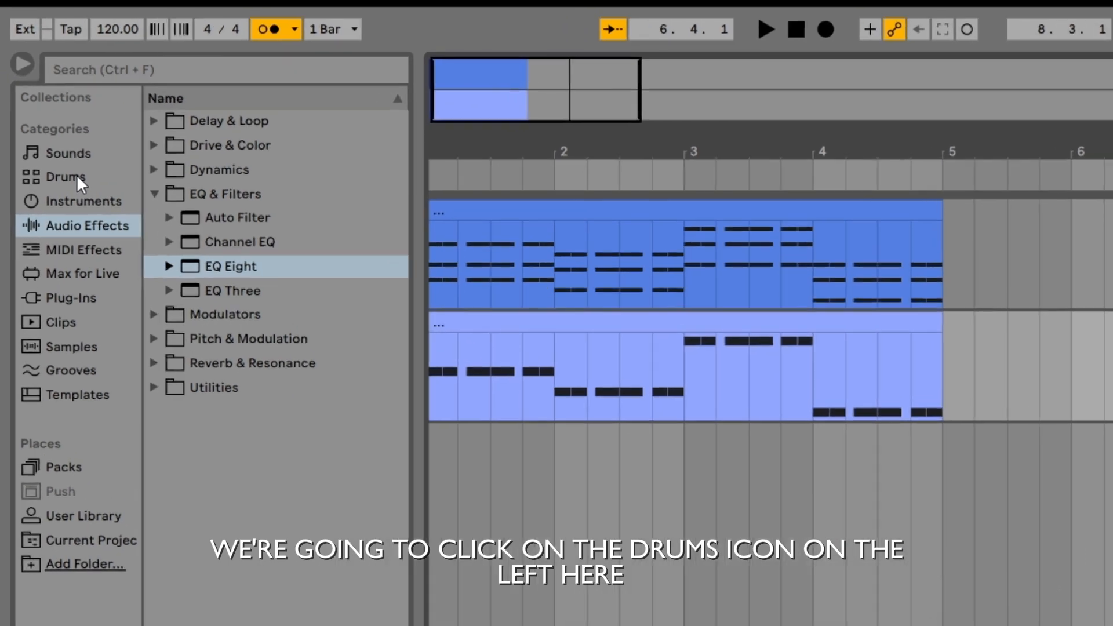
Add an empty Drum Rack from the Drums category as a new track beneath the audio tracks.
click(39, 130)
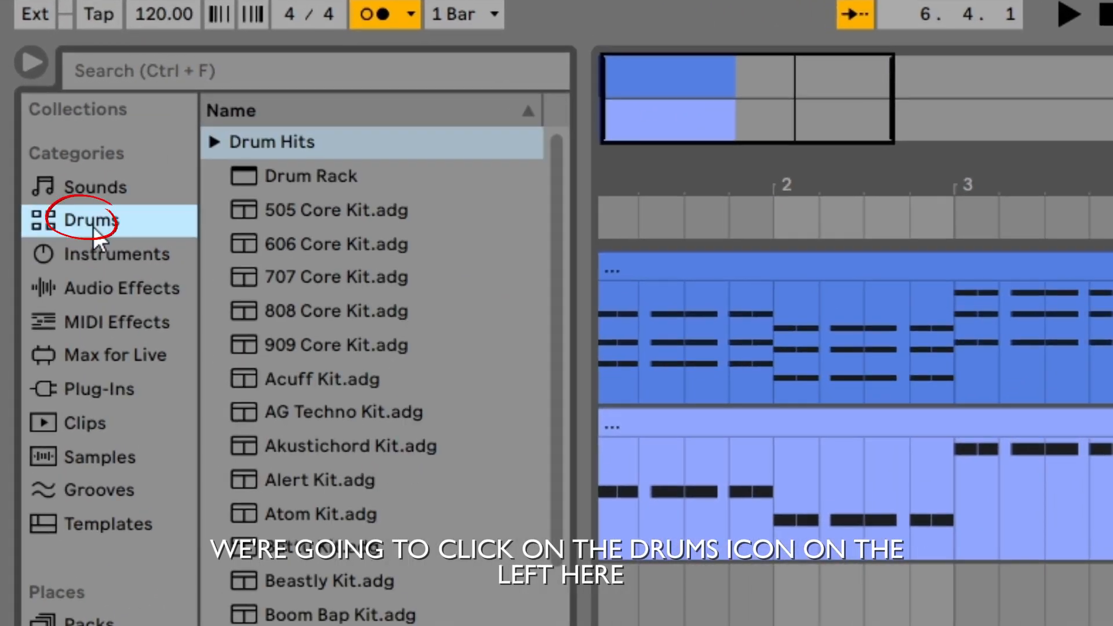
click(327, 174)
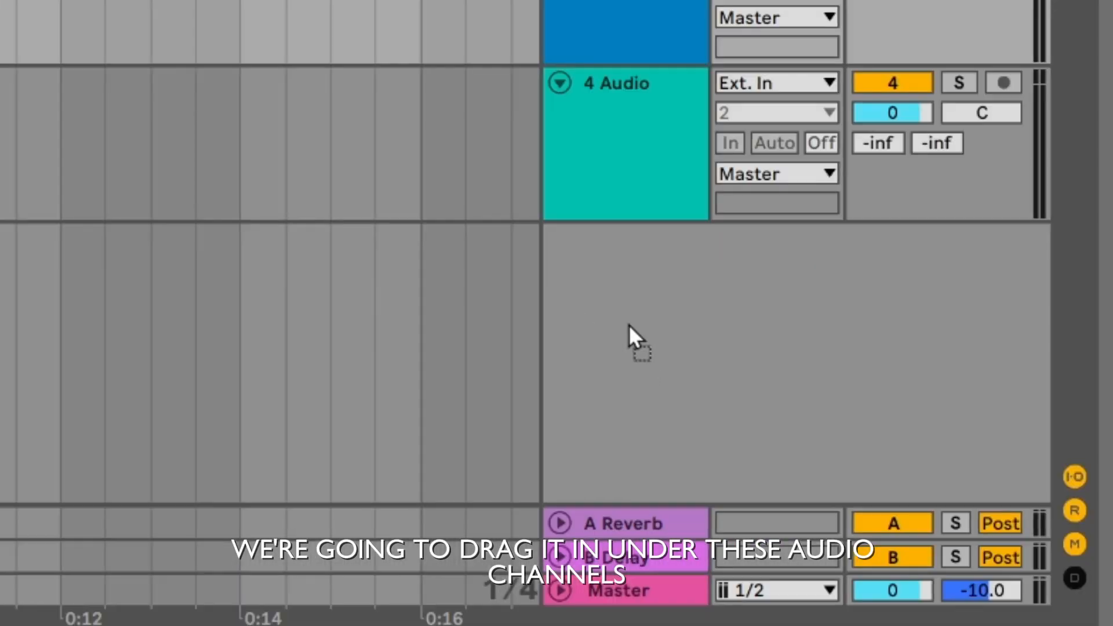
drag(628, 325, 724, 341)
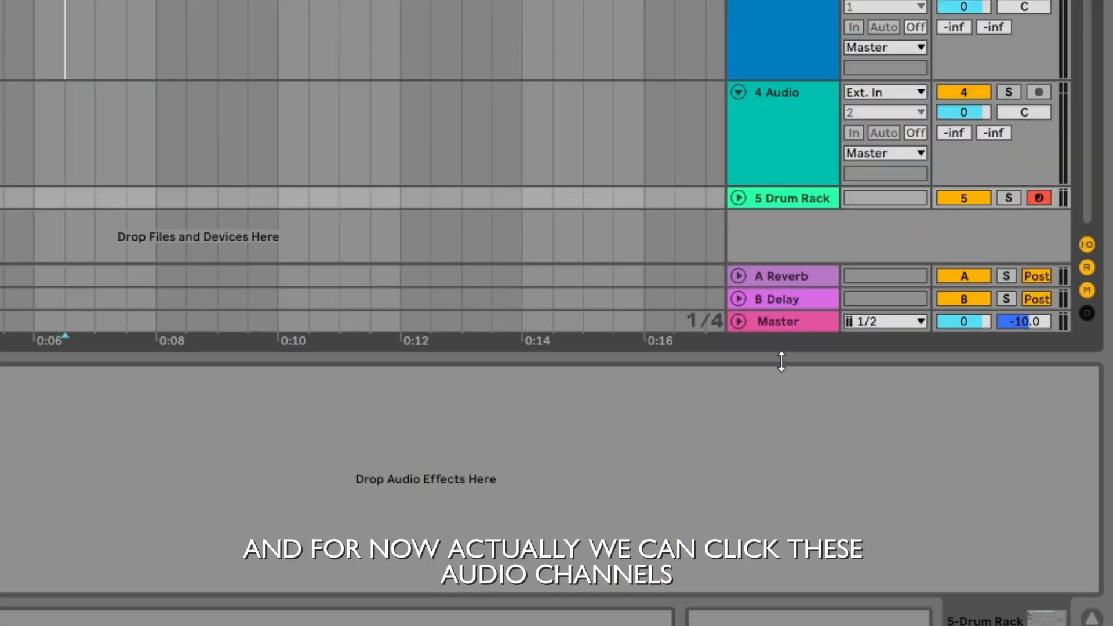
Remove the two unused audio tracks between the Bass and Drum Rack tracks.
click(782, 16)
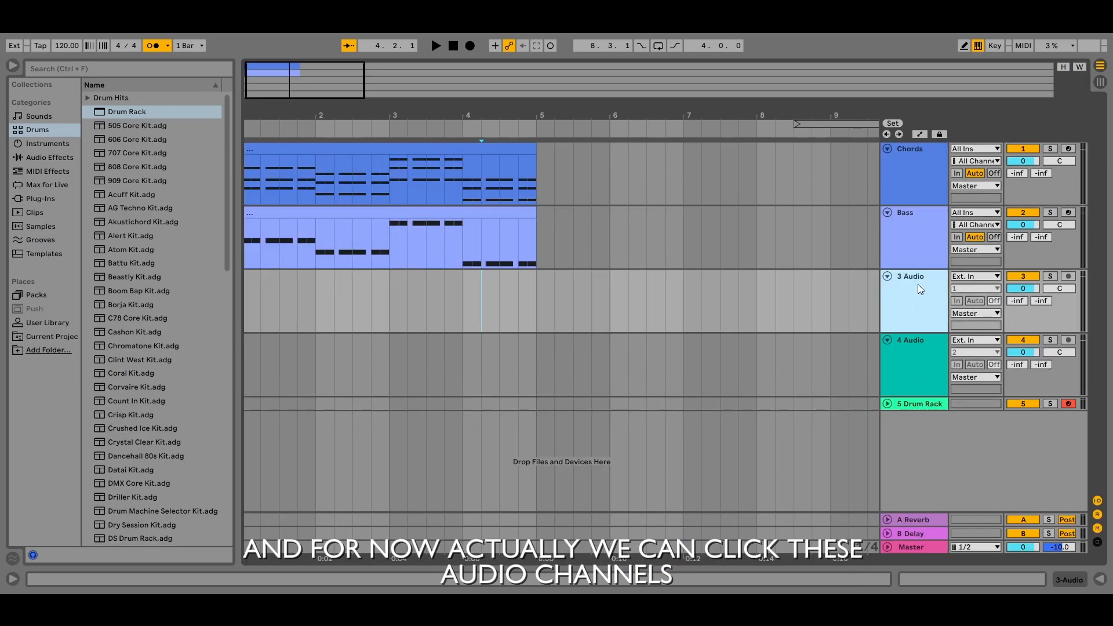
key(BackSpace)
key(BackSpace)
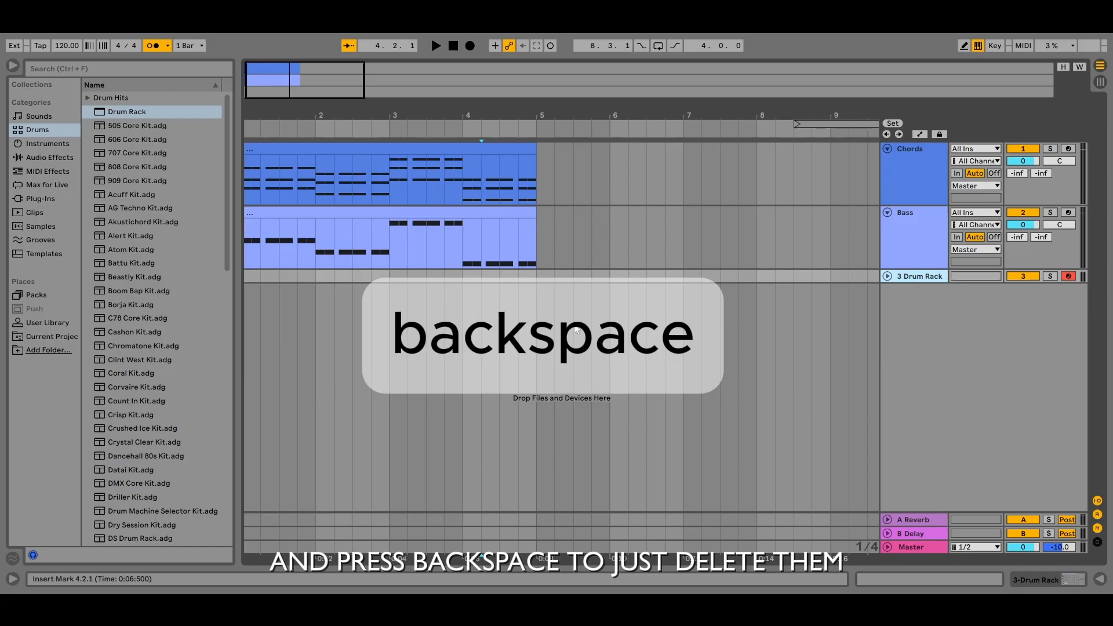
Create a one-bar MIDI clip in bar 1 of the Drum Rack track and open the track's devices.
click(574, 277)
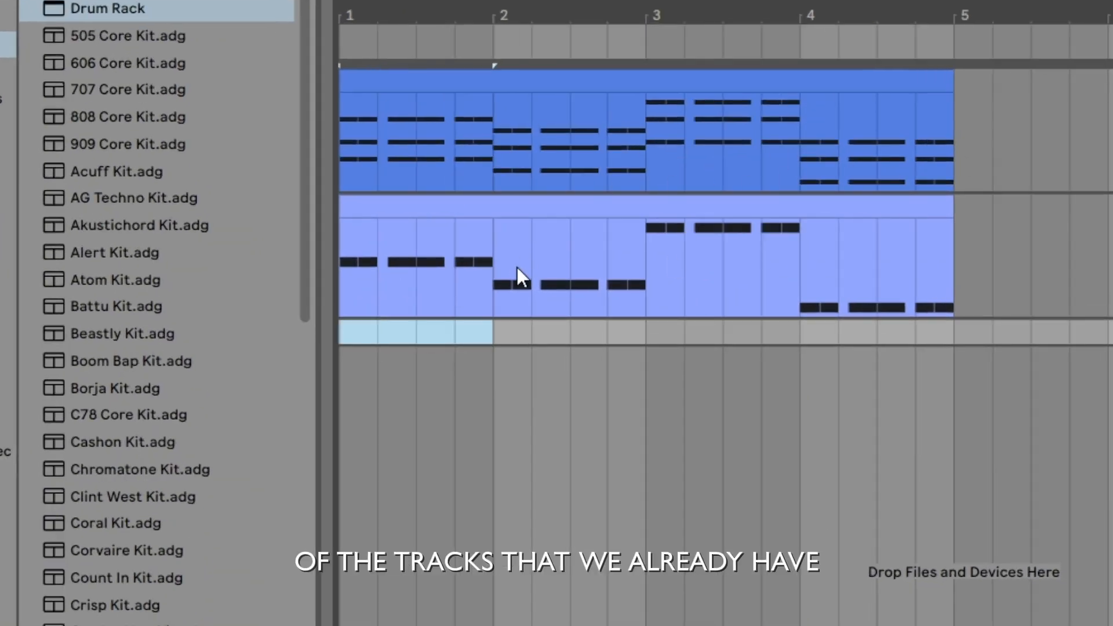
key(ctrl+shift+m)
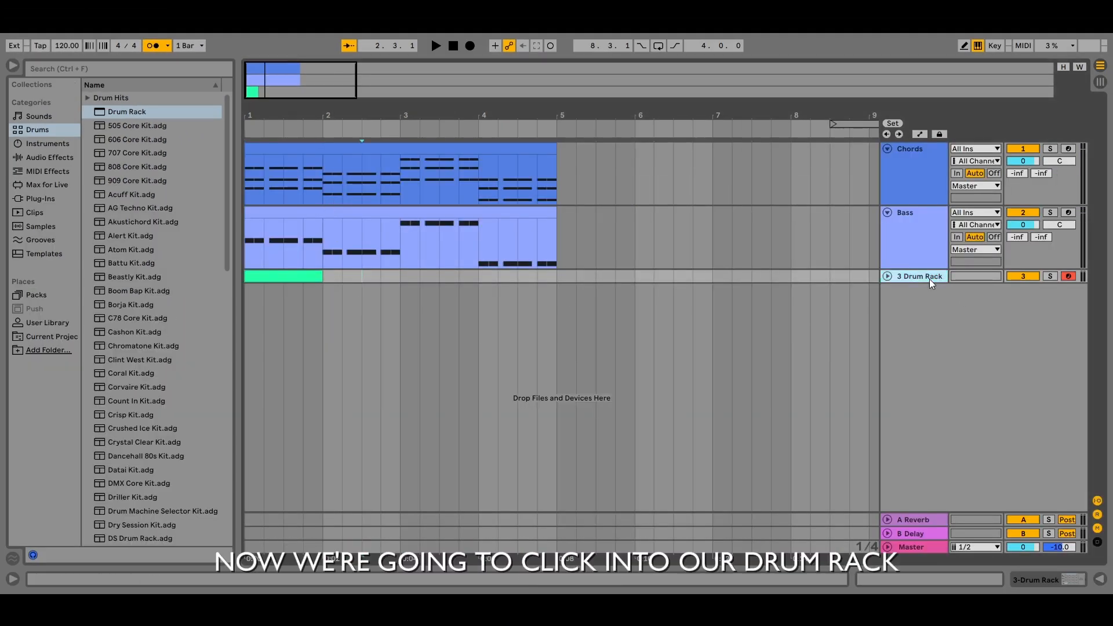
double_click(930, 277)
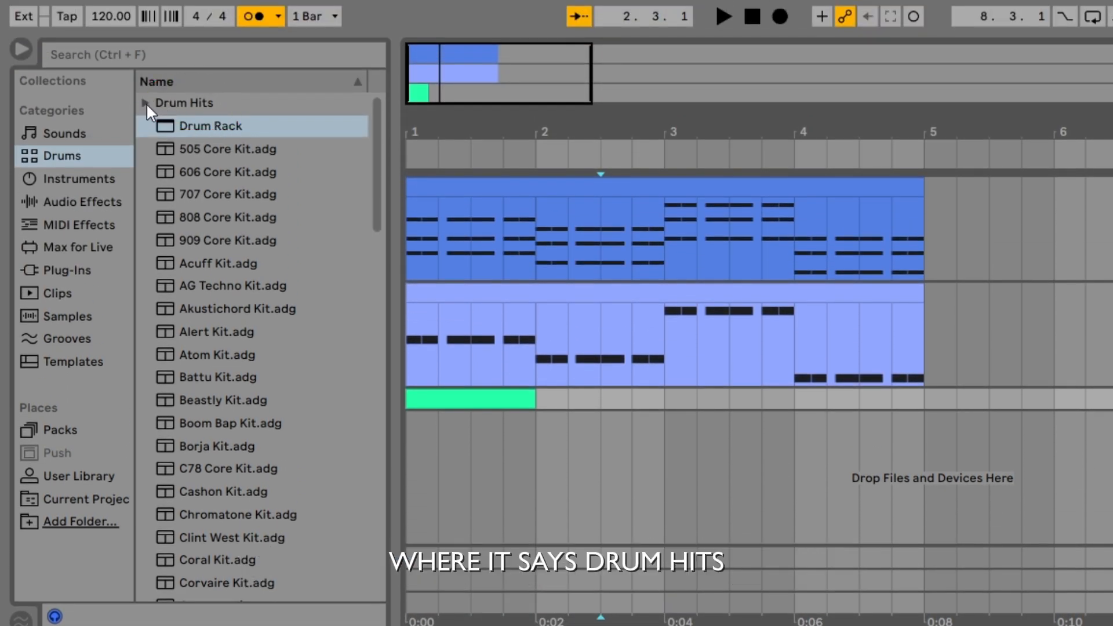
Audition kick samples in the Drum Hits folder and select Kick Layered.wav.
click(145, 103)
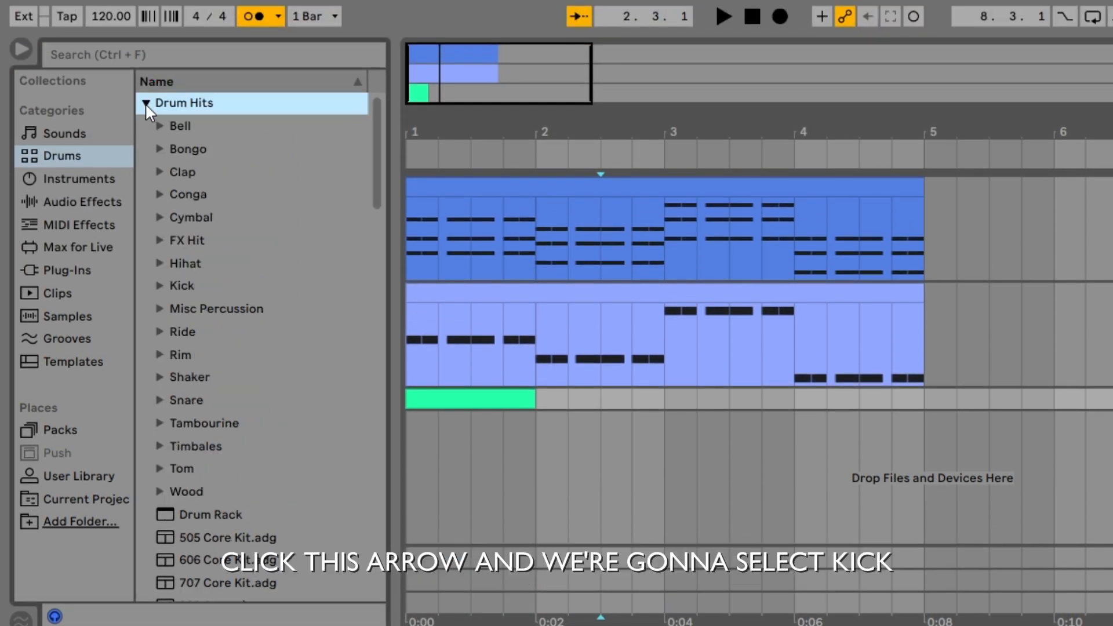
click(156, 286)
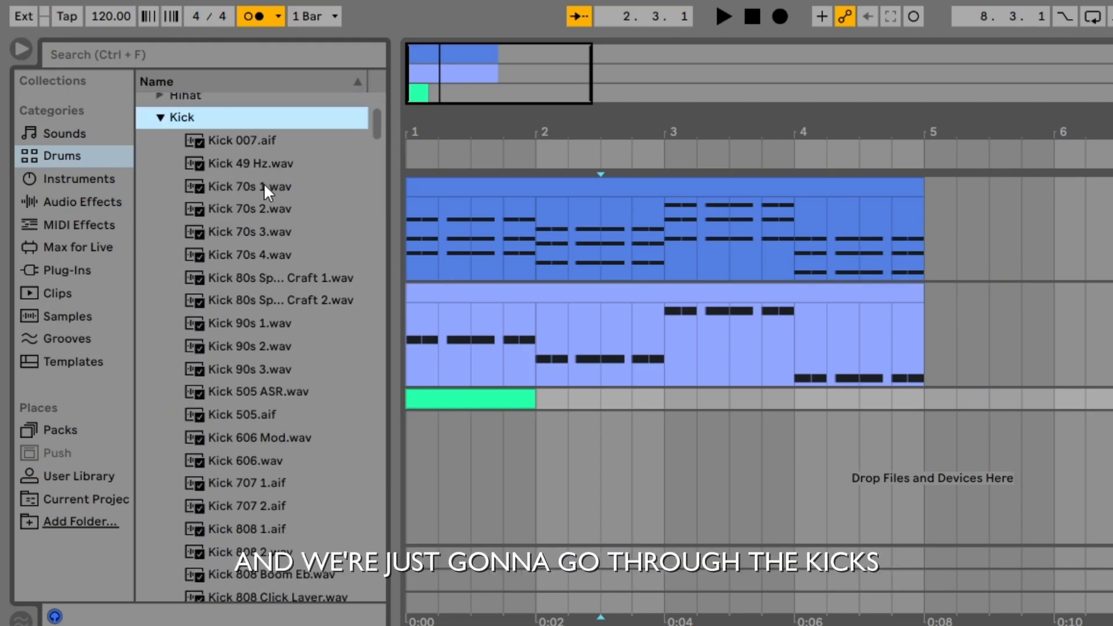
click(267, 207)
scroll(255, 319, down, 10)
click(249, 406)
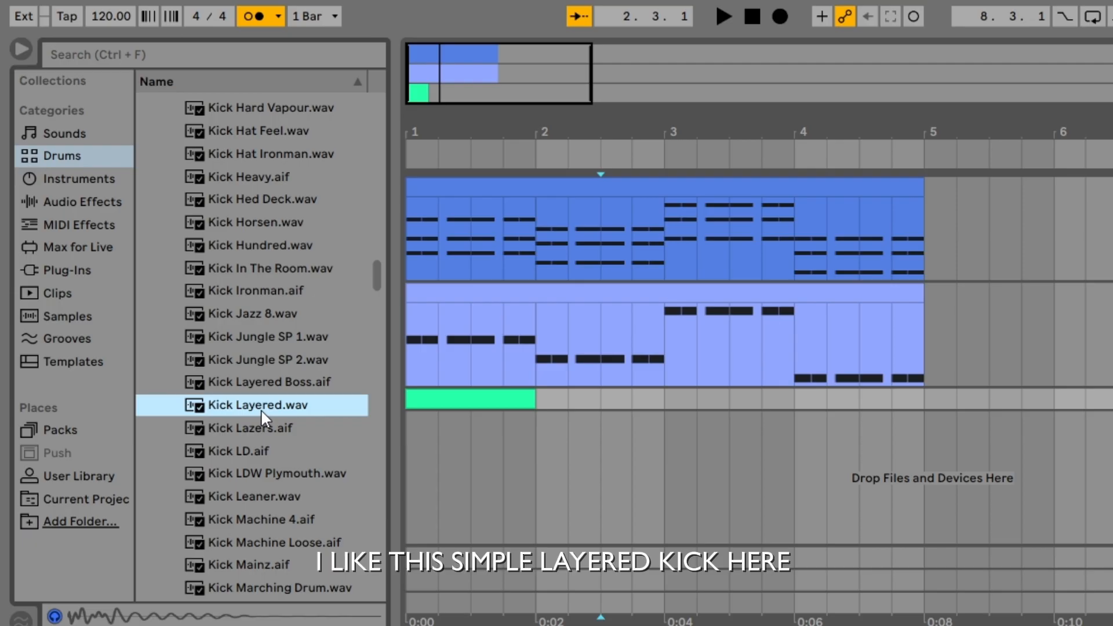
Load Kick Layered.wav onto the Drum Rack's C1 pad and the Hihat Closed Black Hole 1 sample onto the C#1 pad.
drag(264, 417, 90, 585)
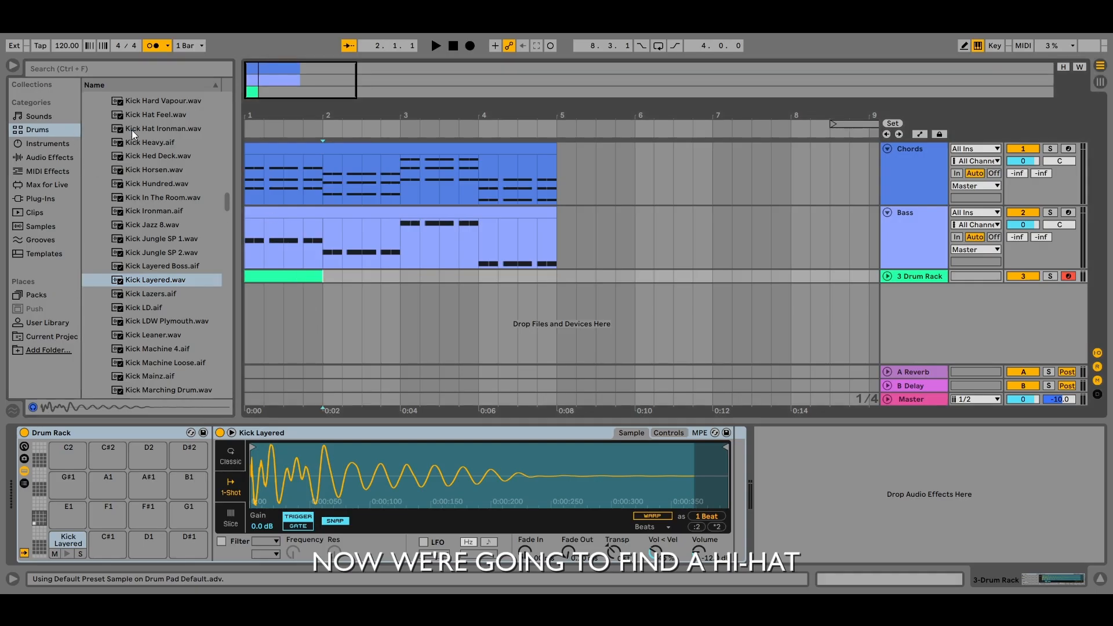
scroll(132, 134, up, 3)
drag(228, 193, 227, 100)
click(97, 194)
scroll(174, 197, down, 8)
click(178, 195)
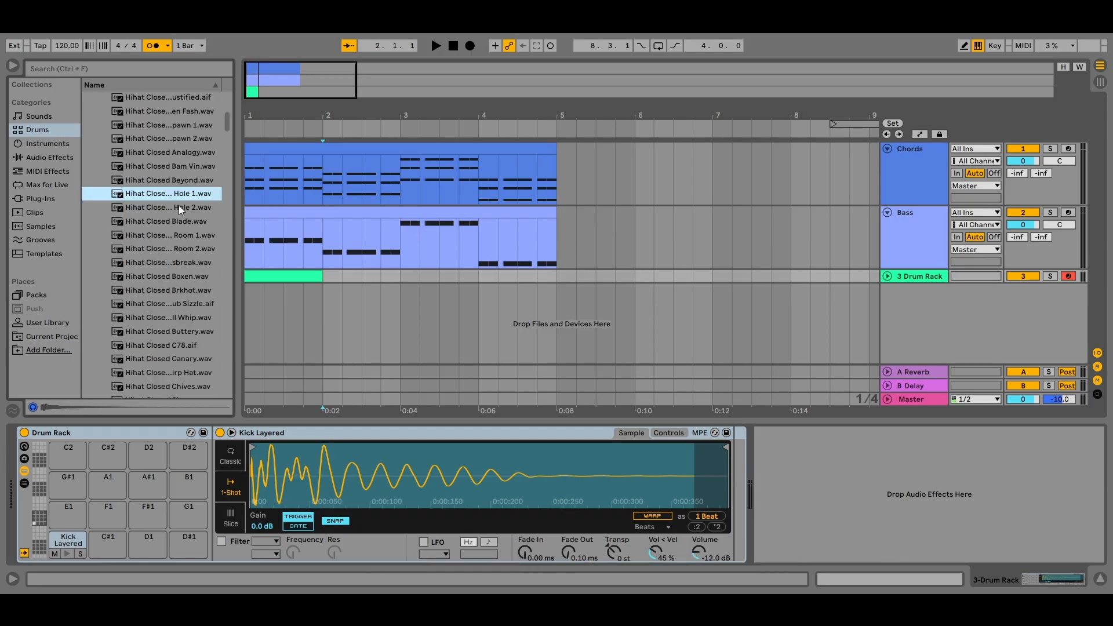
drag(181, 209, 105, 541)
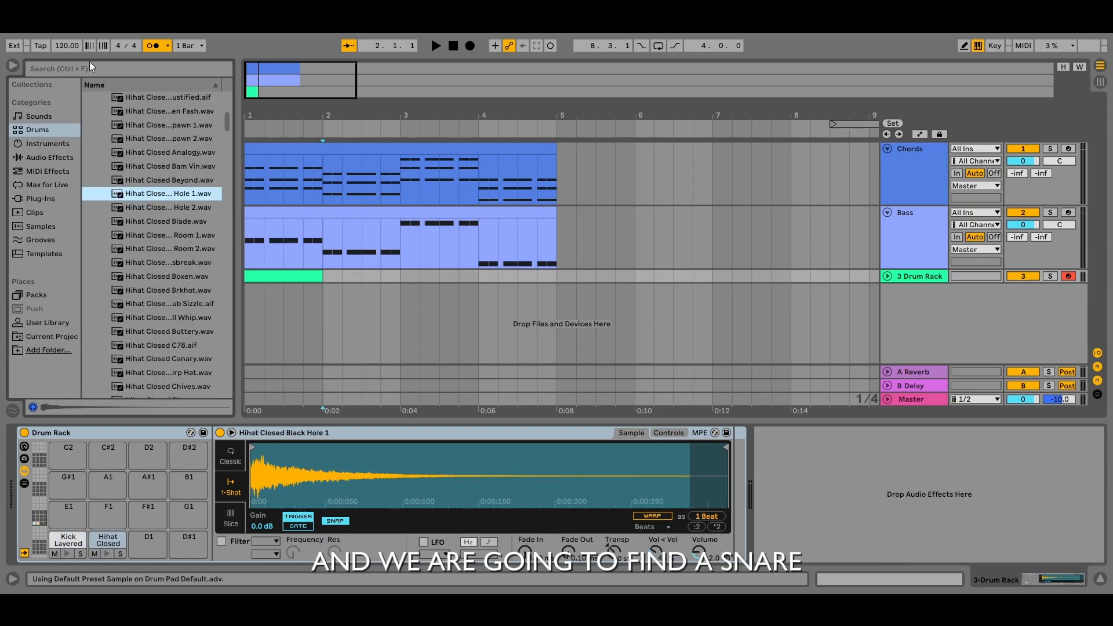
Find Snare Stackery.aif among the drum hits and load it onto the Drum Rack's E1 pad.
scroll(187, 144, up, 8)
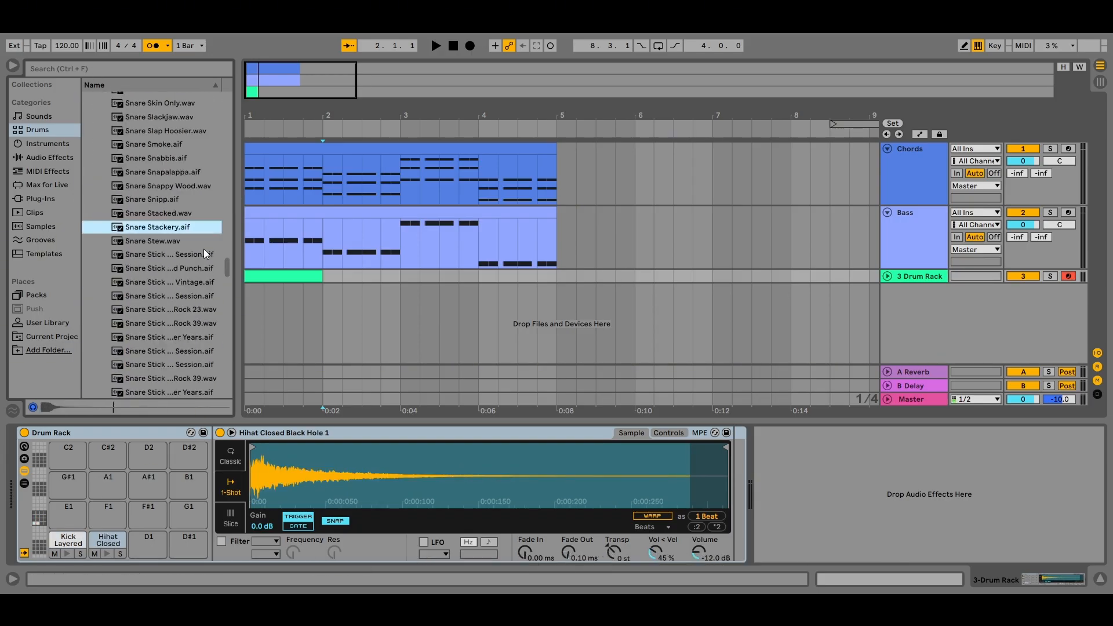
click(146, 228)
drag(144, 520, 68, 519)
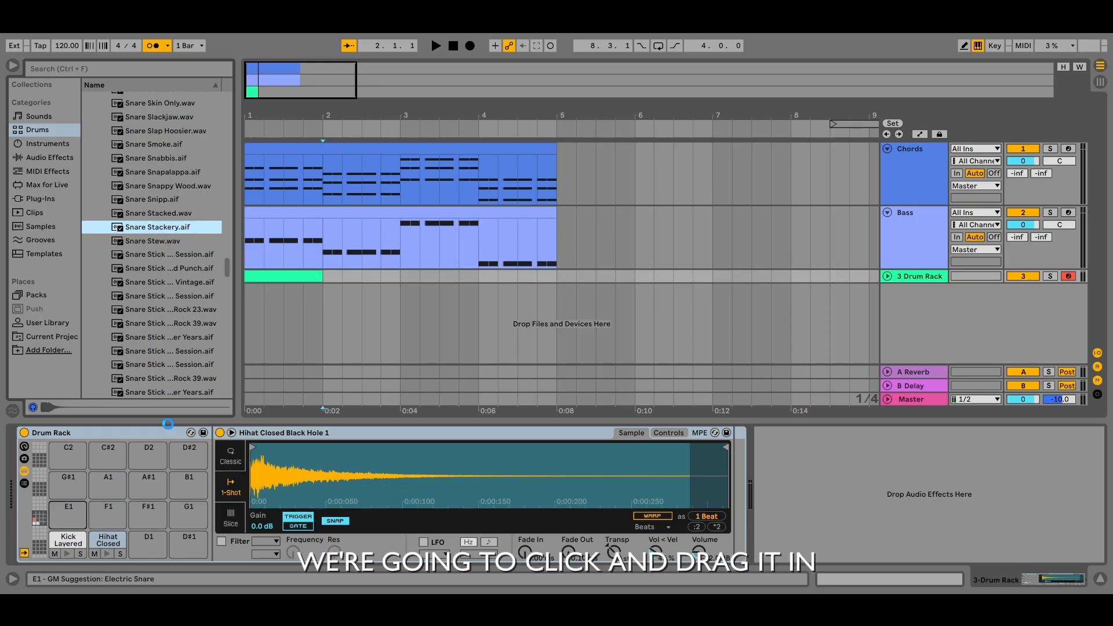
Open the Drum Rack clip and place a Kick Layered note at the start of each of the four beats.
double_click(298, 275)
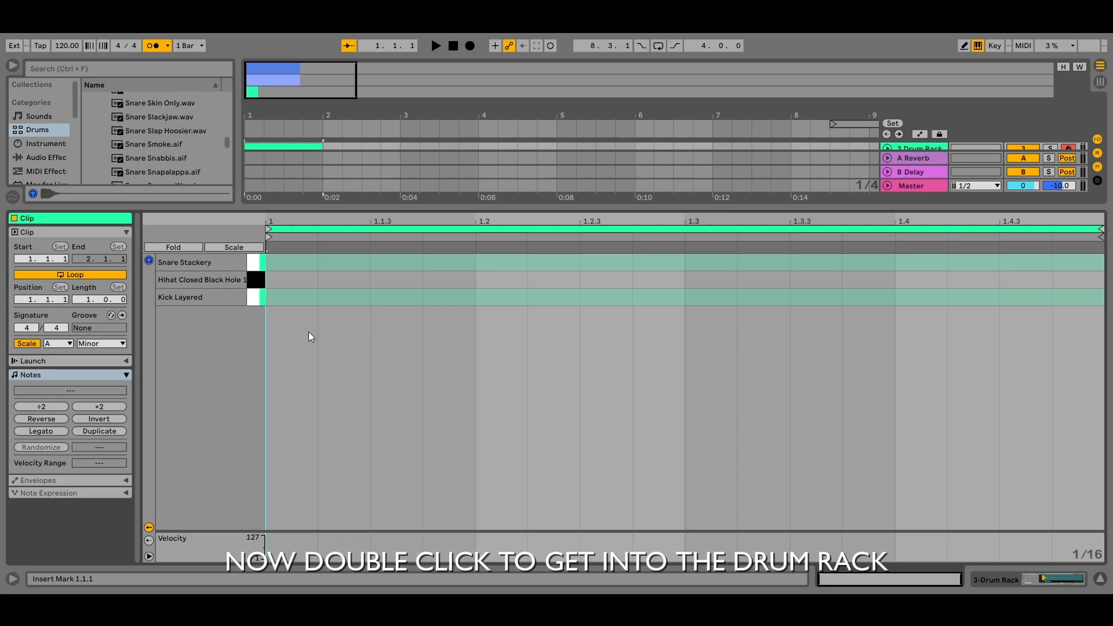
click(293, 299)
double_click(294, 298)
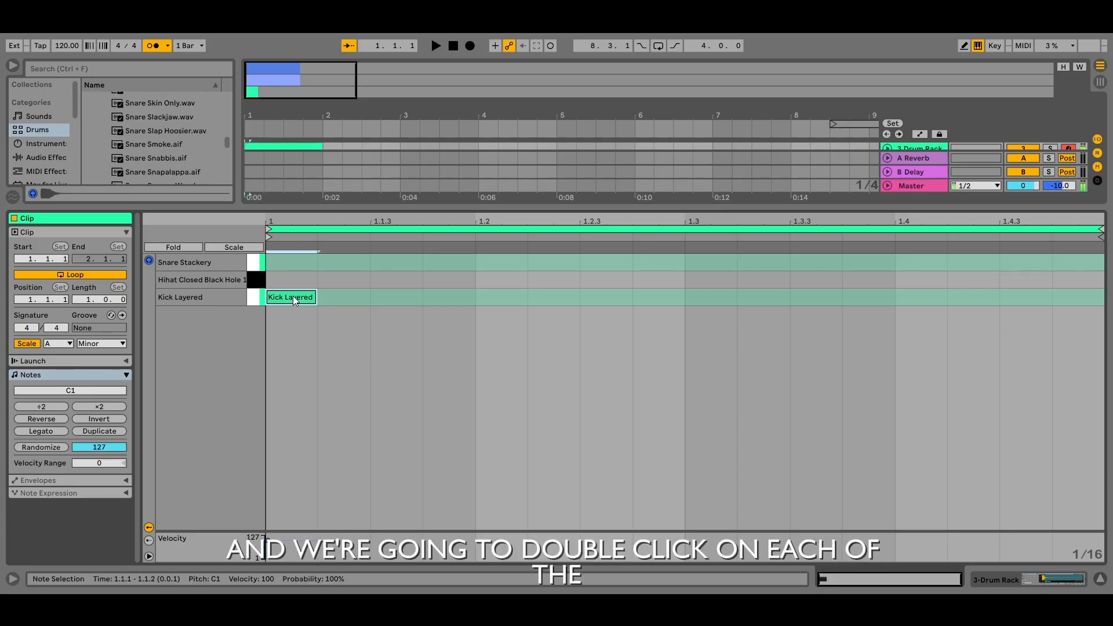
double_click(512, 298)
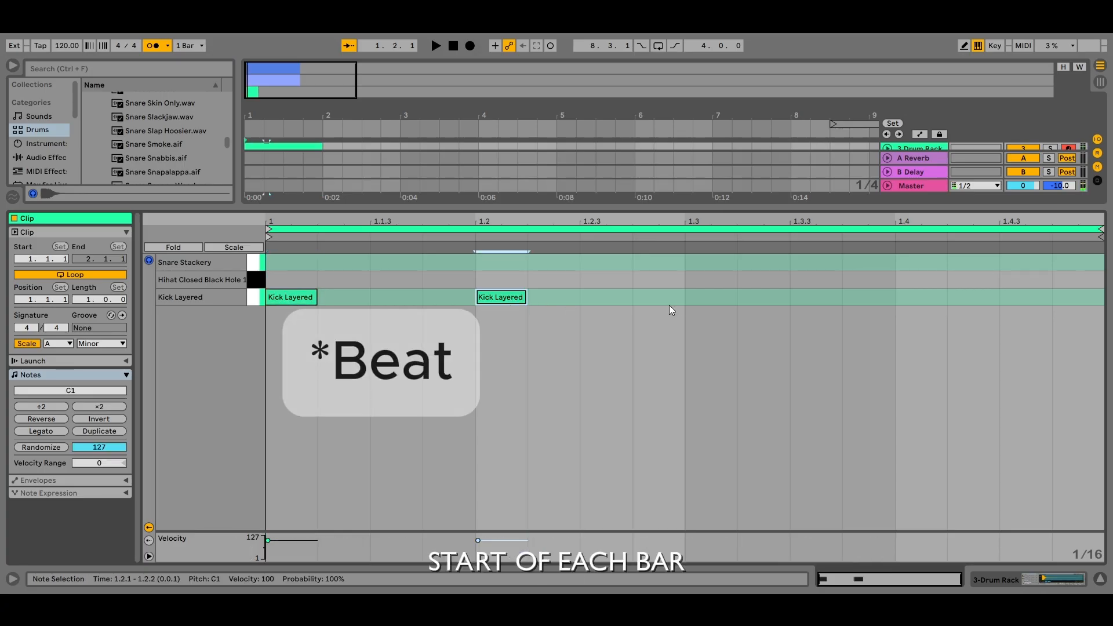
double_click(710, 298)
click(907, 305)
double_click(907, 300)
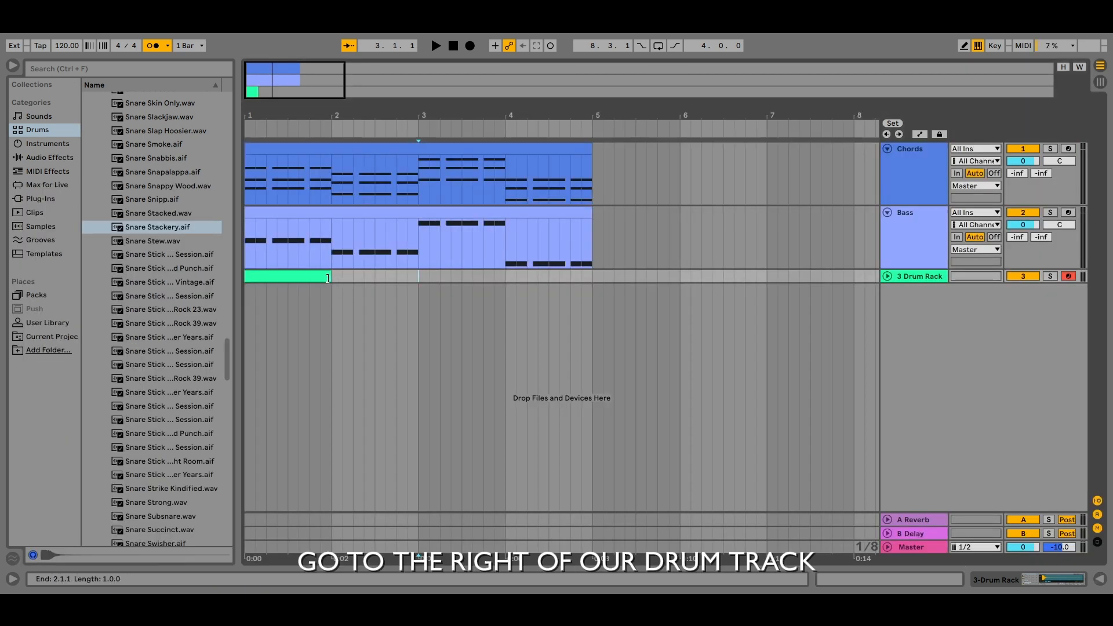
Extend the one-bar drum clip to the start of bar 5, matching the Chords and Bass clips.
drag(327, 279, 588, 285)
click(593, 241)
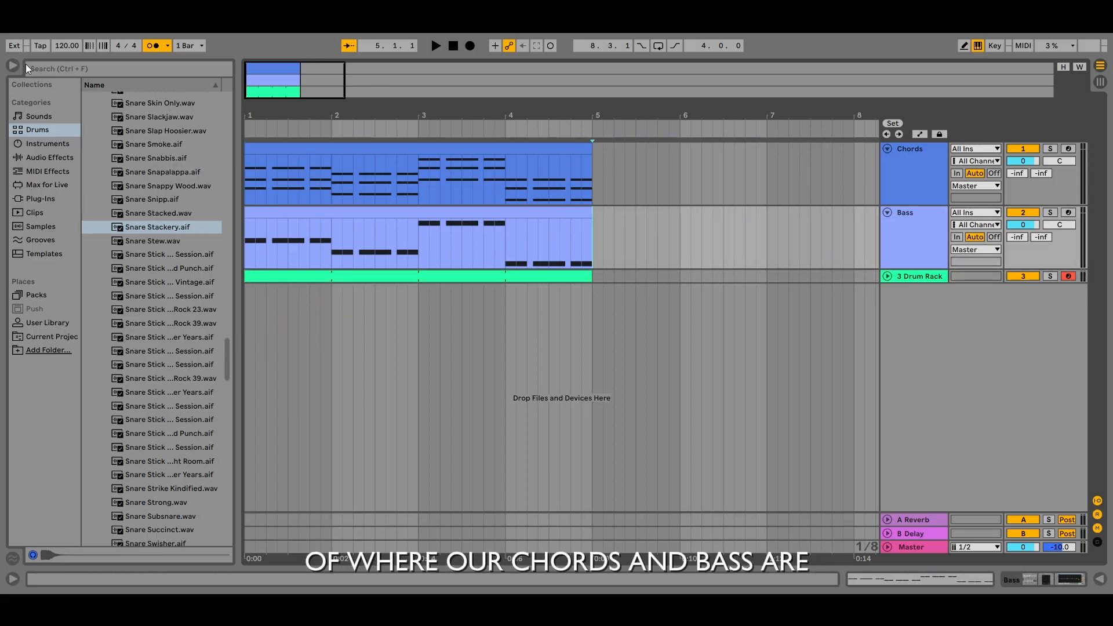
Hide the browser, then loop the arrangement over bars 1 to 4 and play it back.
key(ctrl+alt+b)
drag(26, 179, 392, 185)
key(ctrl+l)
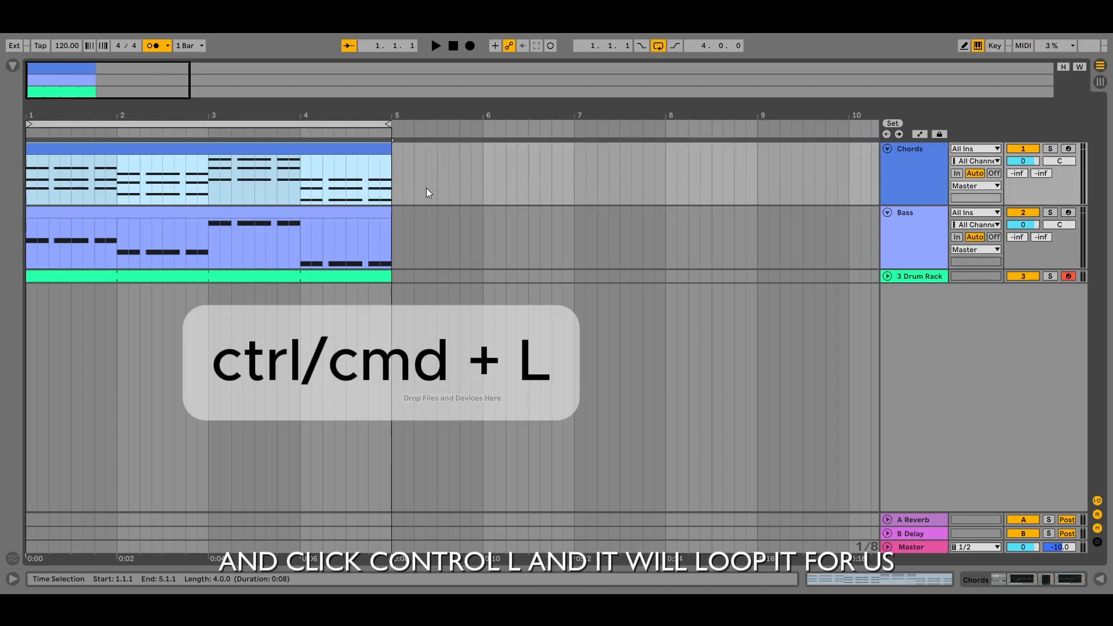
key(space)
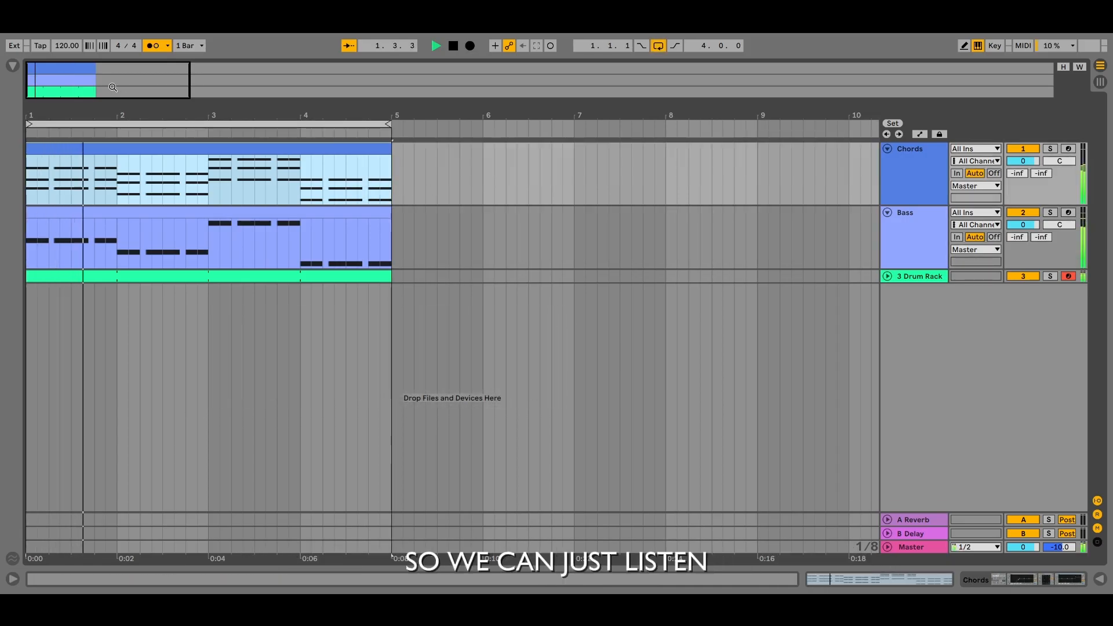
scroll(176, 171, up, 1)
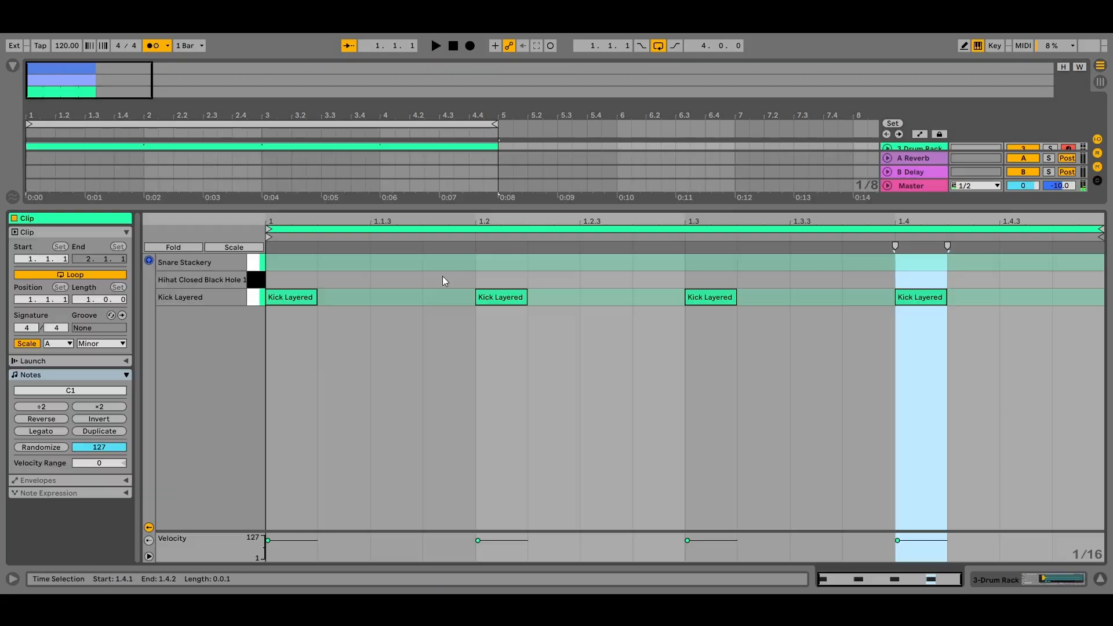
Add closed hi-hat notes on the off-beats of the drum clip at 1.1.3, 1.2.3, 1.3.3 and 1.4.3.
click(522, 351)
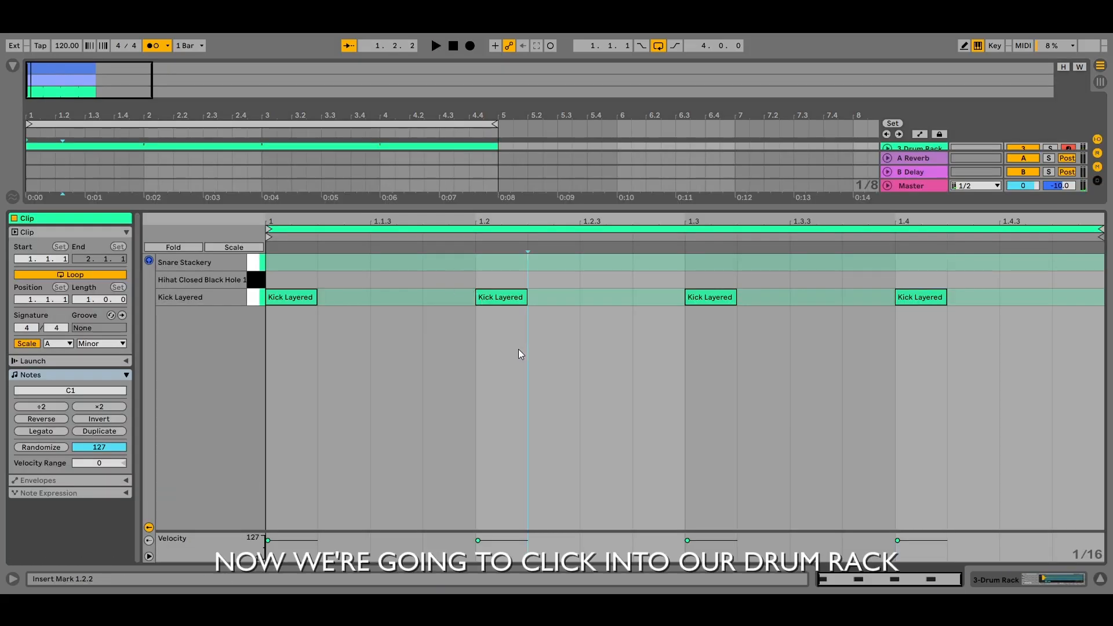
double_click(394, 282)
double_click(606, 281)
double_click(817, 280)
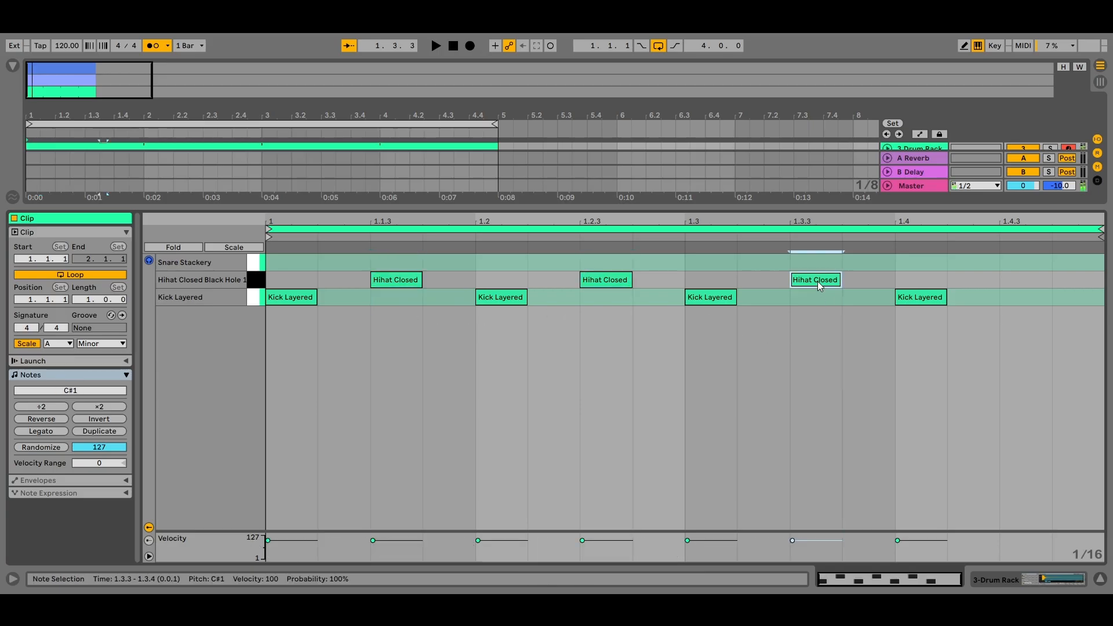
double_click(1017, 279)
click(1024, 416)
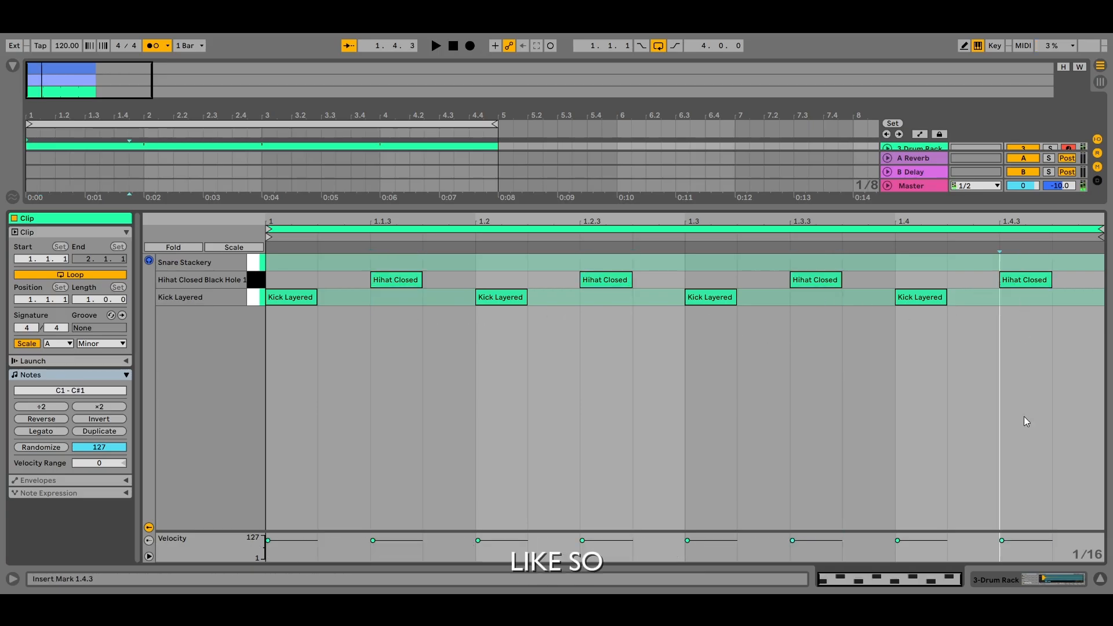
Add Snare Stackery notes at the start of beats 2 and 4 and undo their last velocity change.
double_click(495, 263)
double_click(926, 263)
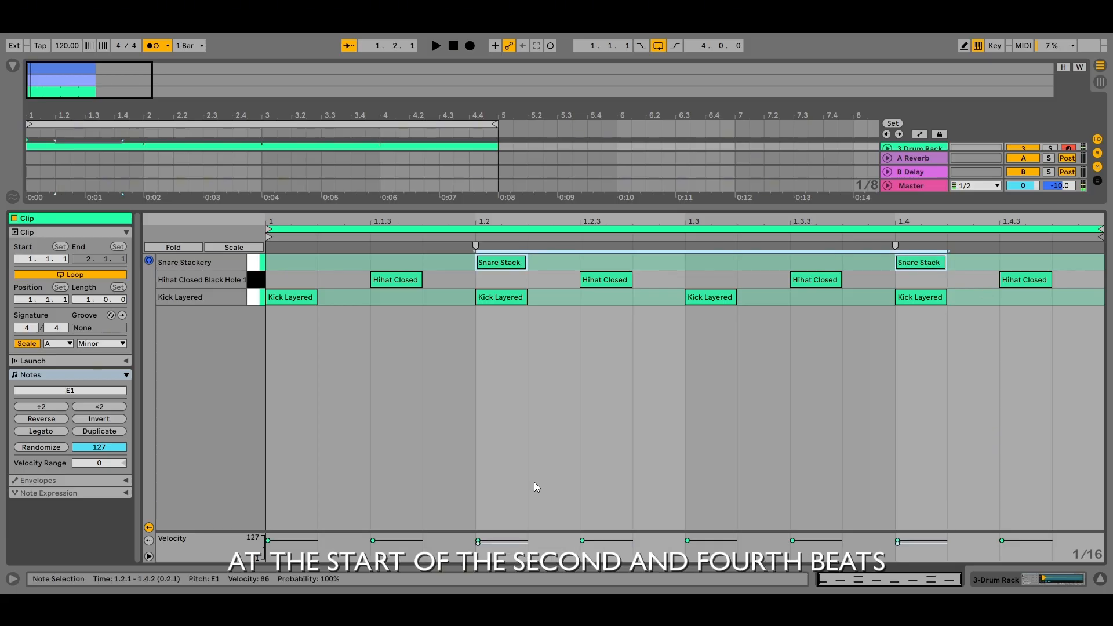
click(534, 482)
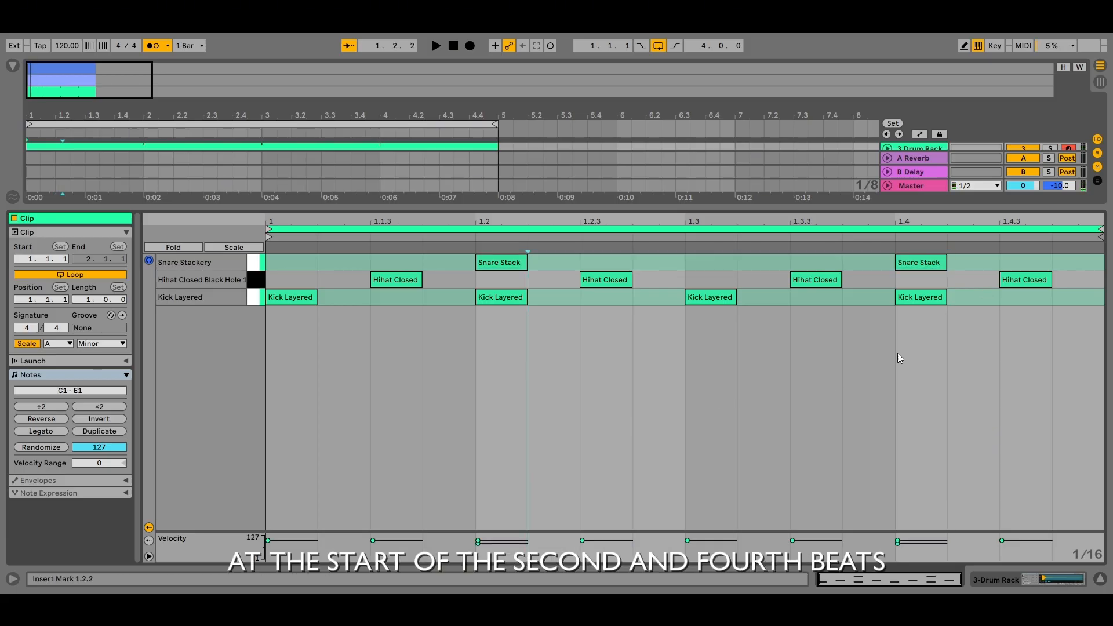
key(ctrl+z)
click(983, 262)
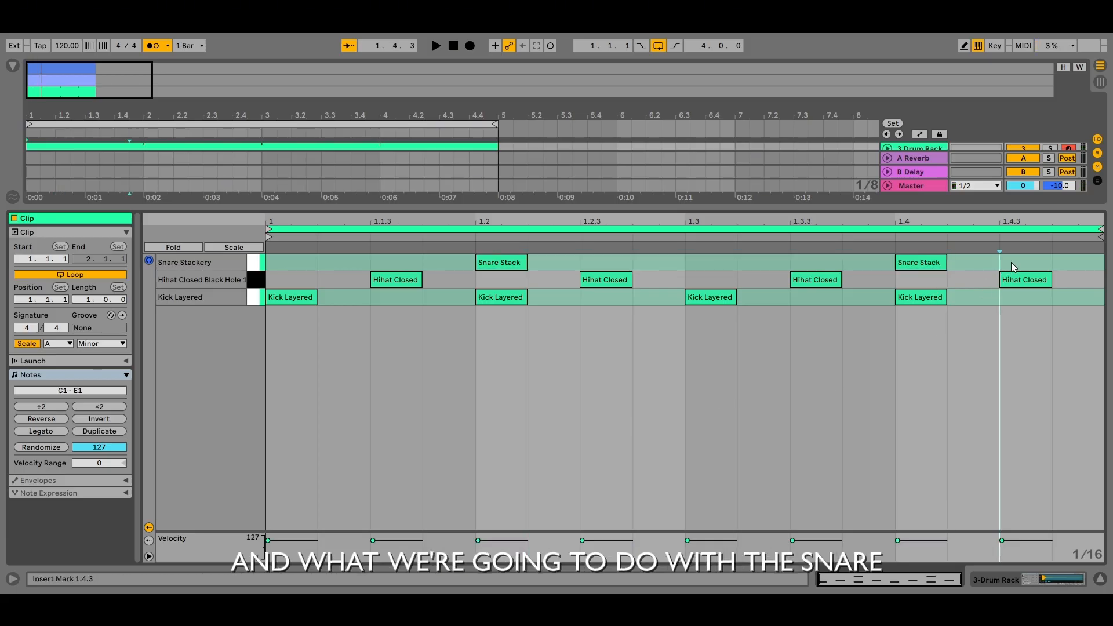
Enlarge the velocity lane and lower the velocity of both snare notes to 72.
drag(1011, 262, 377, 223)
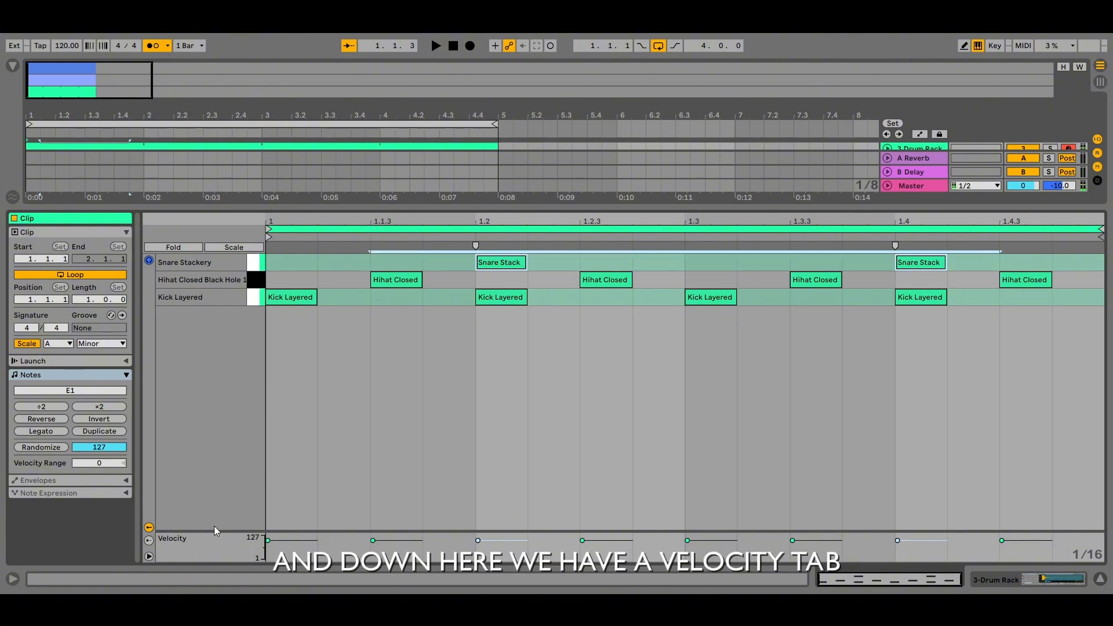
drag(214, 531, 211, 456)
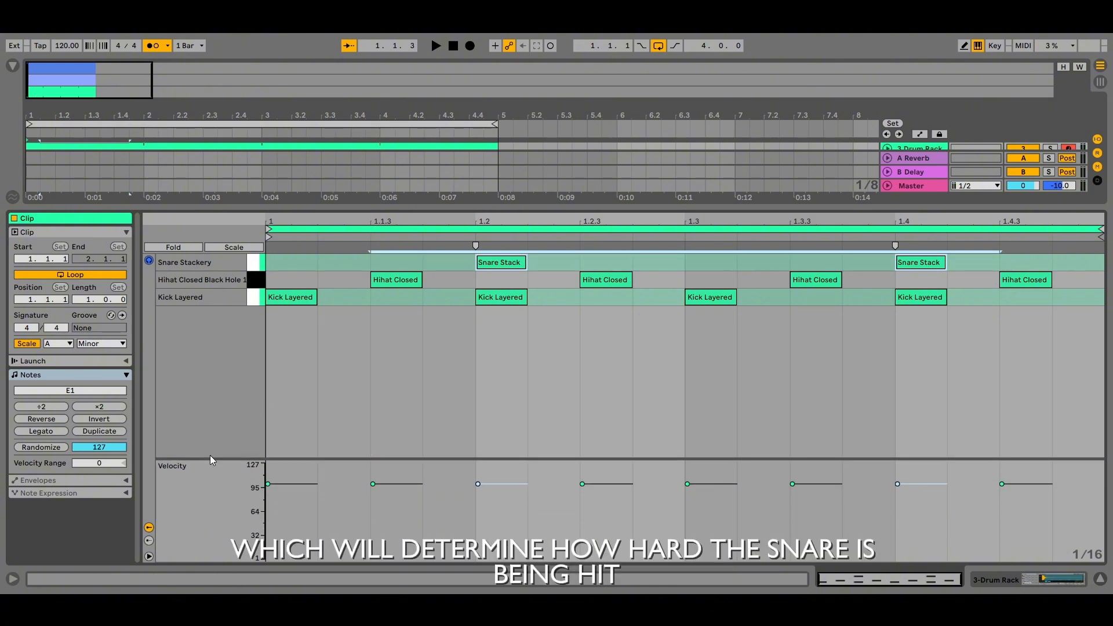
click(494, 483)
mouse_move(988, 248)
mouse_down()
mouse_move(428, 235)
mouse_move(922, 263)
mouse_up()
drag(485, 486, 484, 506)
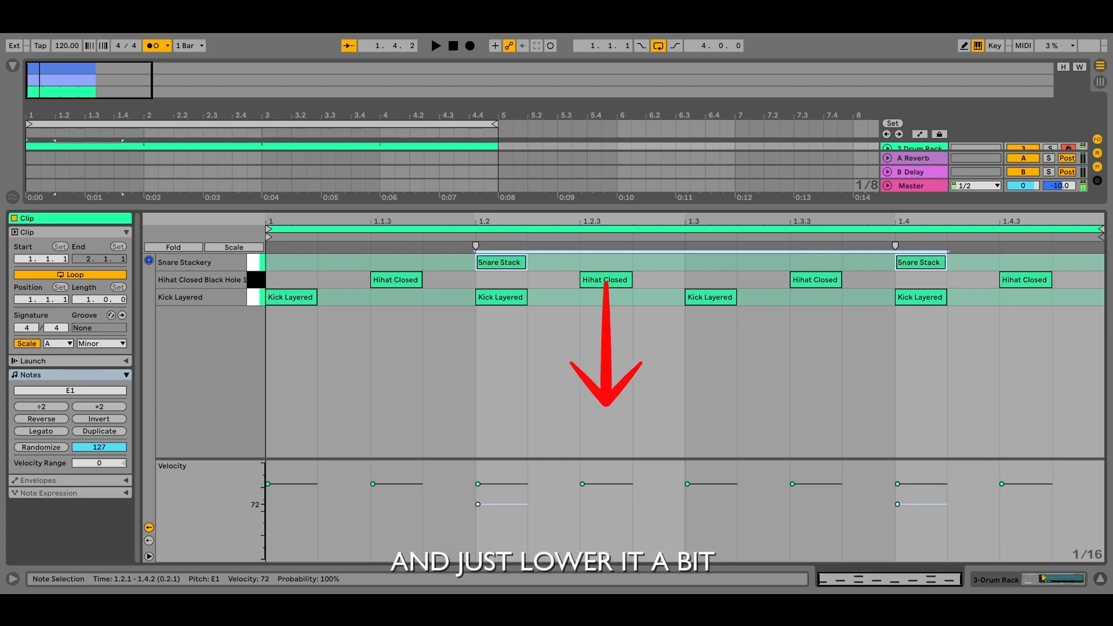
click(543, 429)
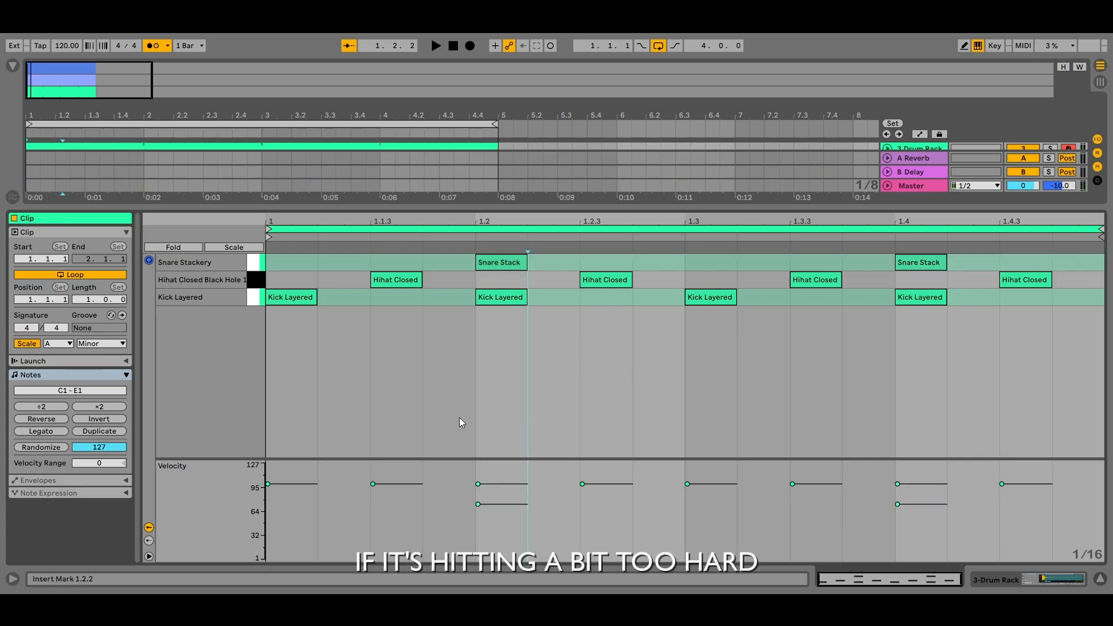
Raise the velocity of all four kick notes to 118 and play the beat.
key(space)
key(space)
drag(1073, 296, 216, 406)
drag(268, 484, 268, 469)
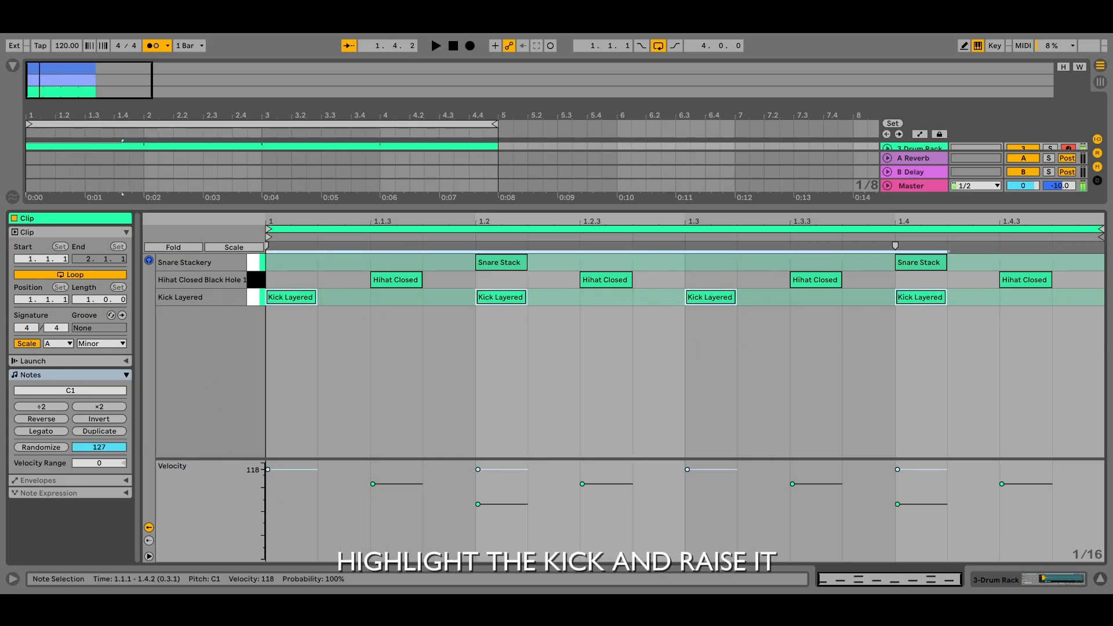
key(space)
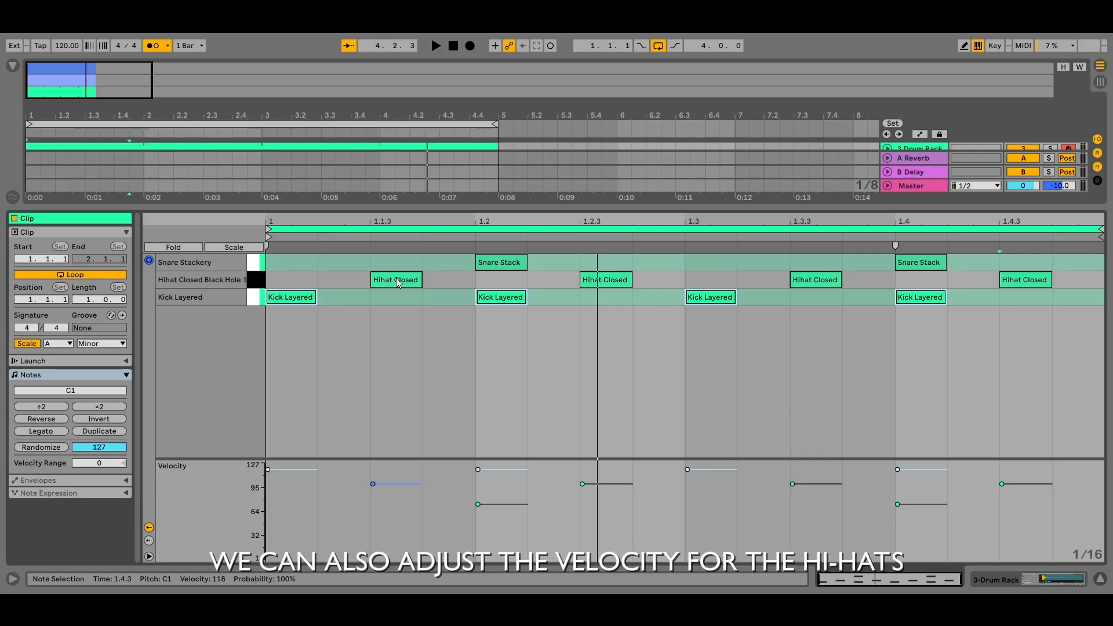
Vary the closed hi-hat velocities, raising the first note to about 115 and lowering the second to about 90 and the third to about 97.
click(398, 283)
key(space)
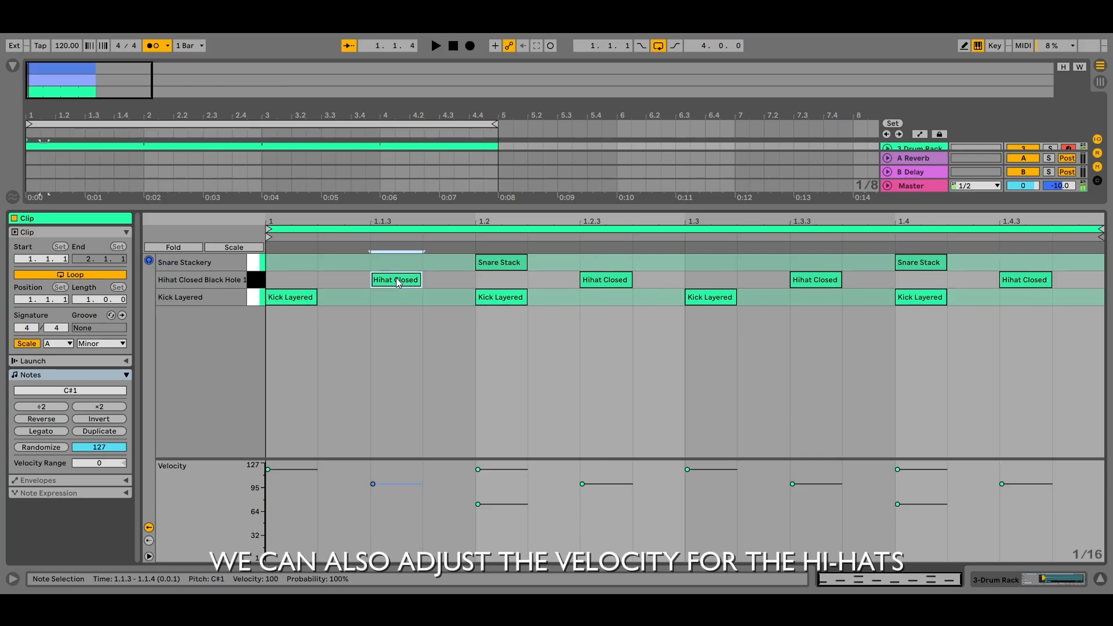
click(605, 280)
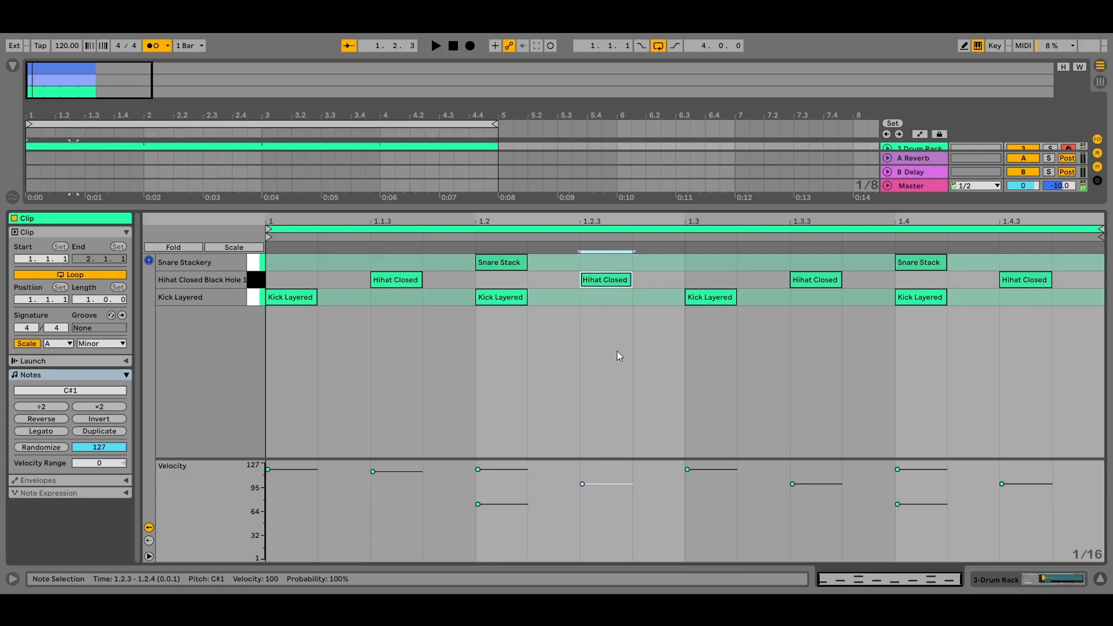
drag(607, 484, 606, 498)
click(813, 280)
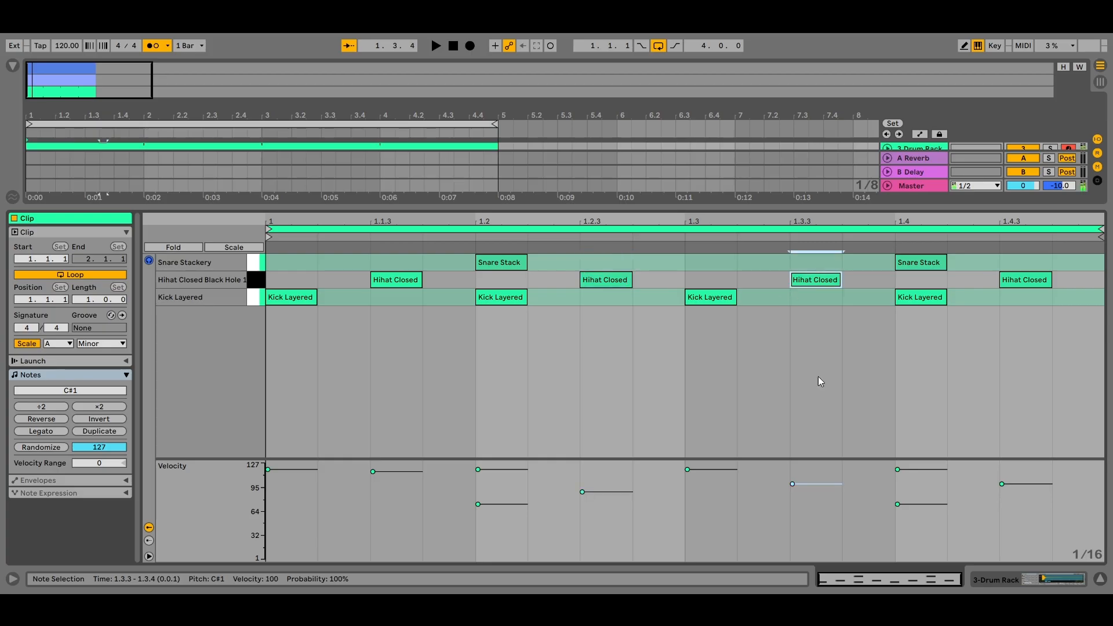
click(1008, 285)
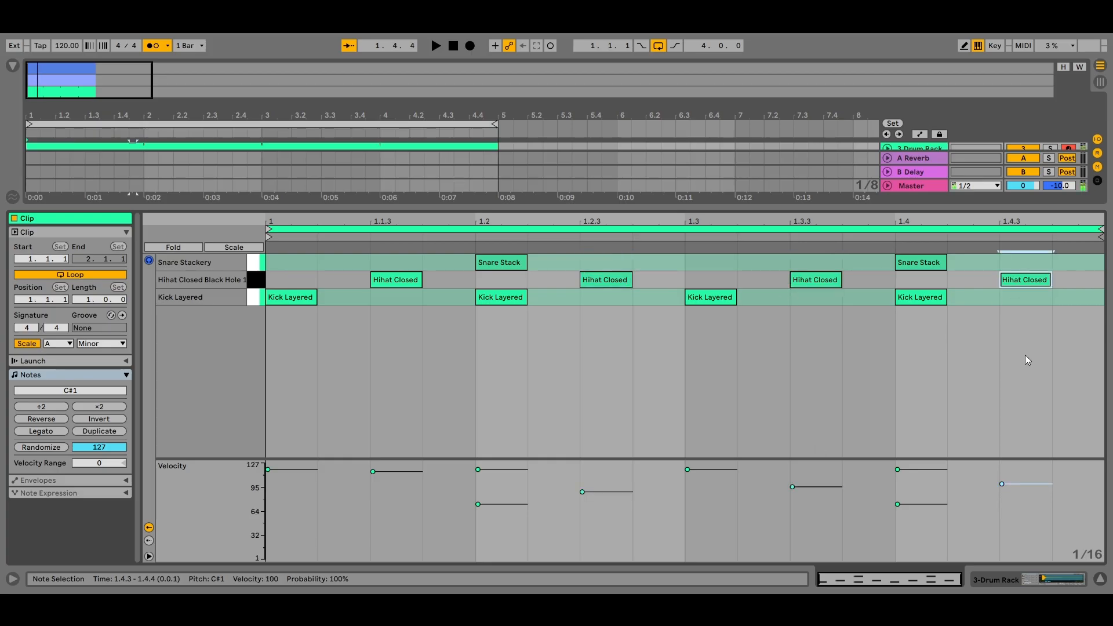
click(996, 405)
key(space)
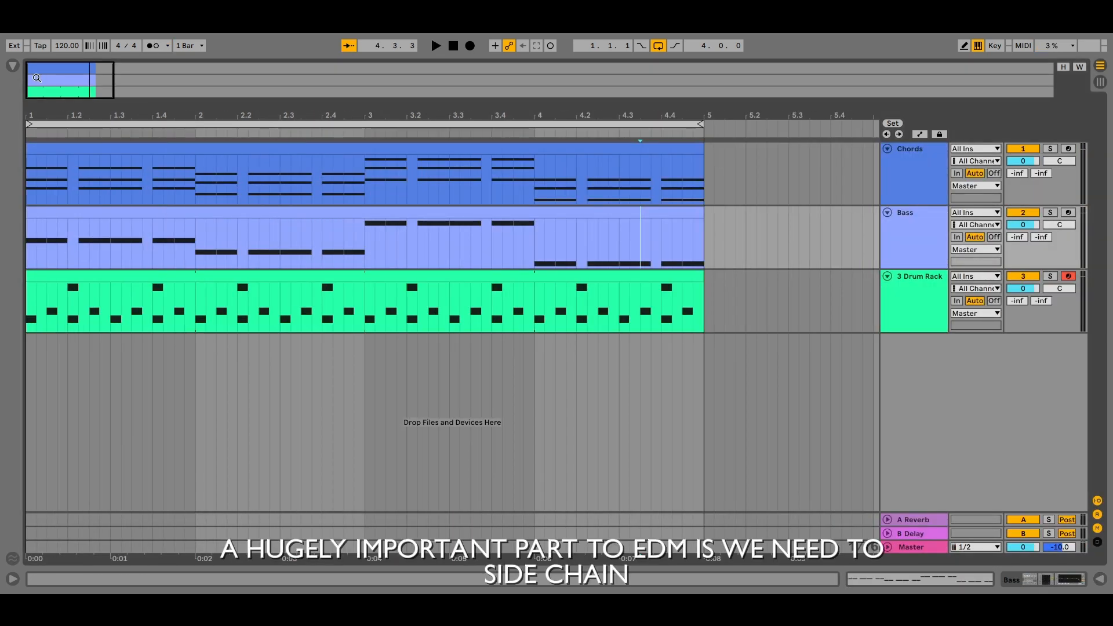
Rename the Drum Rack track as Drums.
click(925, 301)
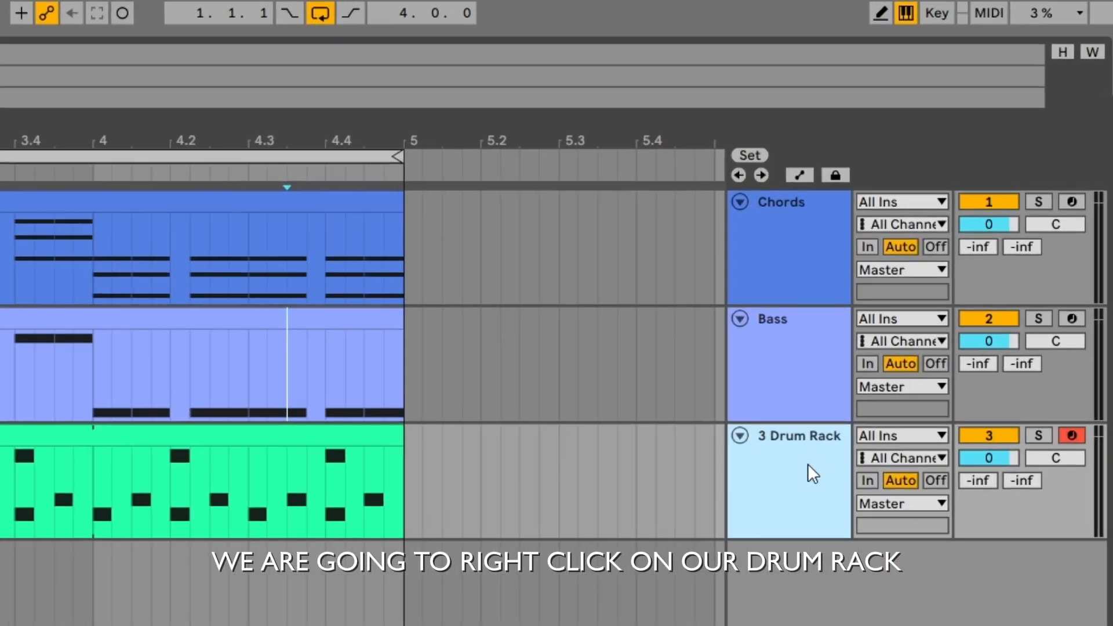
right_click(847, 510)
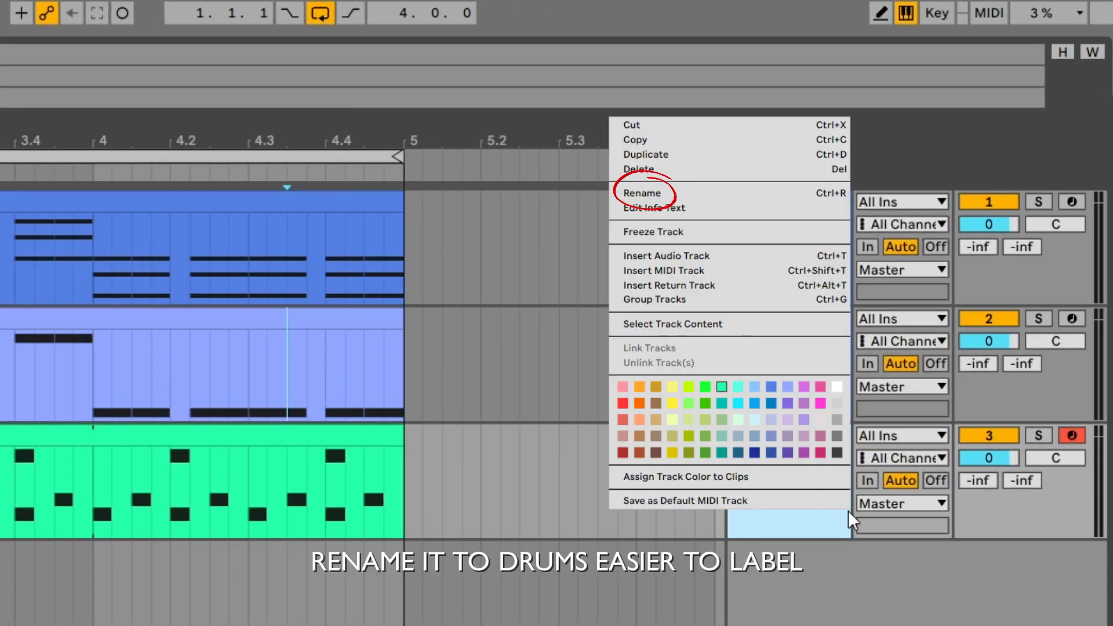
key(ctrl+r)
text(Drums)
key(Return)
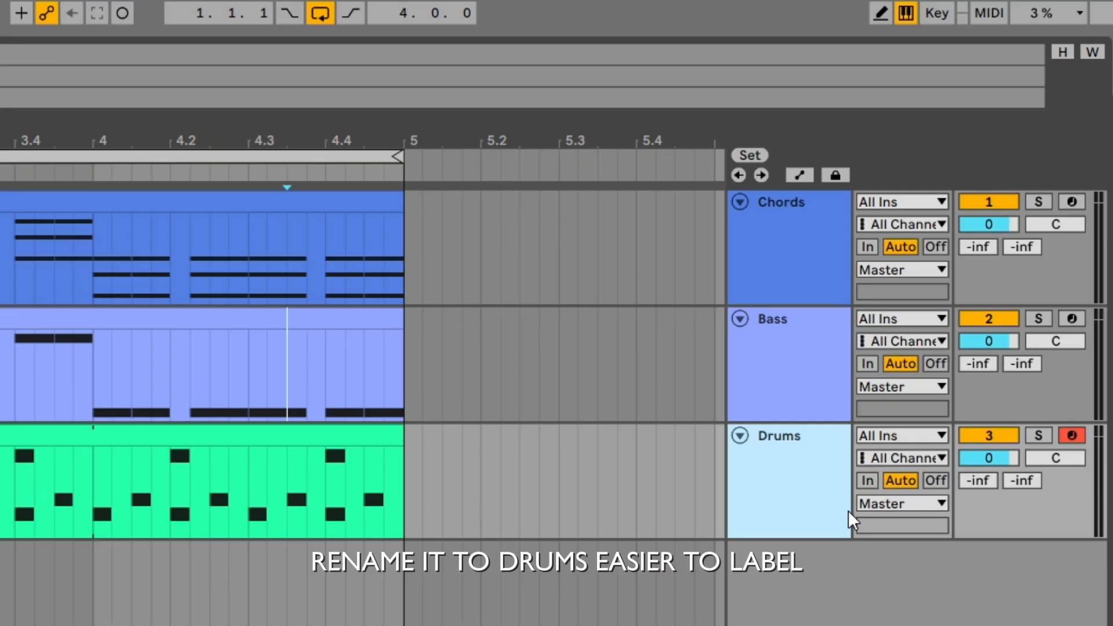
Duplicate the Drums track and rename the copy as Sidechain.
right_click(836, 473)
key(ctrl+d)
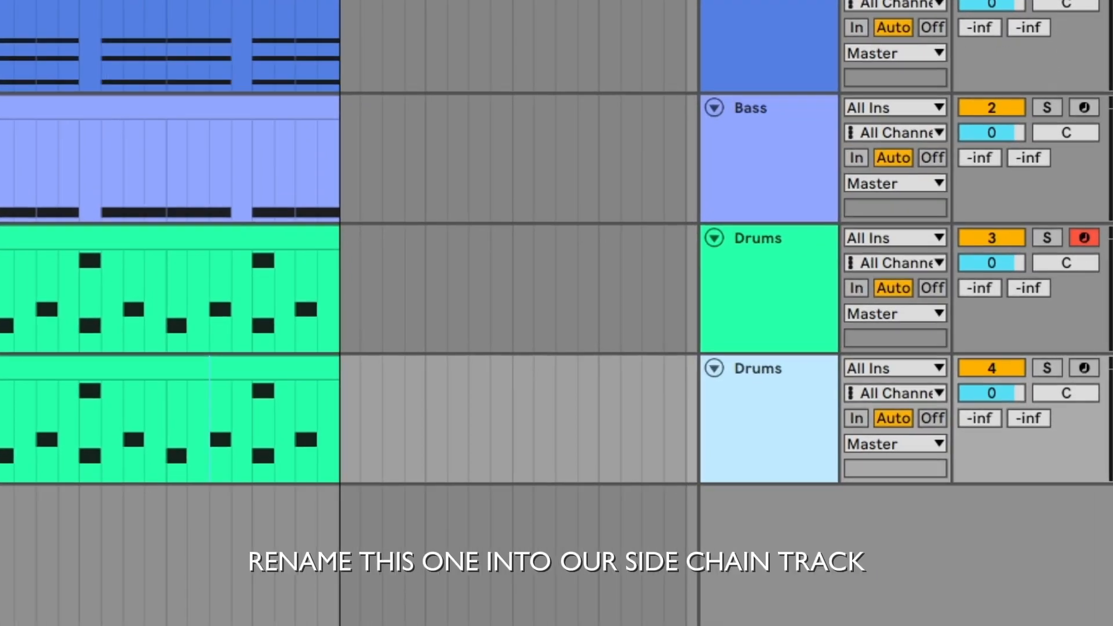
key(ctrl+r)
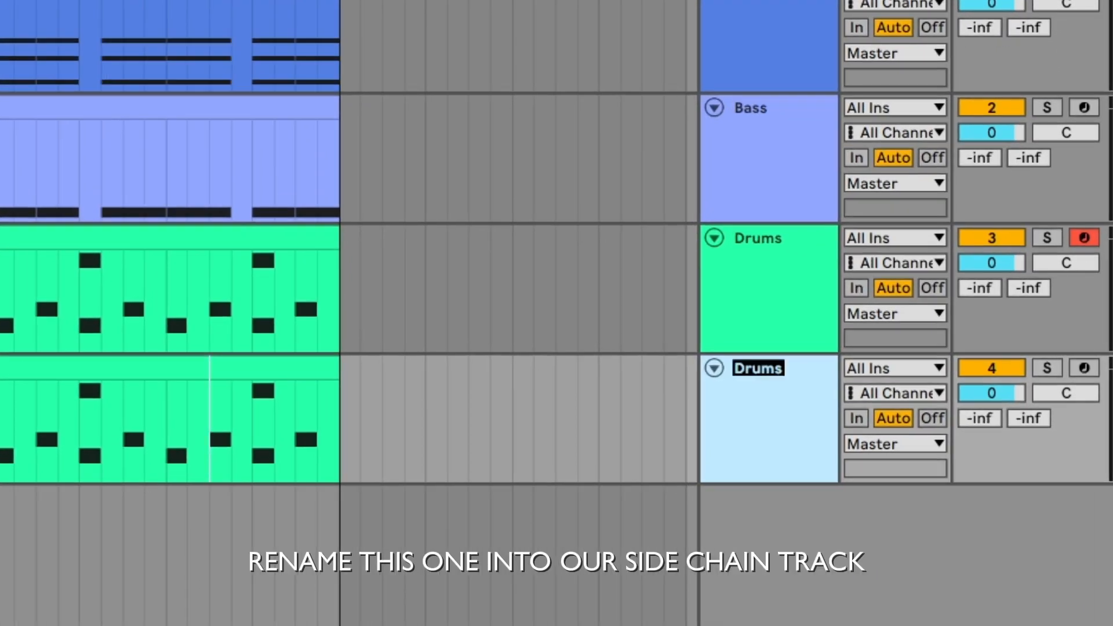
text(Sidechain)
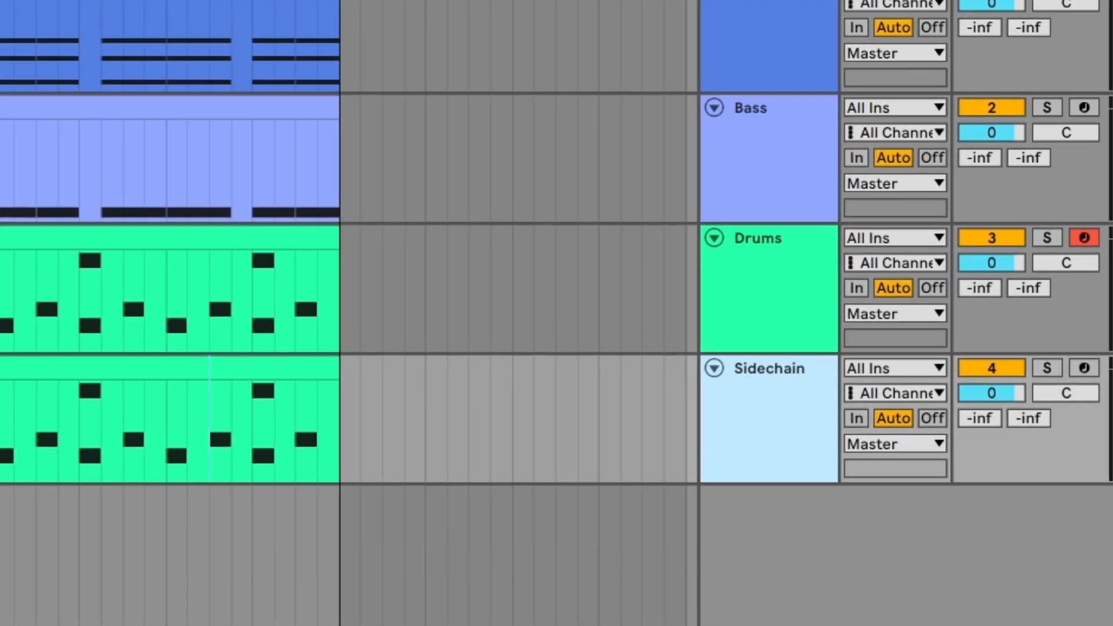
click(513, 429)
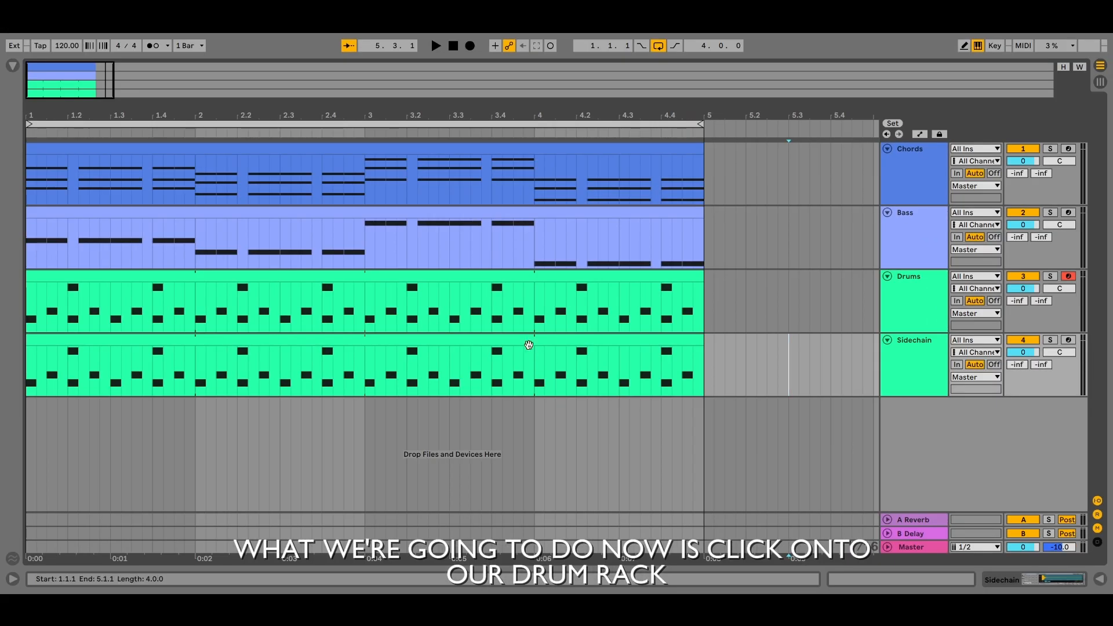
Delete all snare and hi-hat notes from the Sidechain clip, keeping the kicks, and slightly raise the kick velocities.
double_click(527, 342)
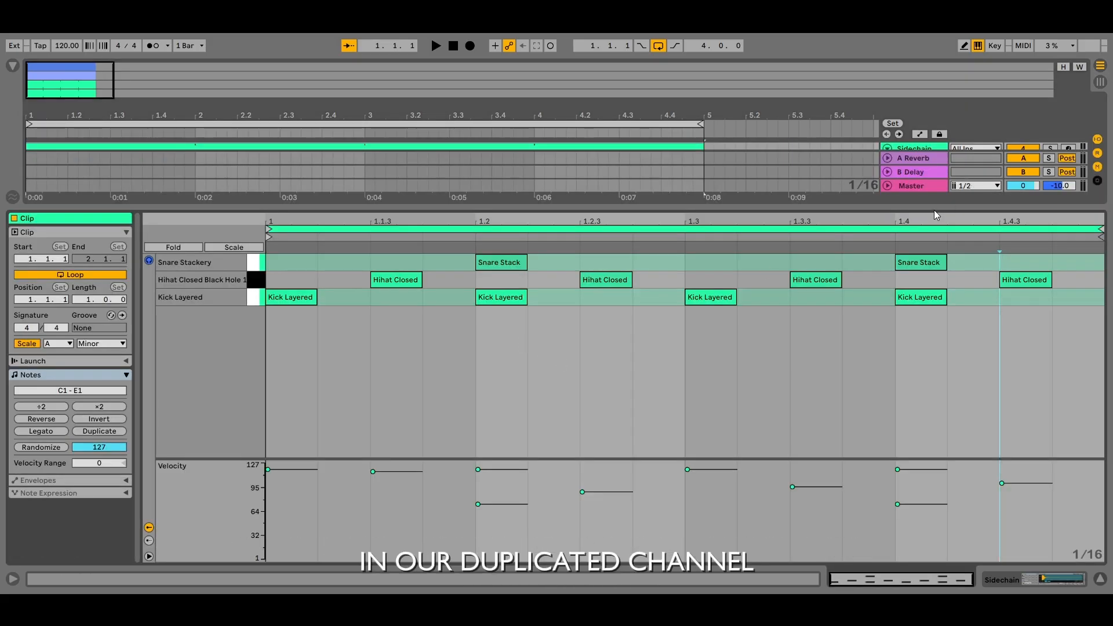
drag(1083, 289, 421, 203)
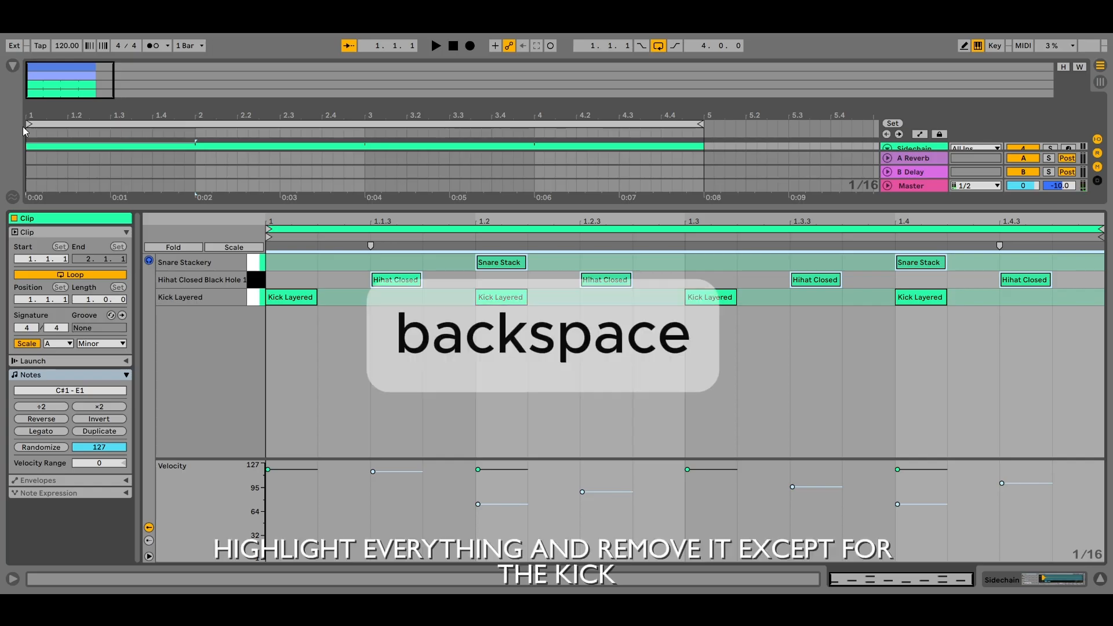
key(BackSpace)
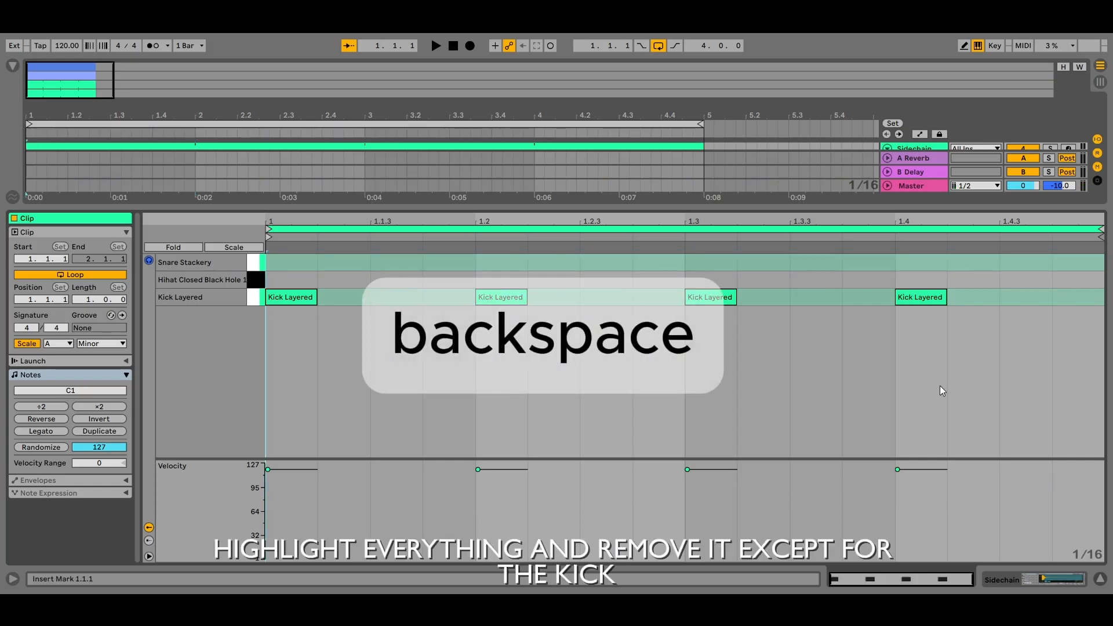
drag(938, 383, 262, 279)
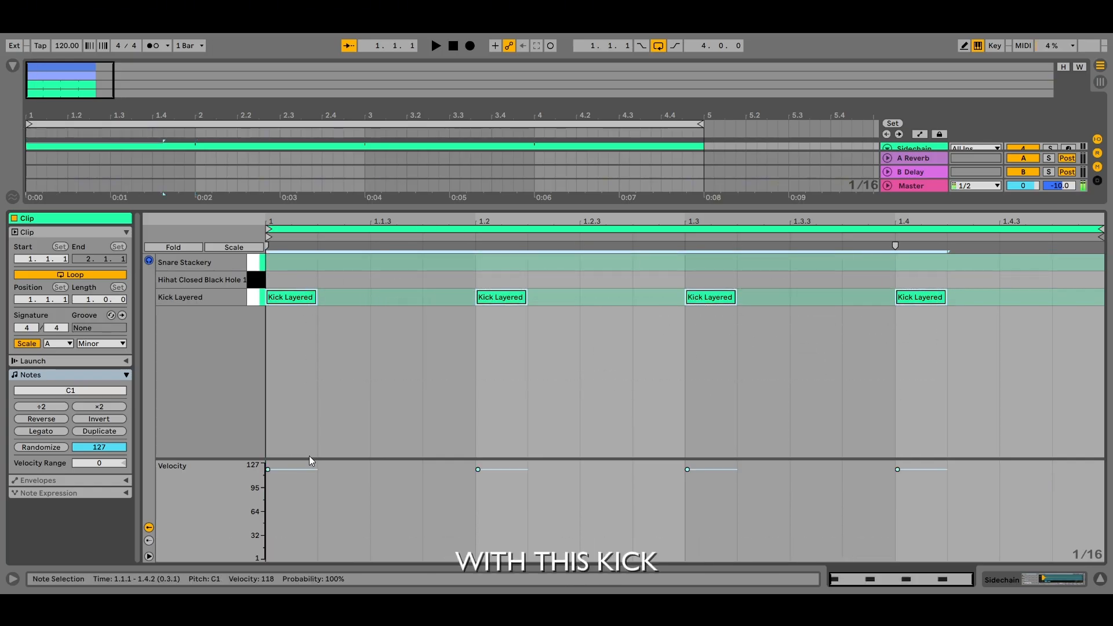
drag(288, 470, 288, 463)
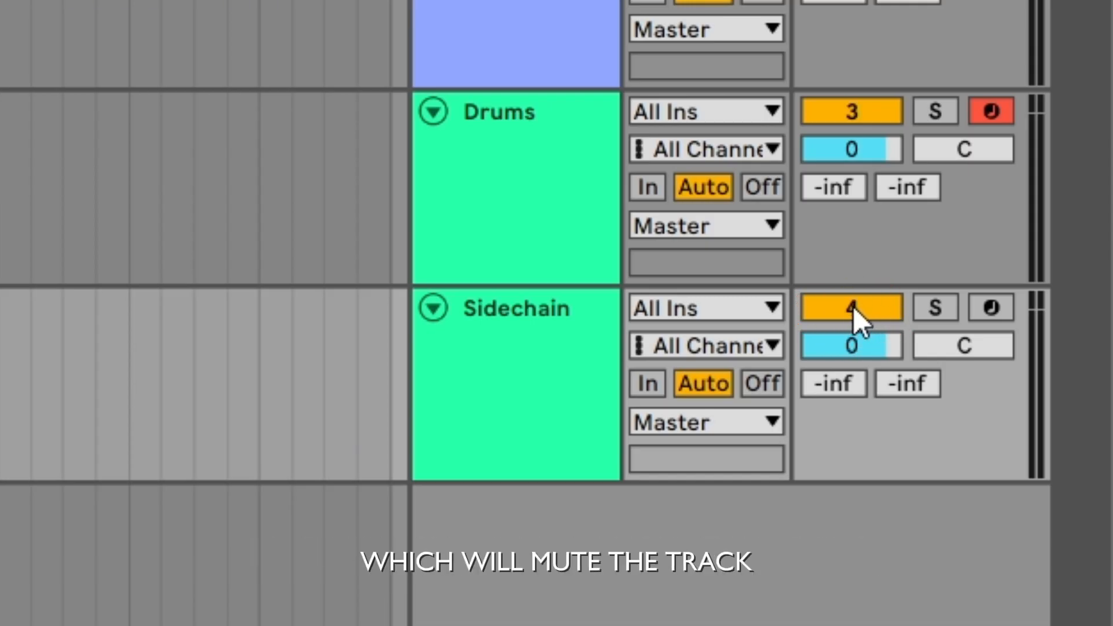
Mute the Sidechain track and colour it white.
right_click(746, 452)
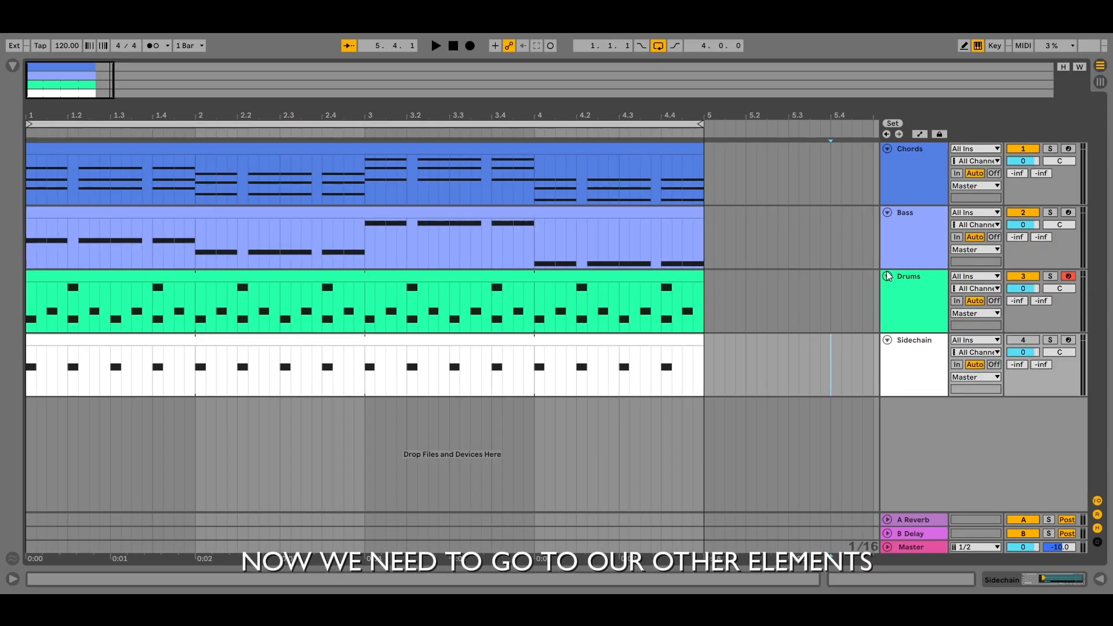
Add another Compressor from the Dynamics audio effects to the end of the Chords track's device chain.
double_click(923, 157)
click(11, 65)
click(50, 157)
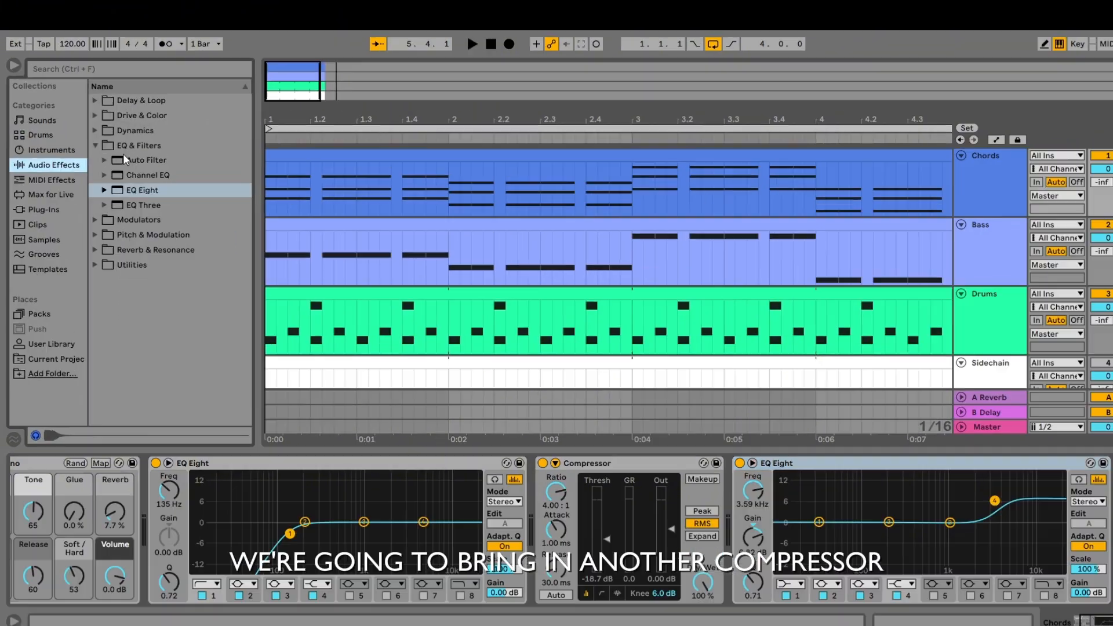
click(95, 146)
click(95, 130)
drag(149, 145, 160, 163)
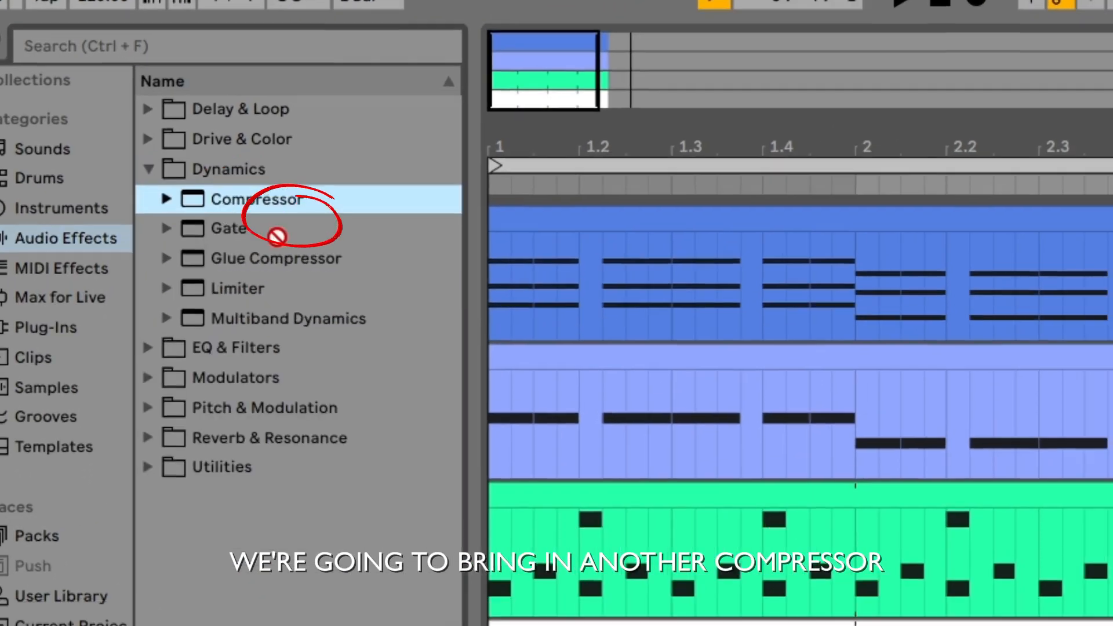
drag(277, 235, 554, 587)
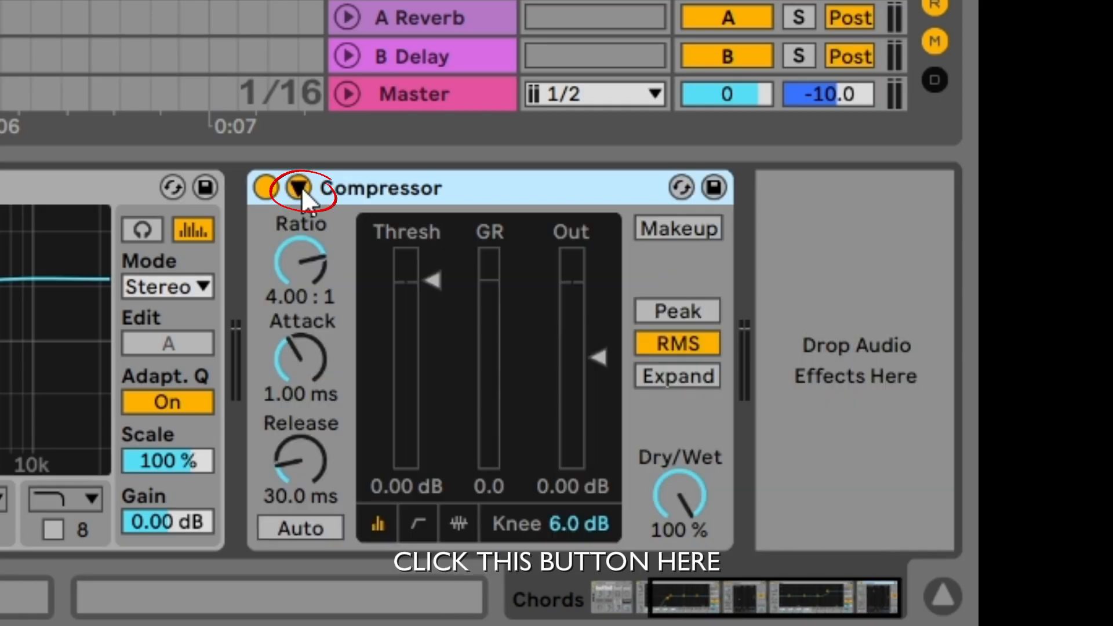
Enable sidechaining on the new Chords compressor and take its audio from the Sidechain track.
click(298, 186)
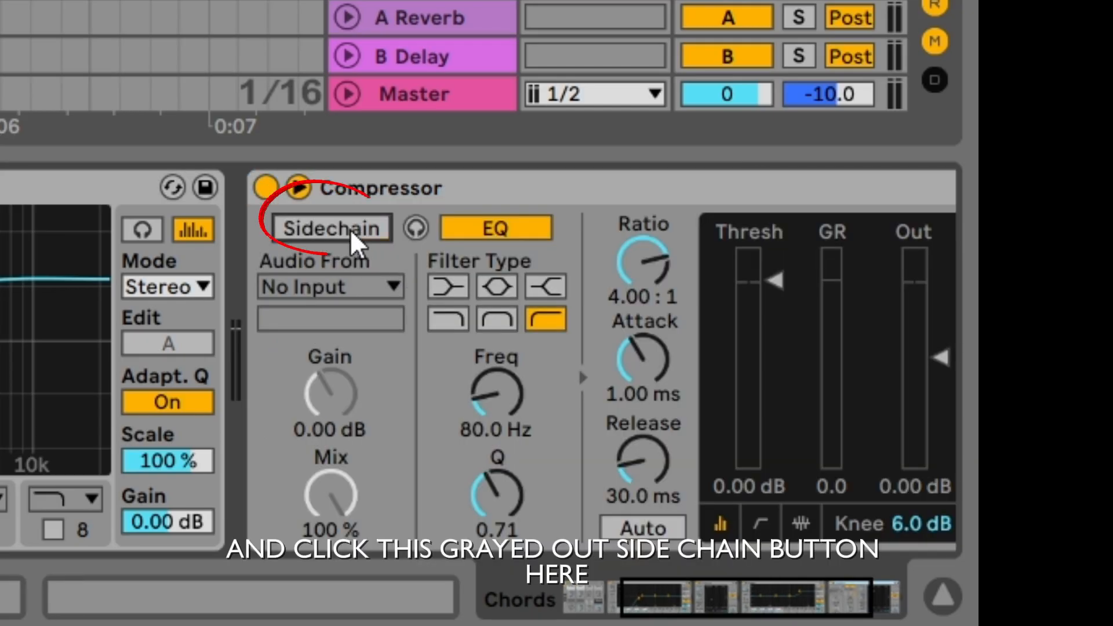
click(350, 228)
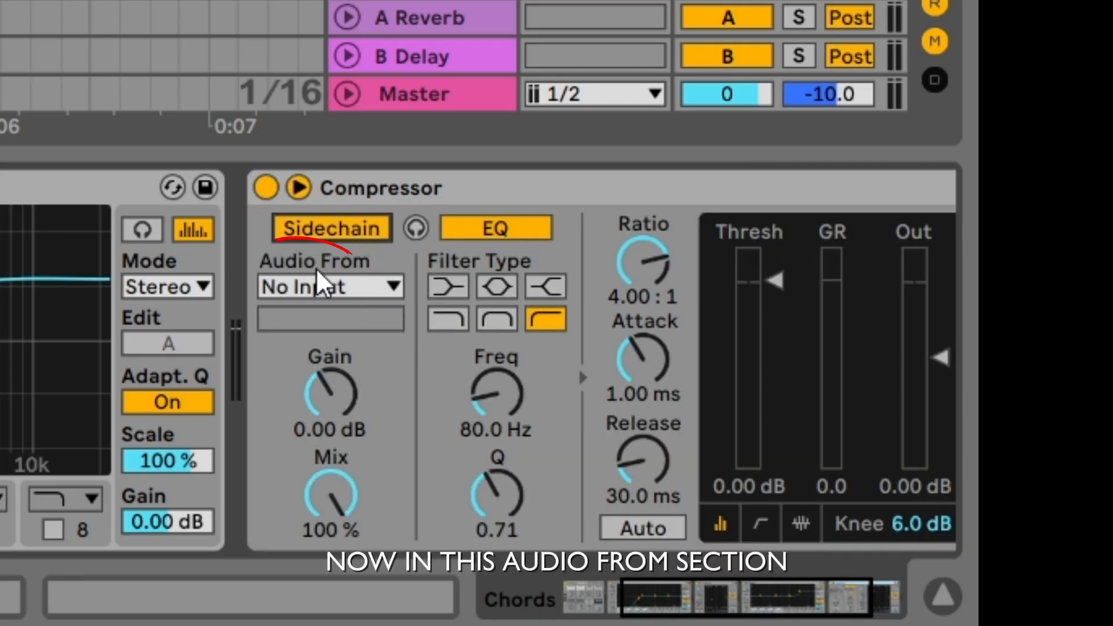
click(330, 284)
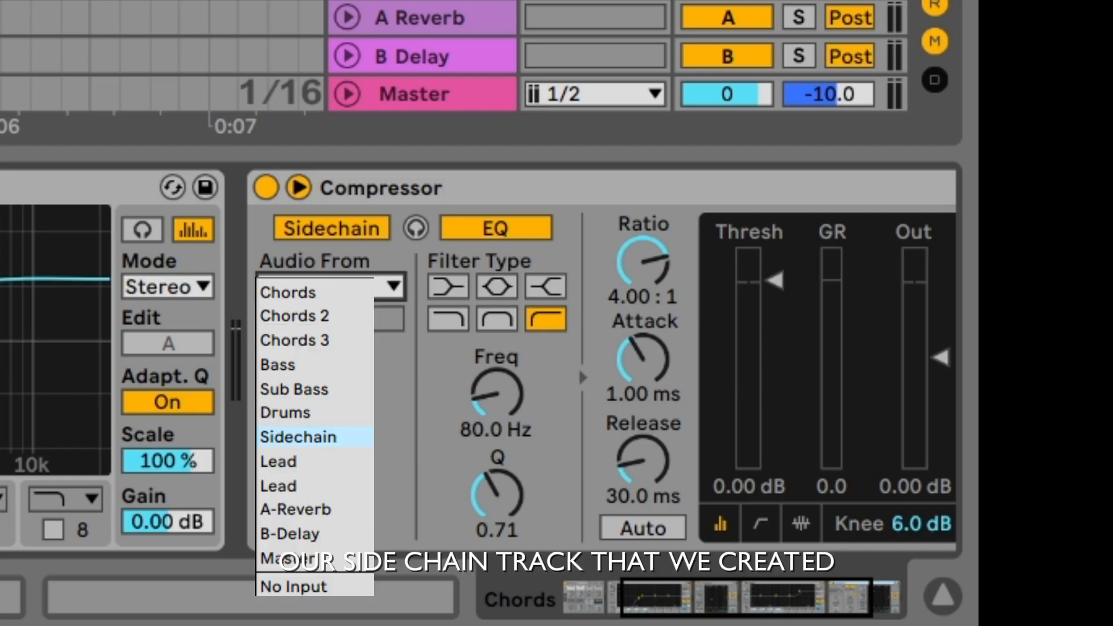
click(298, 437)
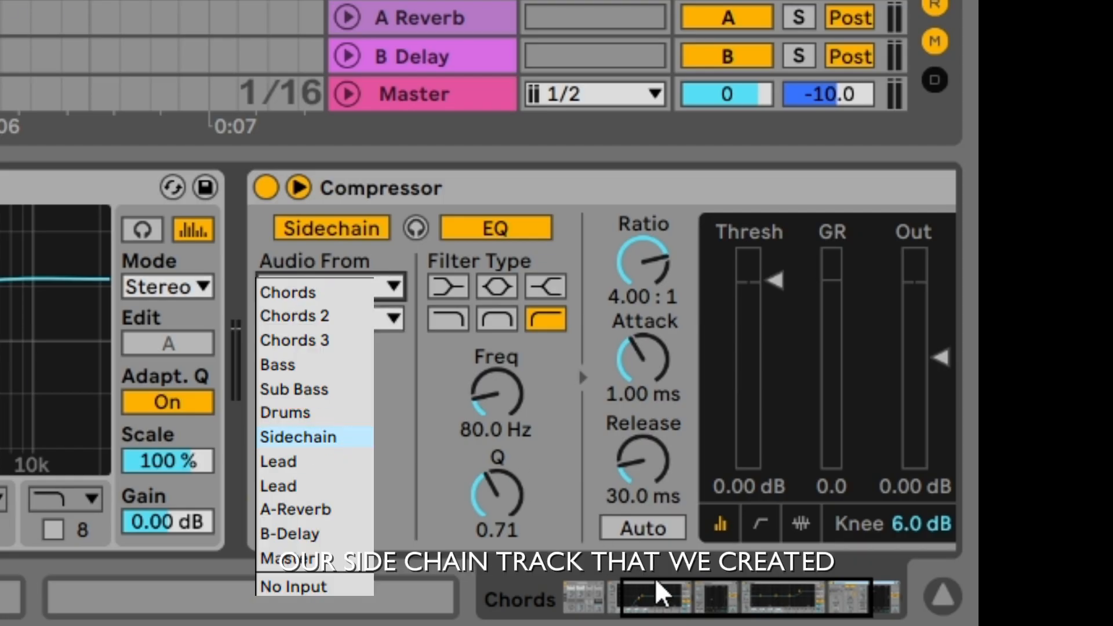
Lower the sidechain compressor's threshold to about -18.2 dB and play the Chords track soloed.
drag(657, 585, 694, 596)
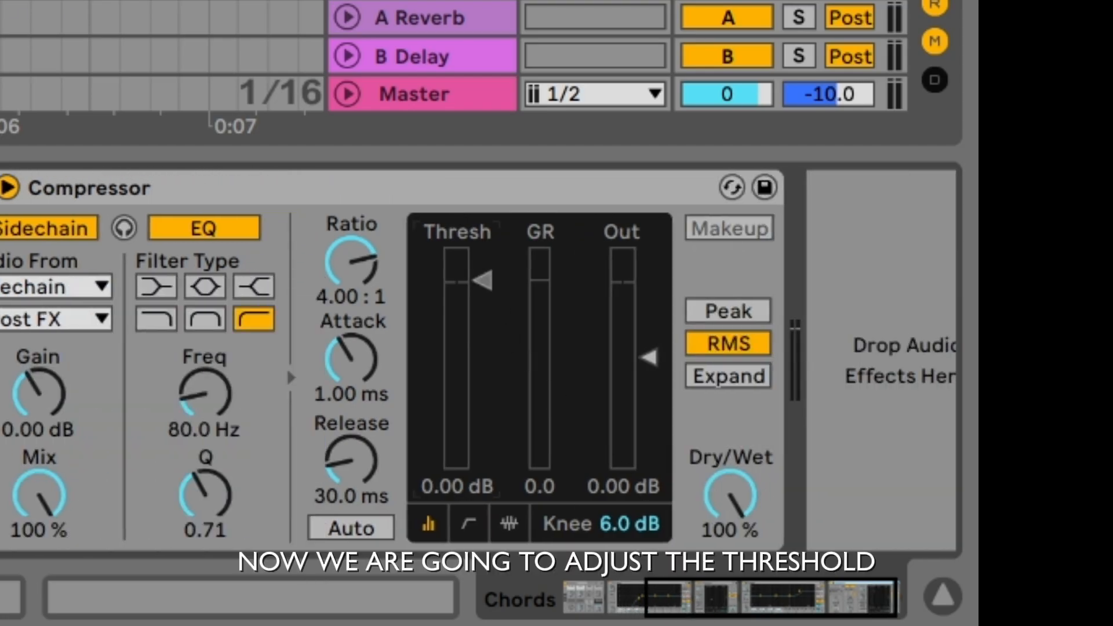
drag(483, 281, 482, 371)
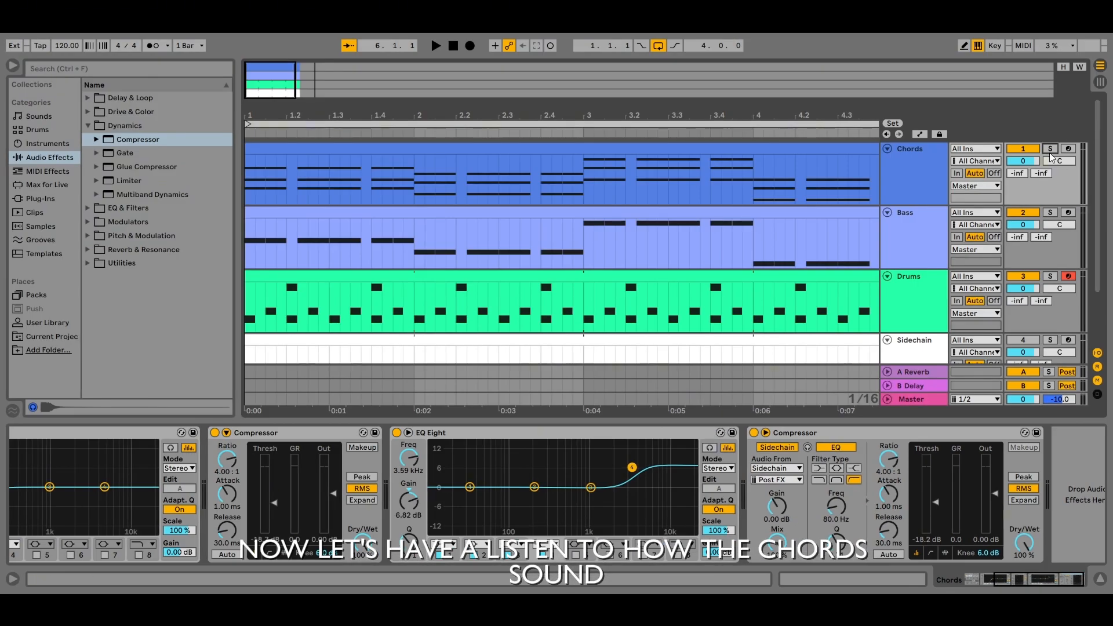
click(1050, 149)
key(space)
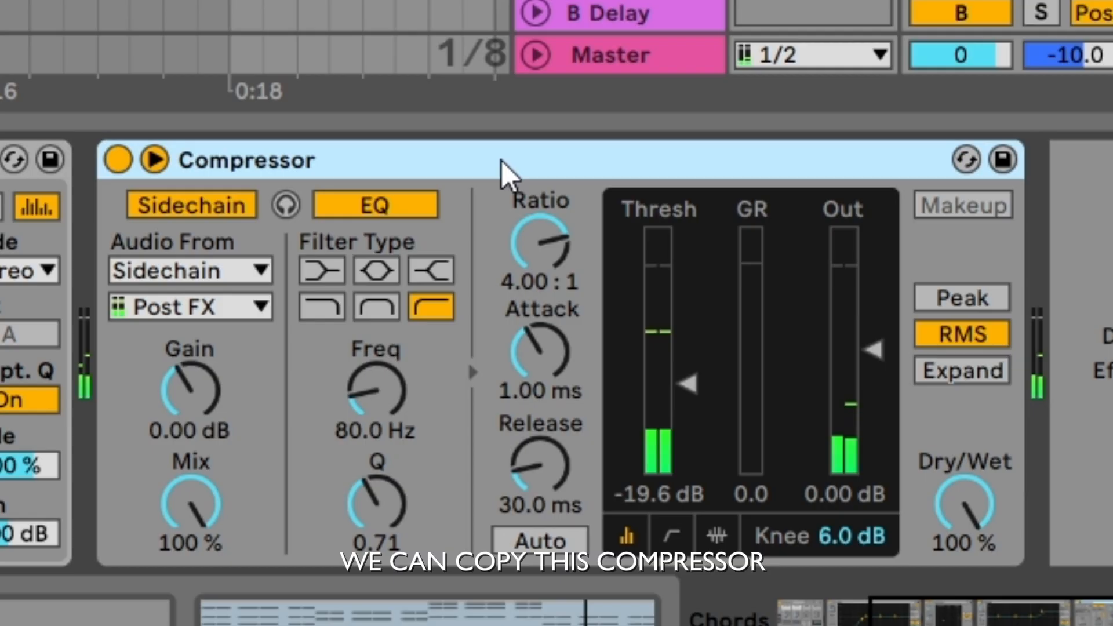
Copy the sidechain compressor from the Chords track to the Bass track and slightly lower its threshold during playback.
key(ctrl+c)
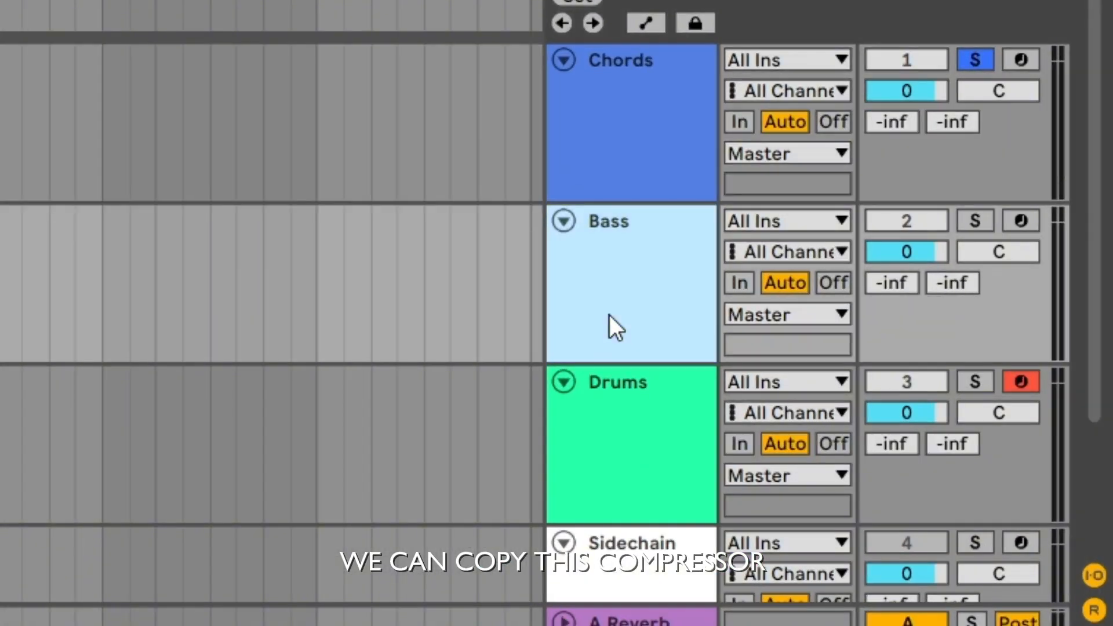
click(610, 315)
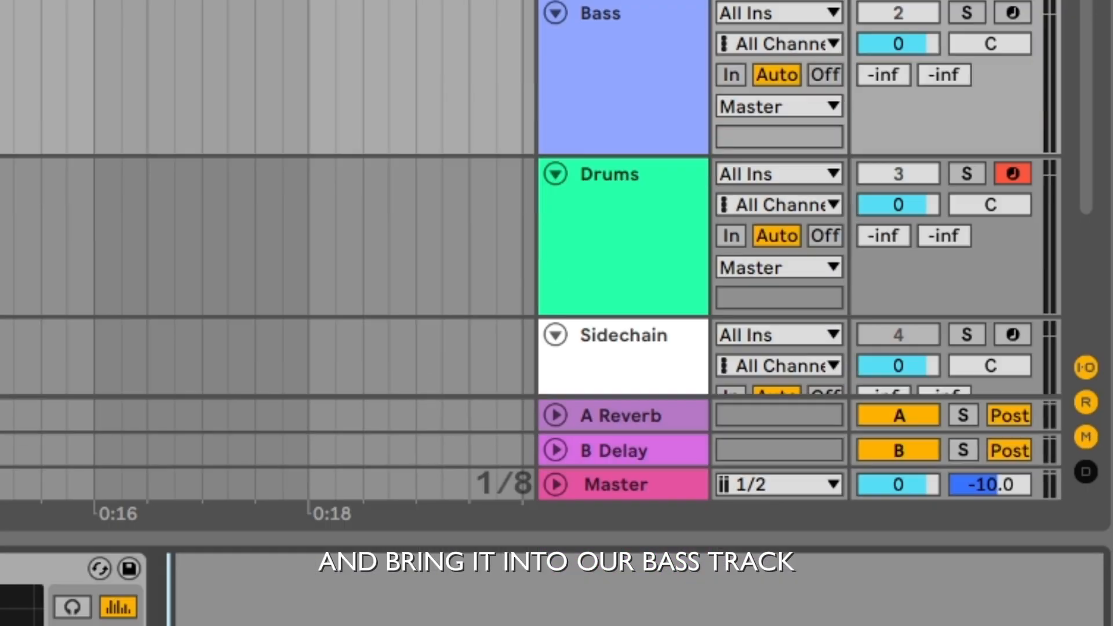
key(ctrl+v)
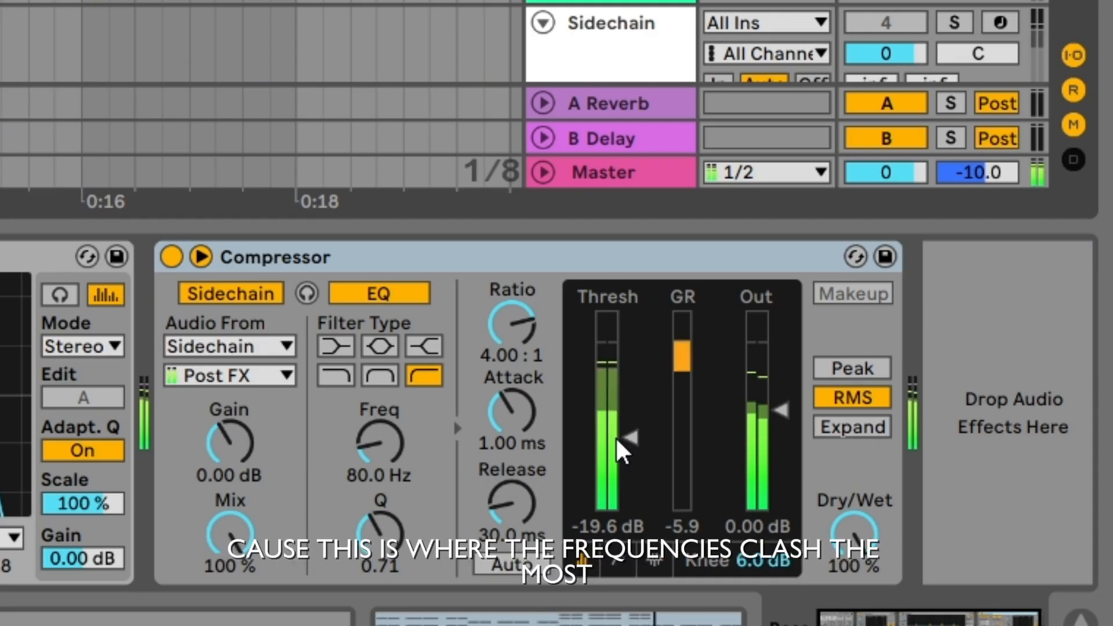
mouse_move(615, 436)
mouse_down()
mouse_move(616, 472)
mouse_move(616, 454)
mouse_up()
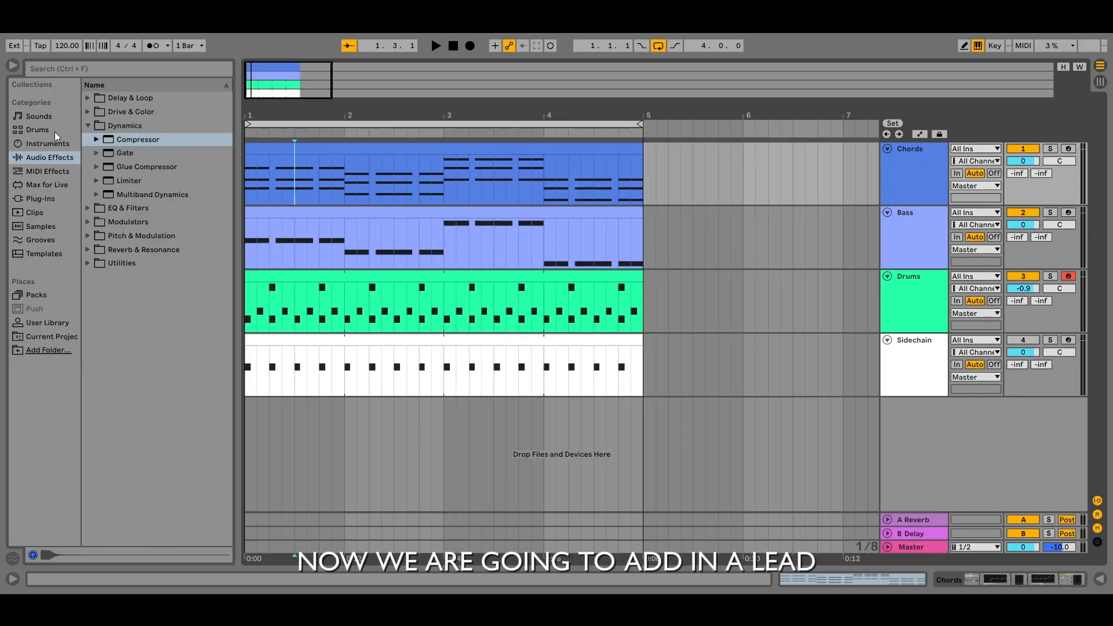
Add Arp Poly Lead from the Synth Lead sounds as a new track and create an empty four-bar MIDI clip on it.
click(47, 117)
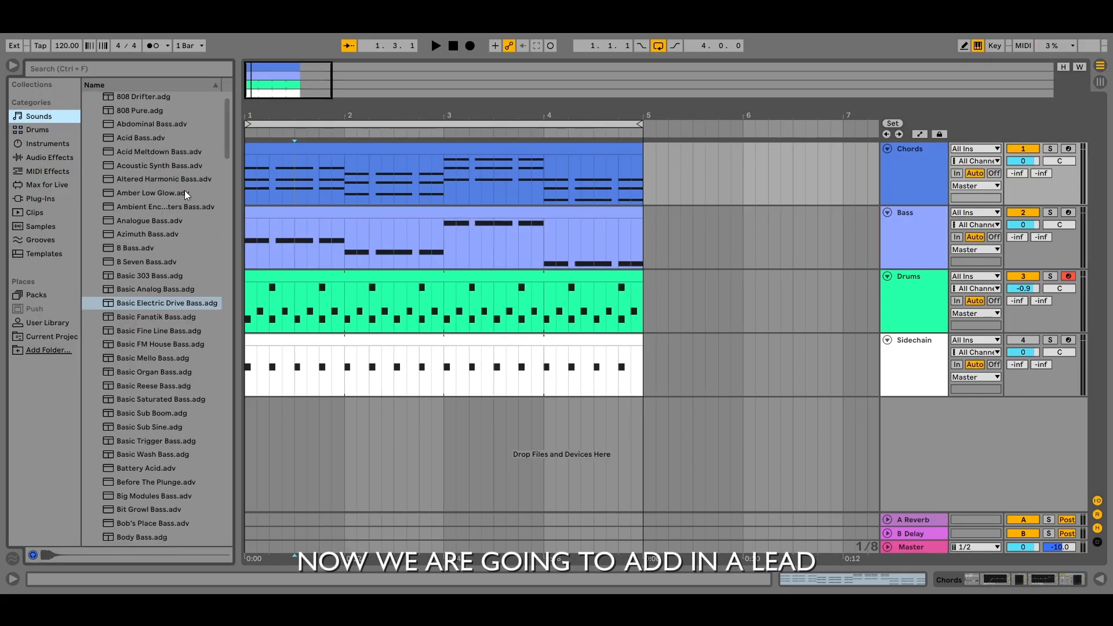
click(90, 111)
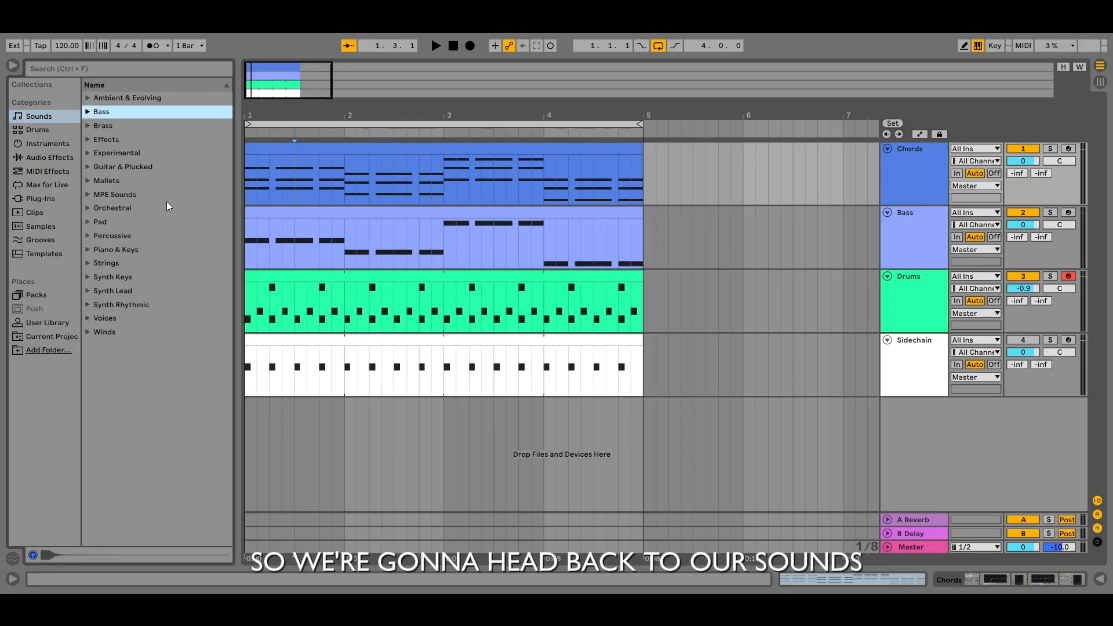
click(141, 292)
click(161, 308)
scroll(161, 308, down, 3)
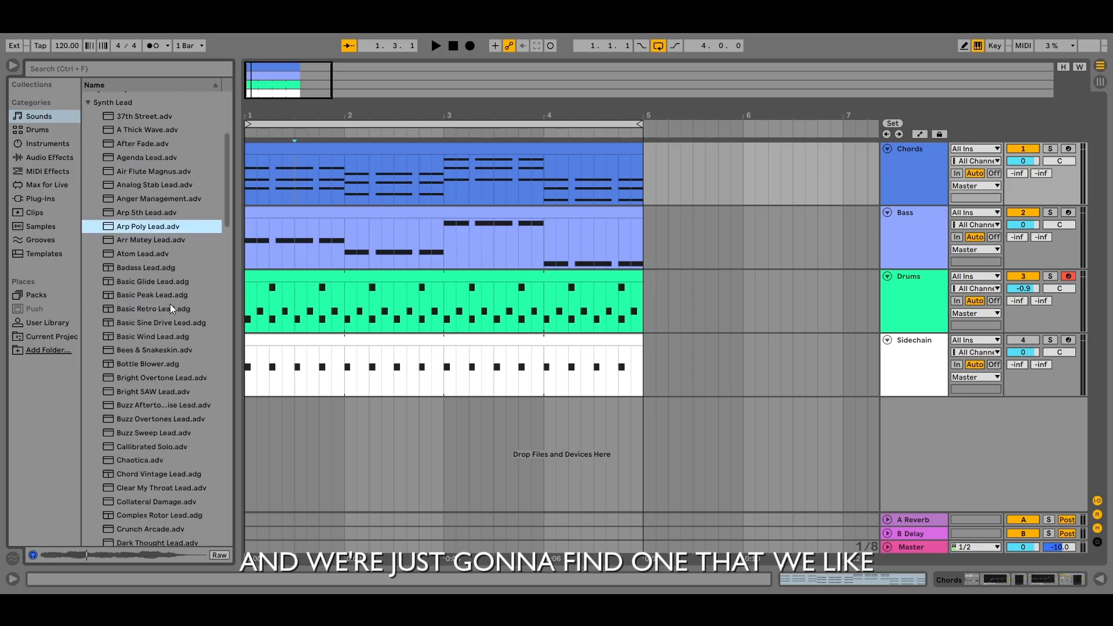
click(169, 301)
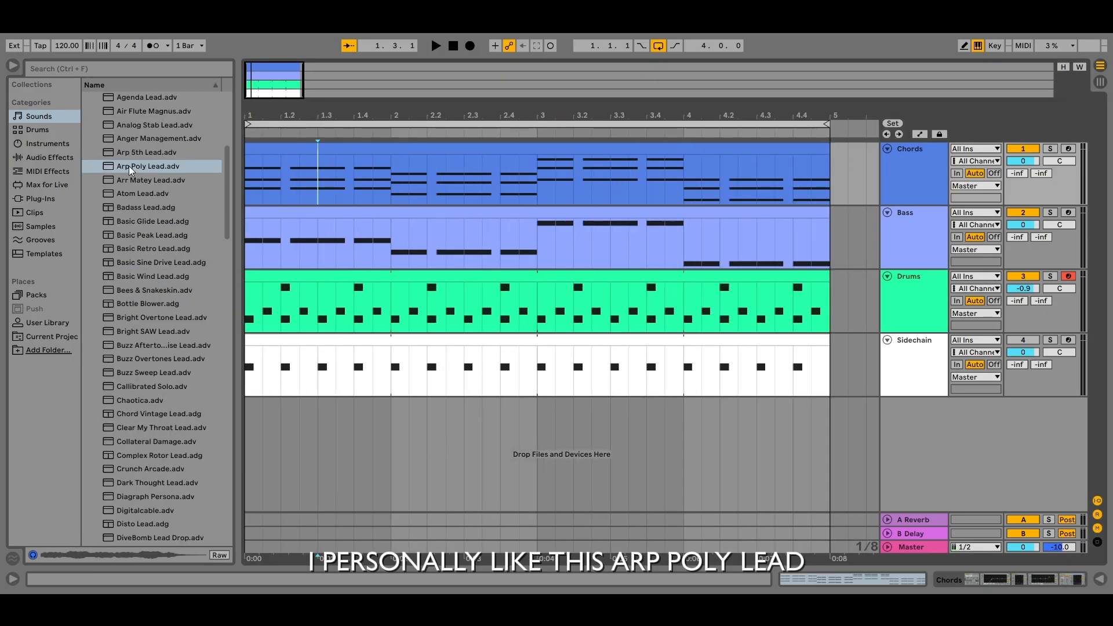
drag(132, 170, 911, 433)
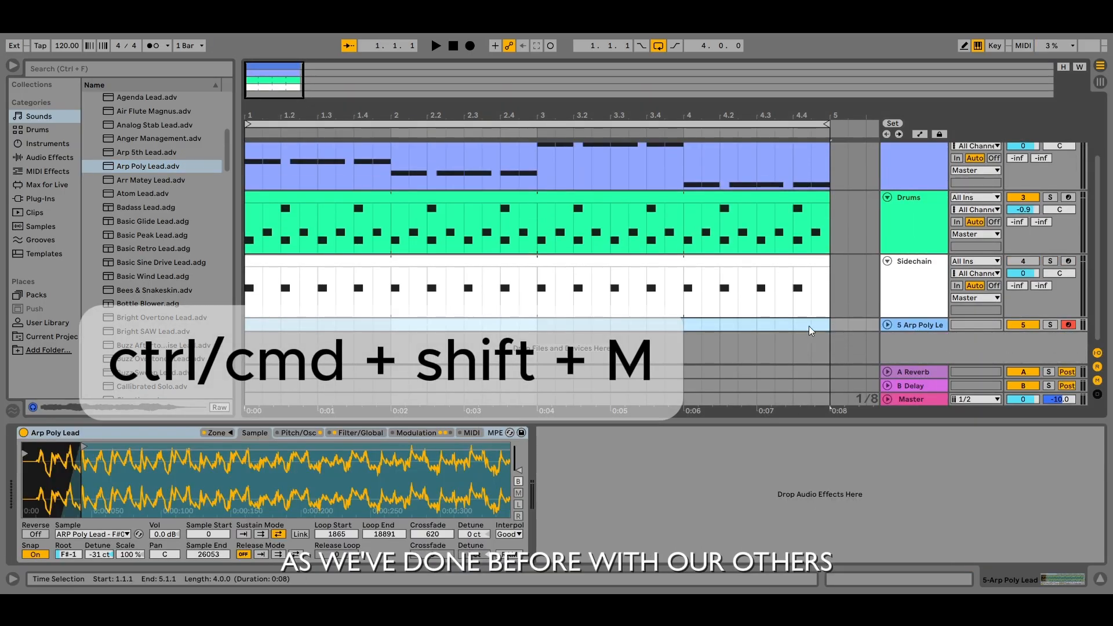
key(ctrl+shift+m)
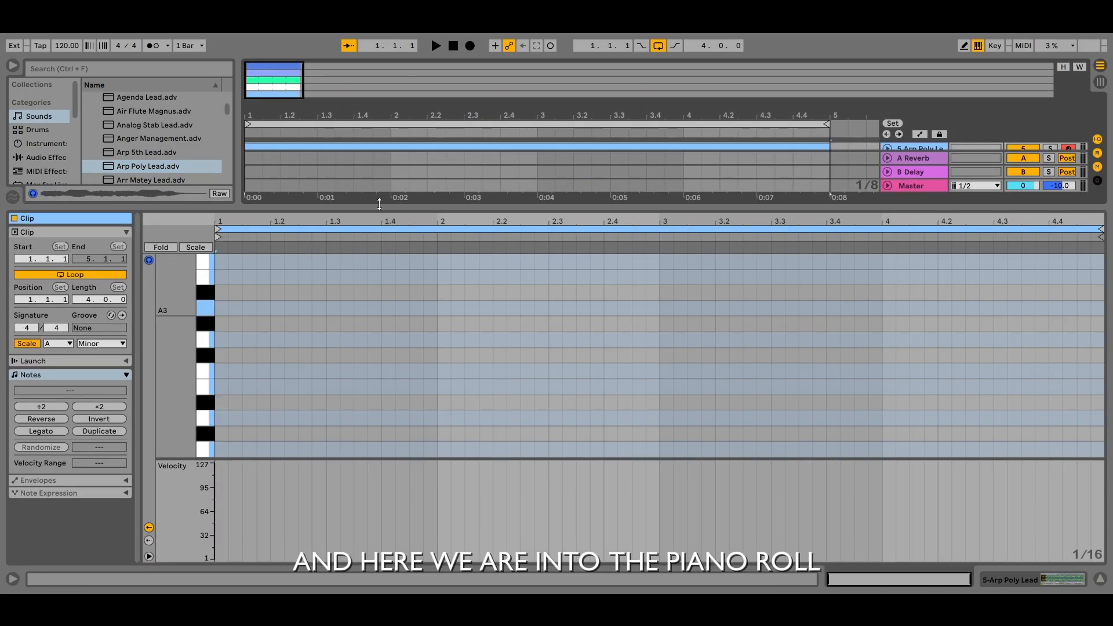
key(ctrl+alt+l)
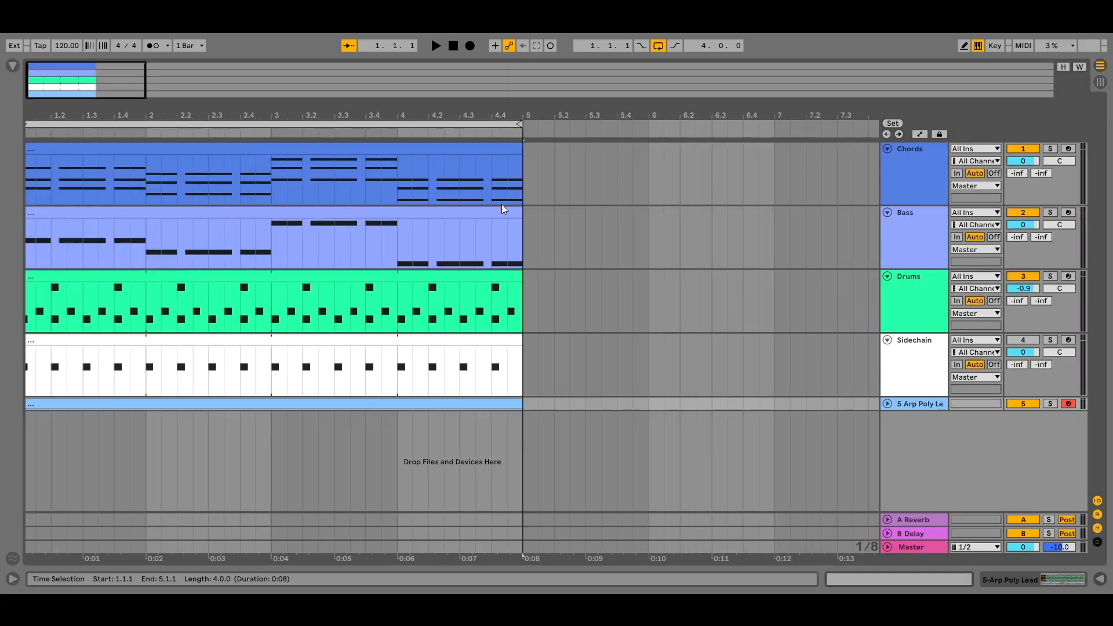
Copy the lowest note of every chord from the Chords clip into the Arp Poly Lead clip and play it back.
click(508, 235)
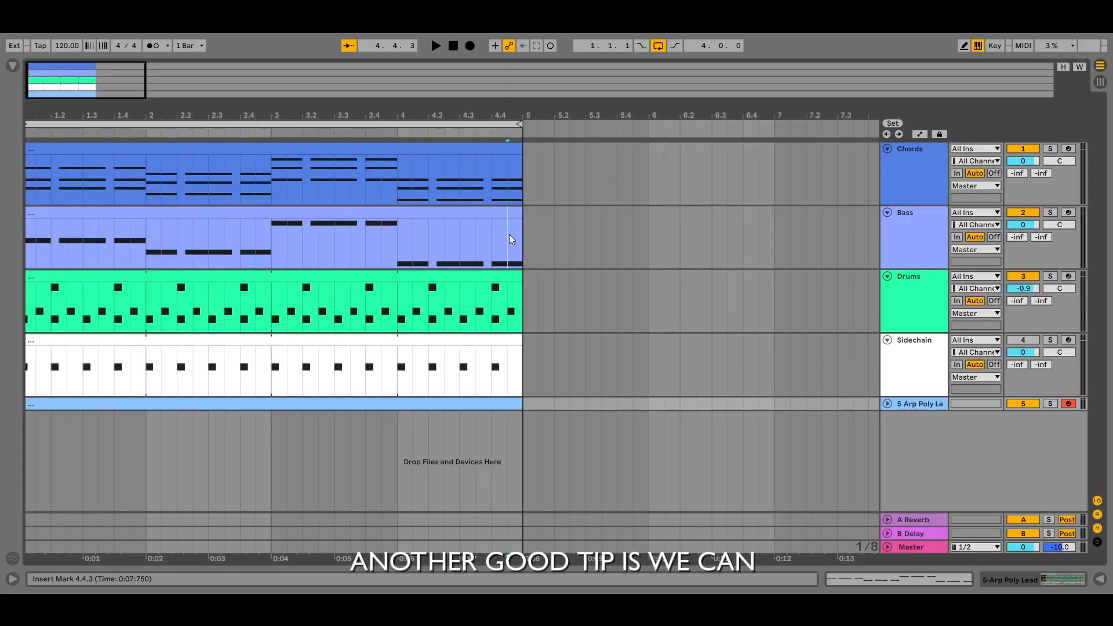
double_click(405, 181)
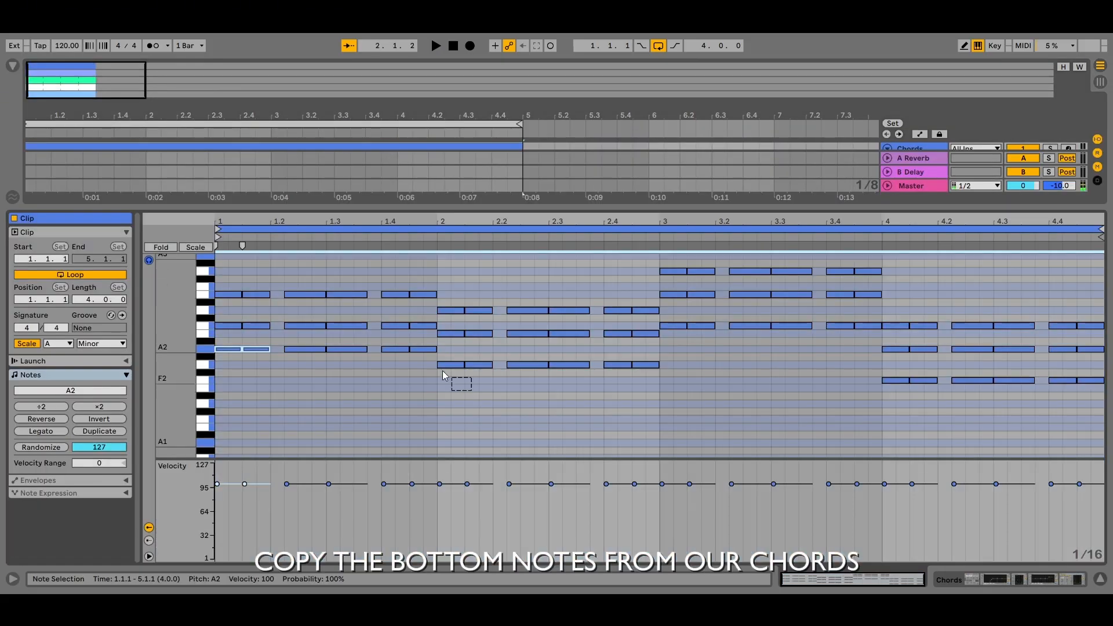
drag(644, 409, 545, 362)
drag(874, 340, 718, 320)
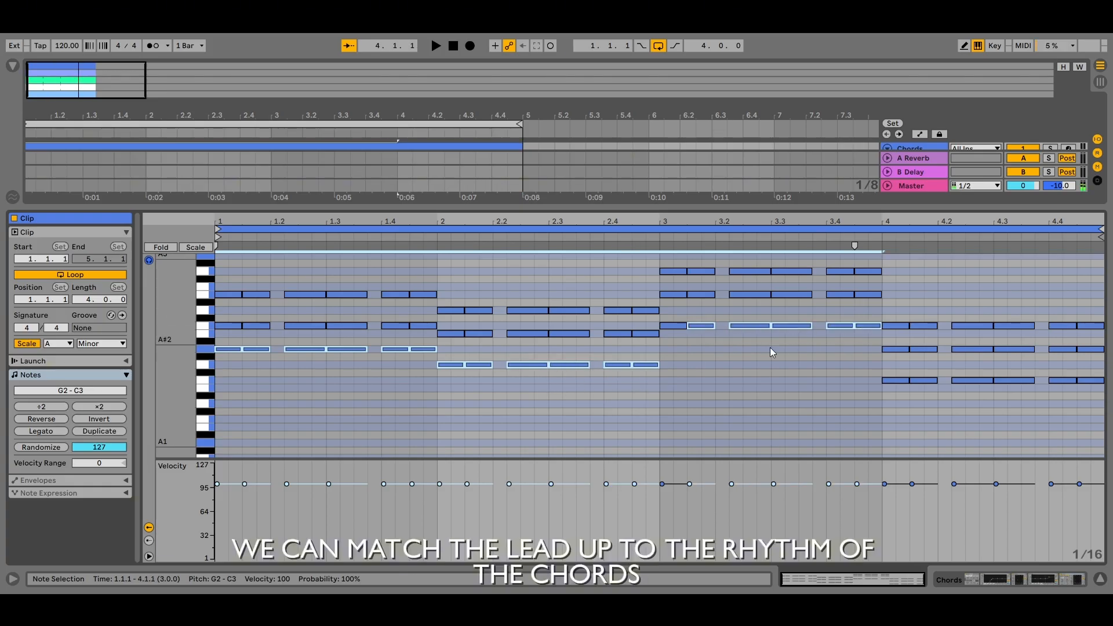
drag(1073, 404, 903, 380)
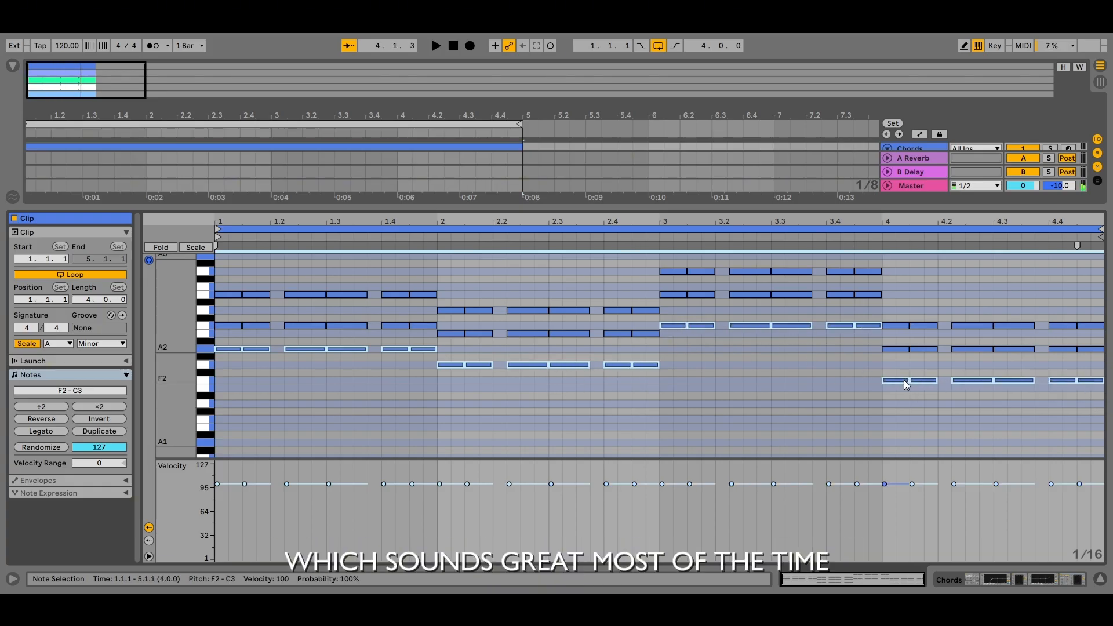
key(ctrl+c)
click(221, 262)
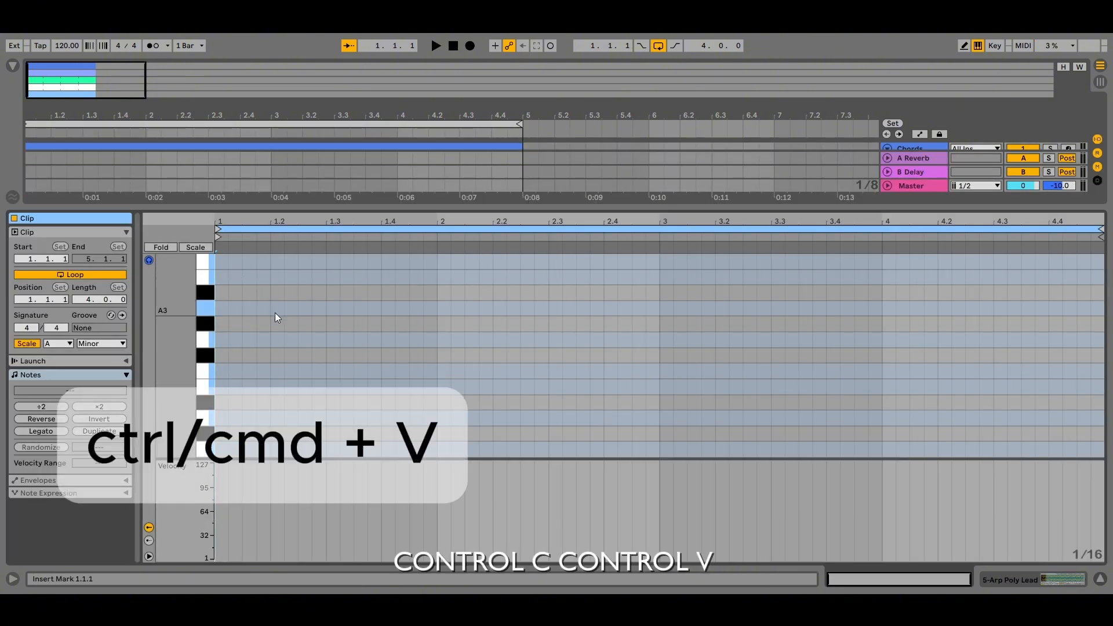
key(ctrl+v)
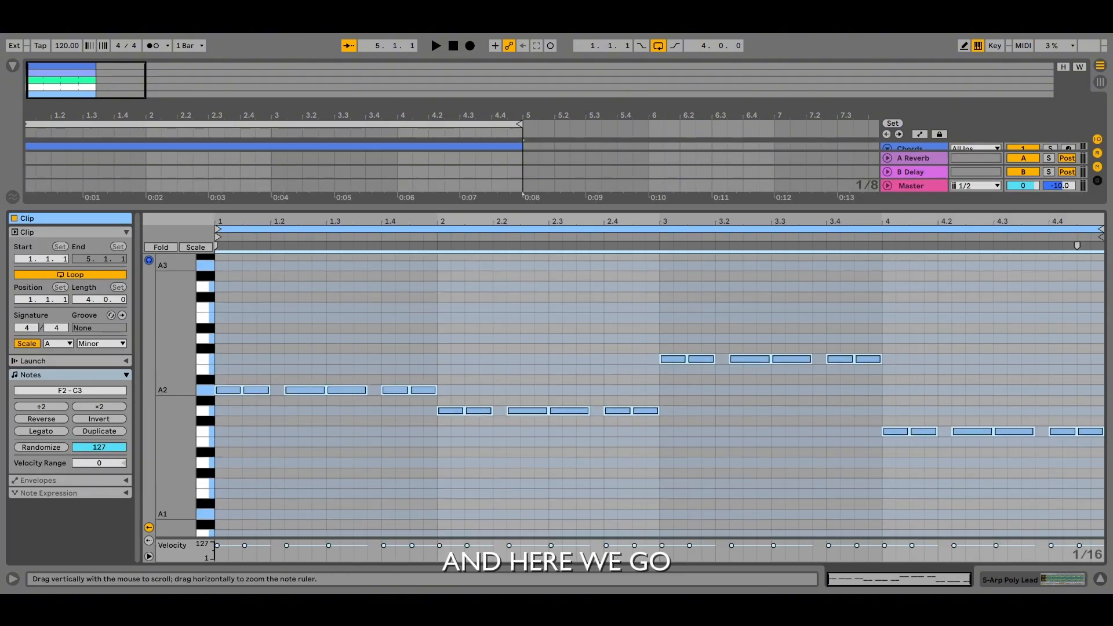
key(space)
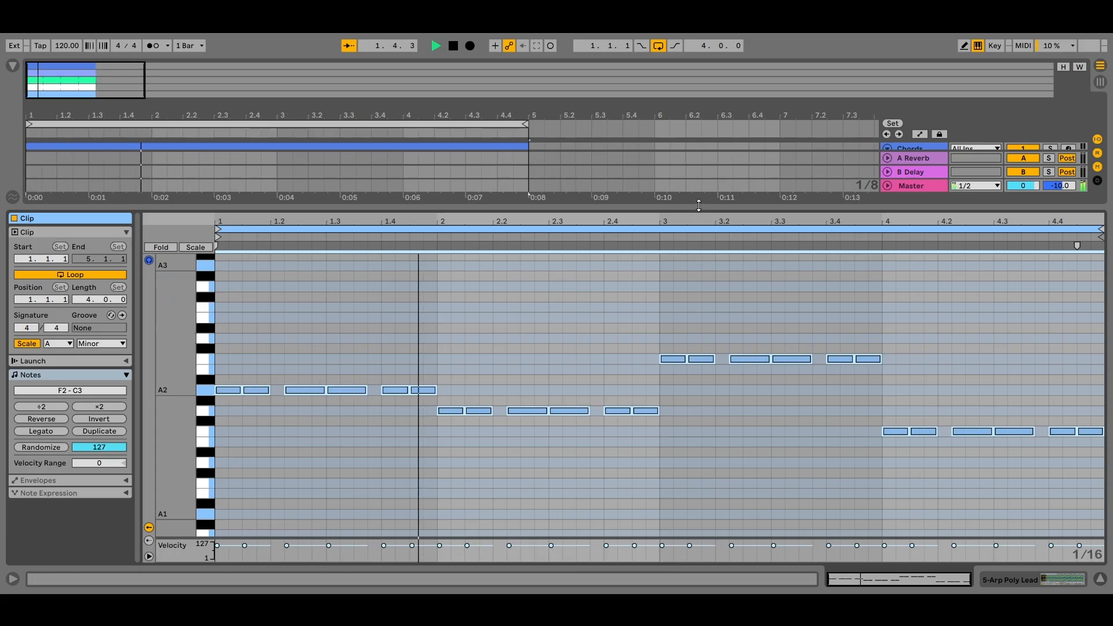
key(ctrl+alt+l)
drag(87, 81, 79, 94)
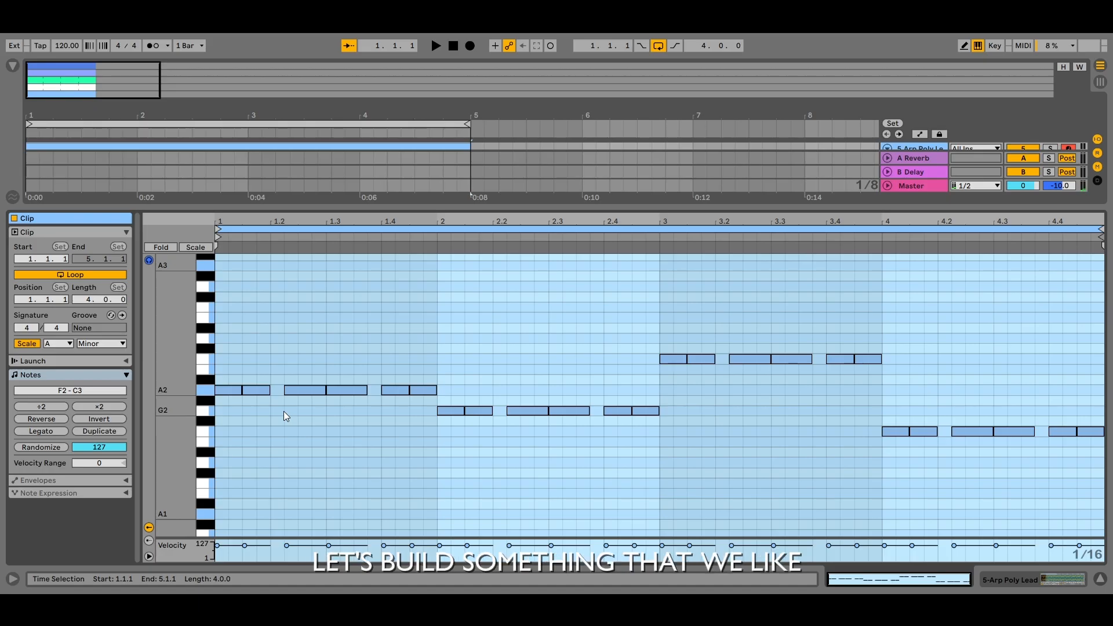
Reshape the lead melody to A2, C3, E2, A2, A2, A2 in bar 1 and E3, B2, E2, A2, A2, A2 in bar 2.
drag(255, 390, 258, 358)
drag(304, 390, 304, 442)
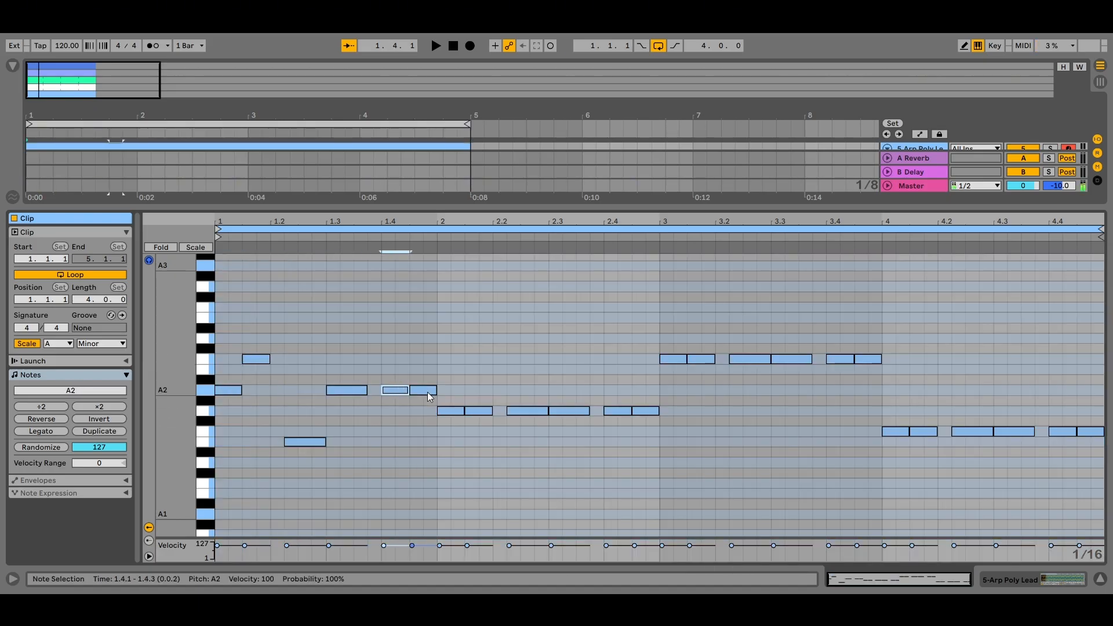
drag(451, 411, 451, 317)
drag(479, 411, 484, 371)
drag(528, 411, 527, 441)
drag(569, 411, 562, 356)
drag(617, 411, 568, 390)
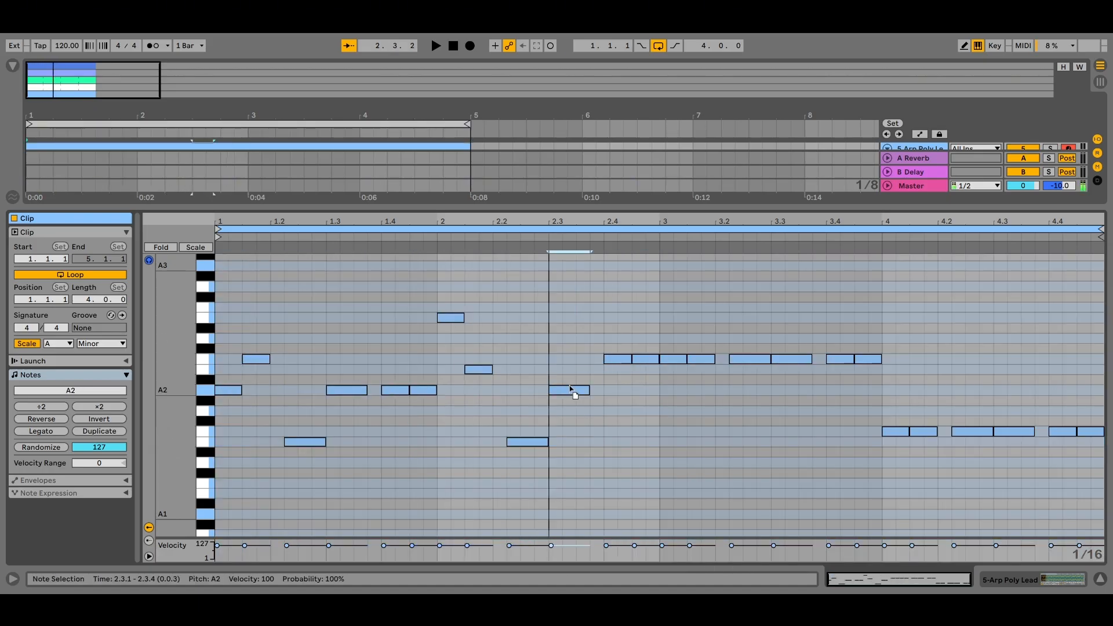
drag(618, 359, 617, 390)
Change the lead's bar 3 notes to E3, G3 and G2, followed by three E3 notes.
drag(672, 359, 701, 286)
drag(750, 359, 750, 411)
drag(792, 359, 792, 318)
drag(840, 359, 840, 318)
drag(868, 359, 867, 317)
Change the lead's bar 4 notes to A3, G3 and G2 followed by three C3 notes, and play the melody.
drag(896, 431, 895, 265)
drag(923, 431, 922, 293)
drag(972, 433, 1013, 361)
drag(1062, 434, 1062, 361)
drag(1090, 434, 1090, 361)
click(1053, 324)
key(space)
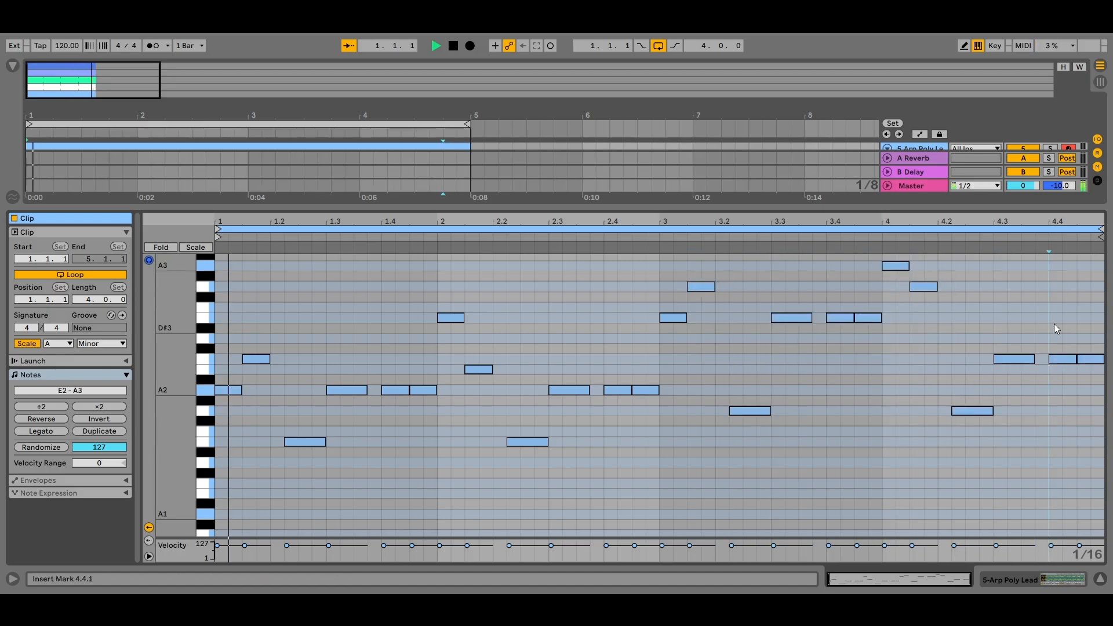
scroll(1049, 381, up, 1)
click(1102, 299)
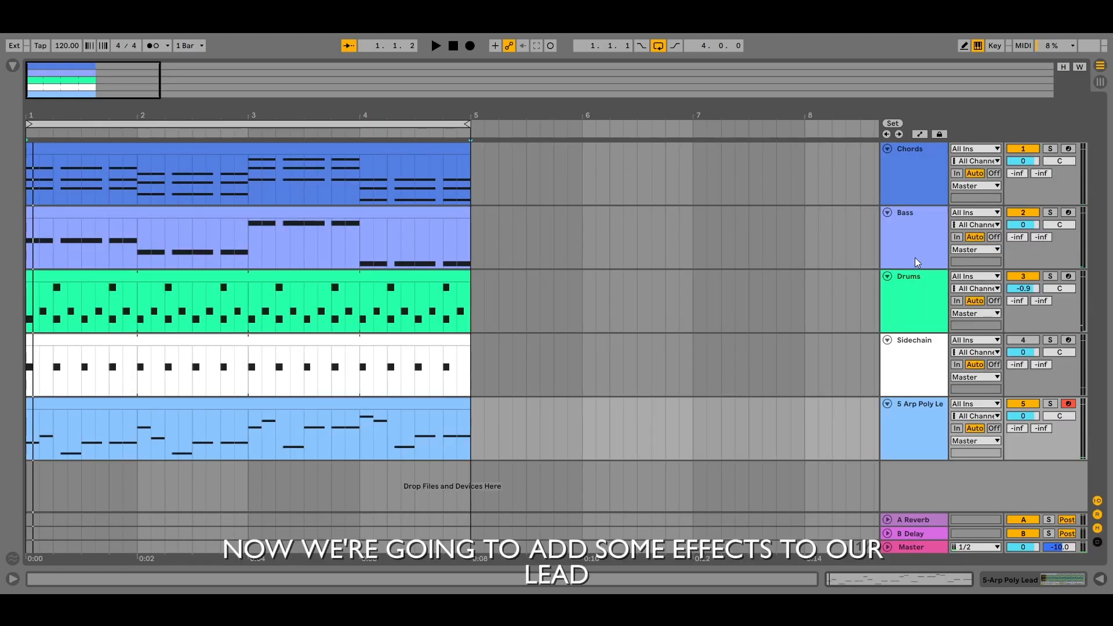
Copy the first EQ Eight and the Compressor after it from the Chords track to the Arp Poly Lead track.
click(915, 235)
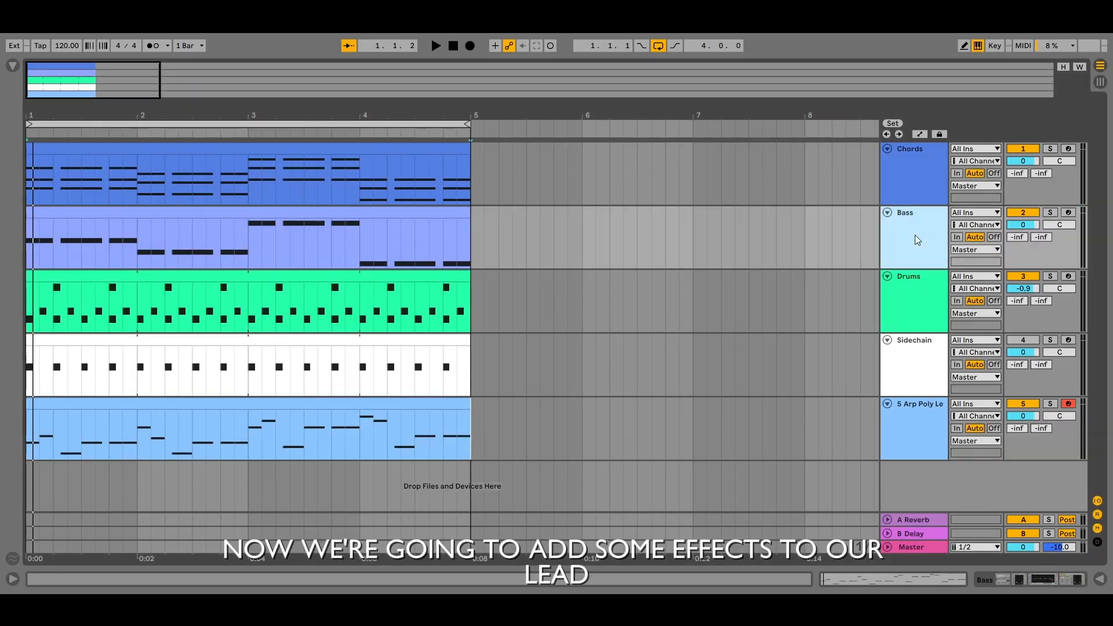
double_click(910, 183)
scroll(798, 438, left, 5)
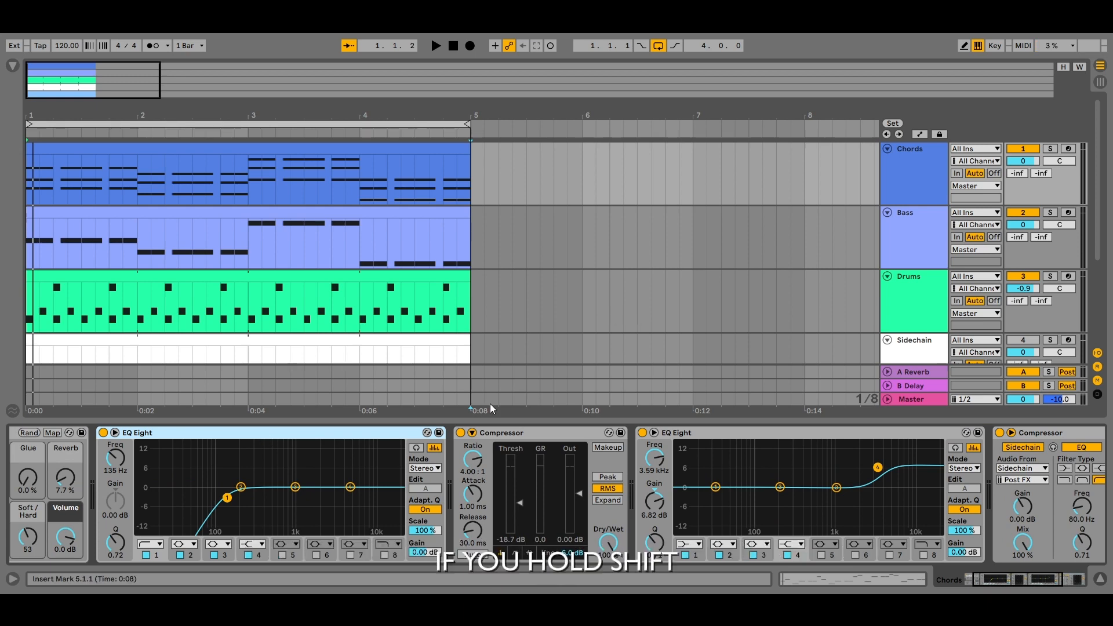
shift+click(512, 432)
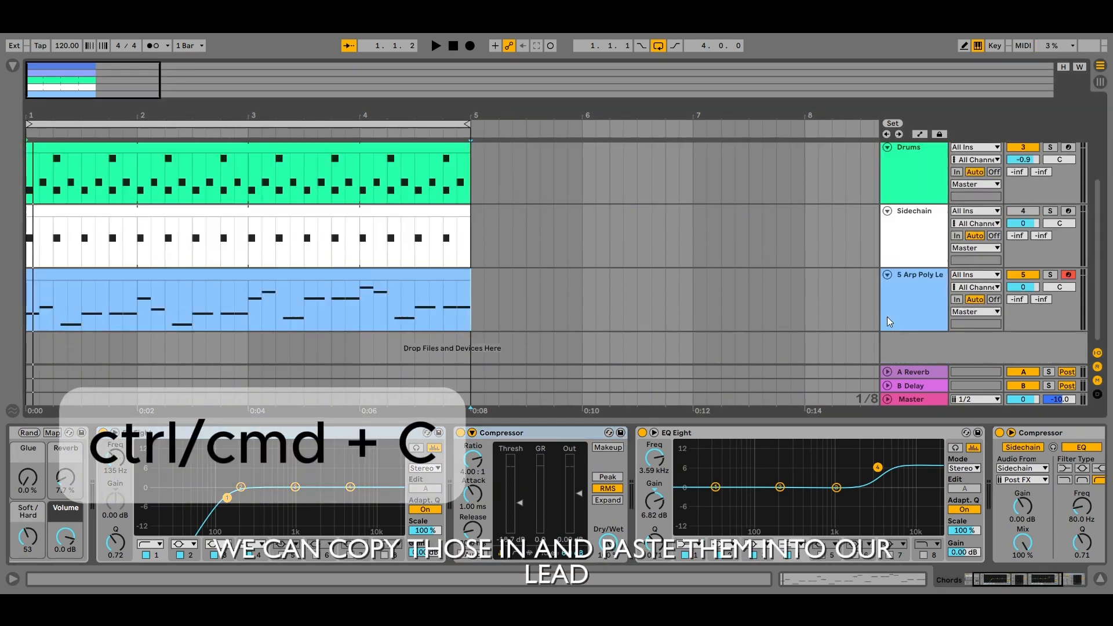
click(911, 312)
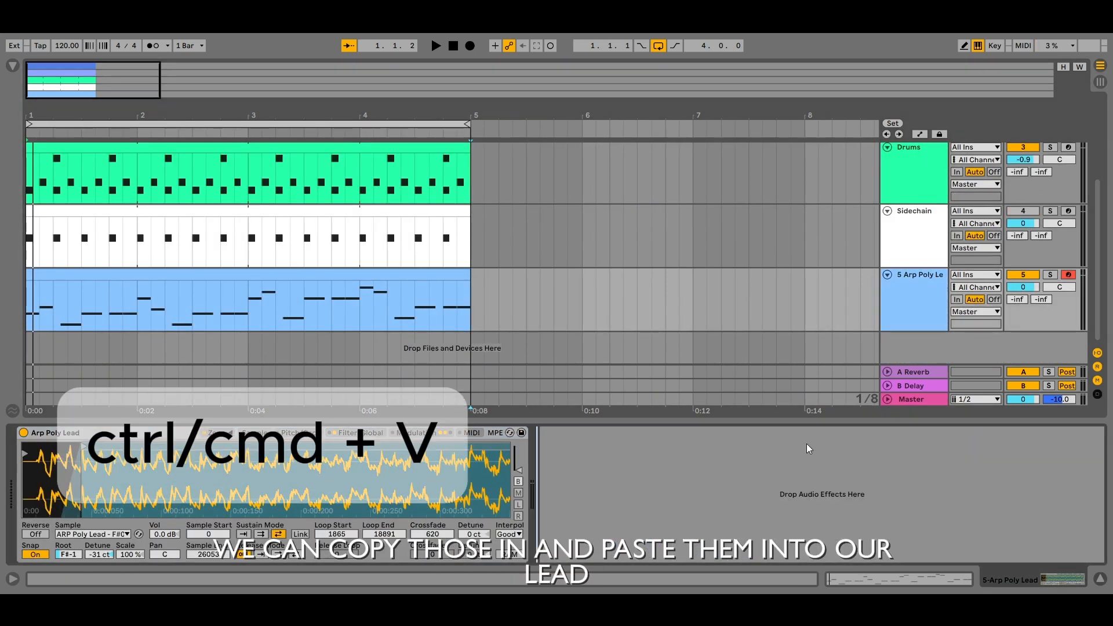
key(ctrl+v)
Copy the sidechain compressor from the Chords track to the end of the Arp Poly Lead device chain and play the result.
scroll(913, 277, up, 5)
click(920, 187)
scroll(838, 467, right, 5)
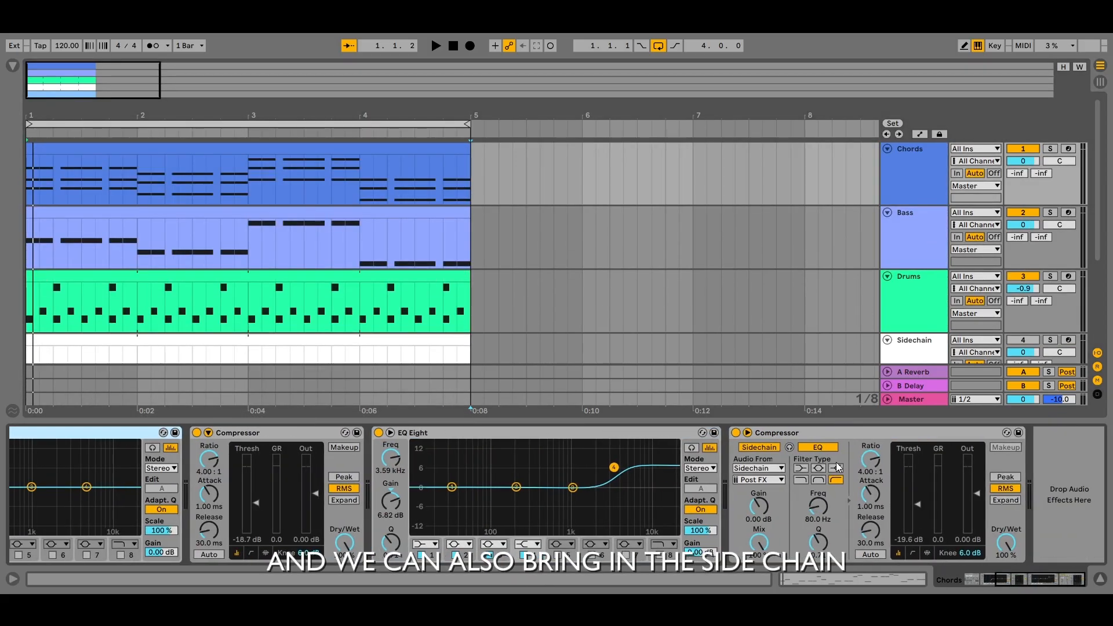
click(825, 434)
key(ctrl+c)
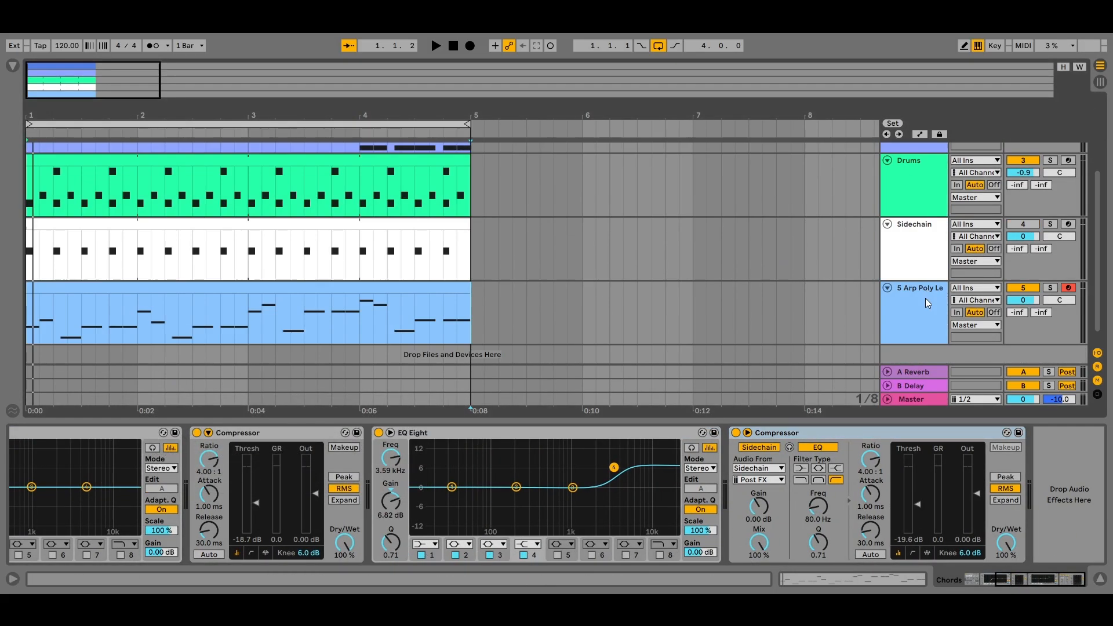
drag(1023, 579, 1037, 579)
click(1083, 504)
key(ctrl+v)
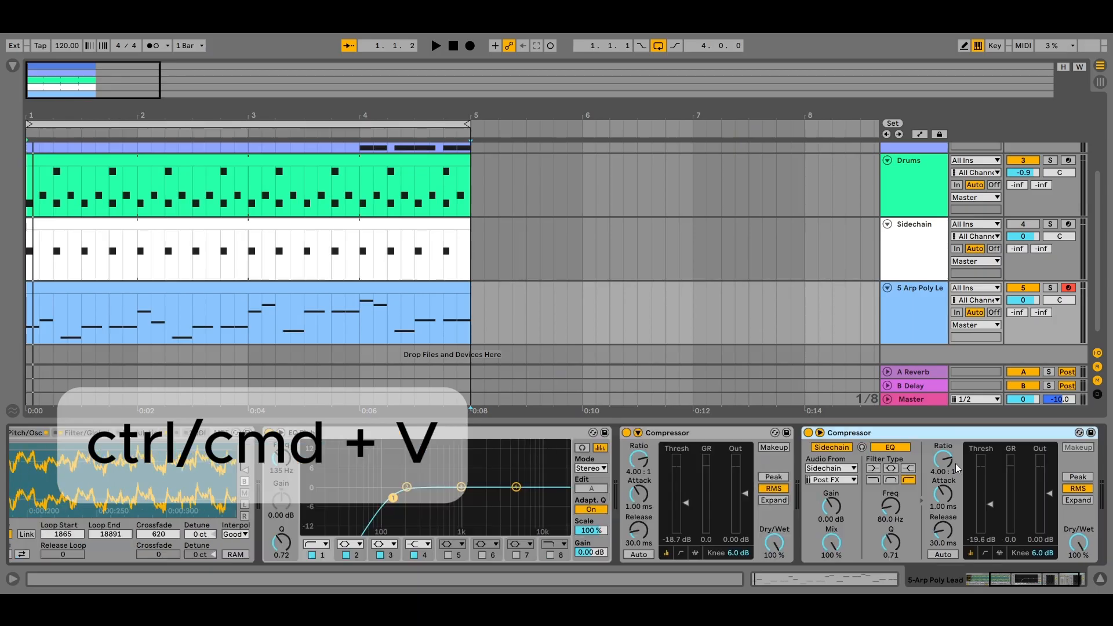
key(space)
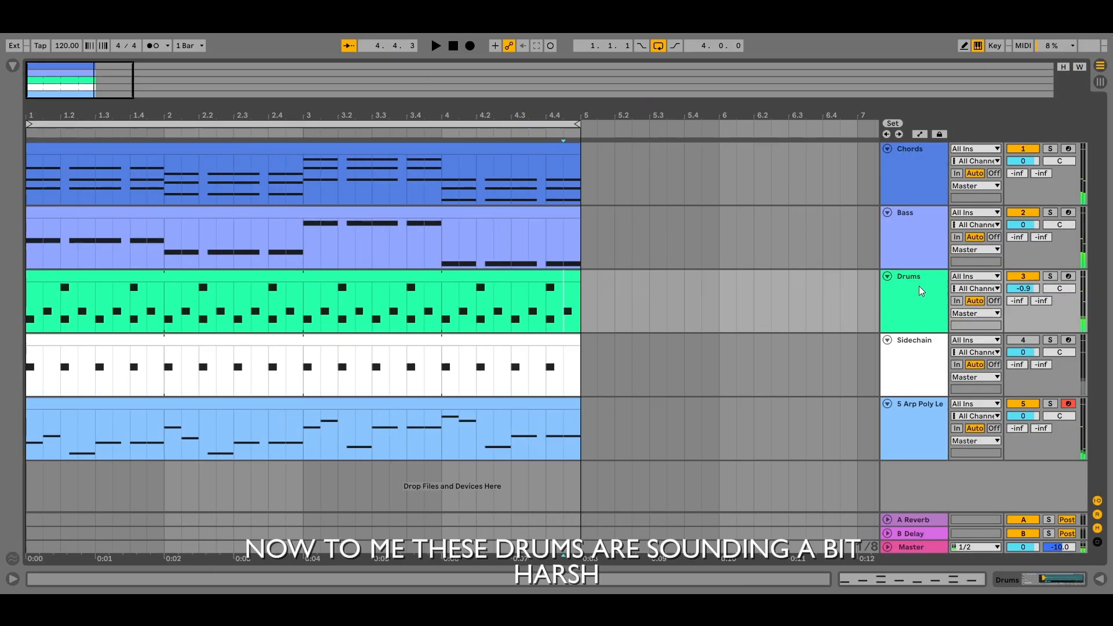
Audition snares in the drum samples and add Snare 505.aif to the F1 pad of the Drums track's Drum Rack.
double_click(919, 286)
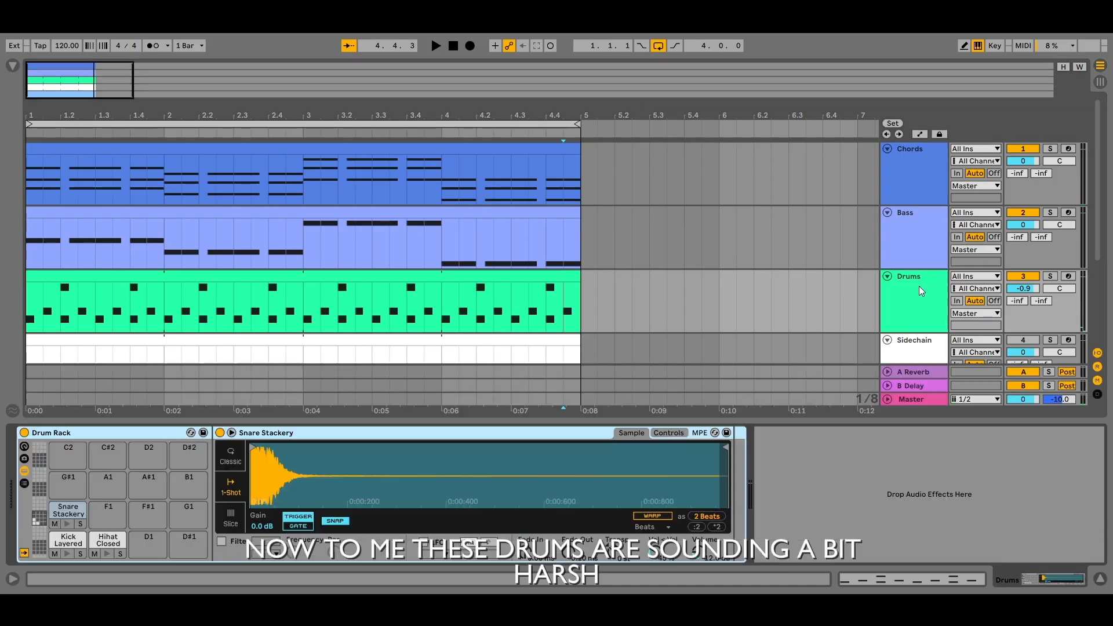
click(12, 66)
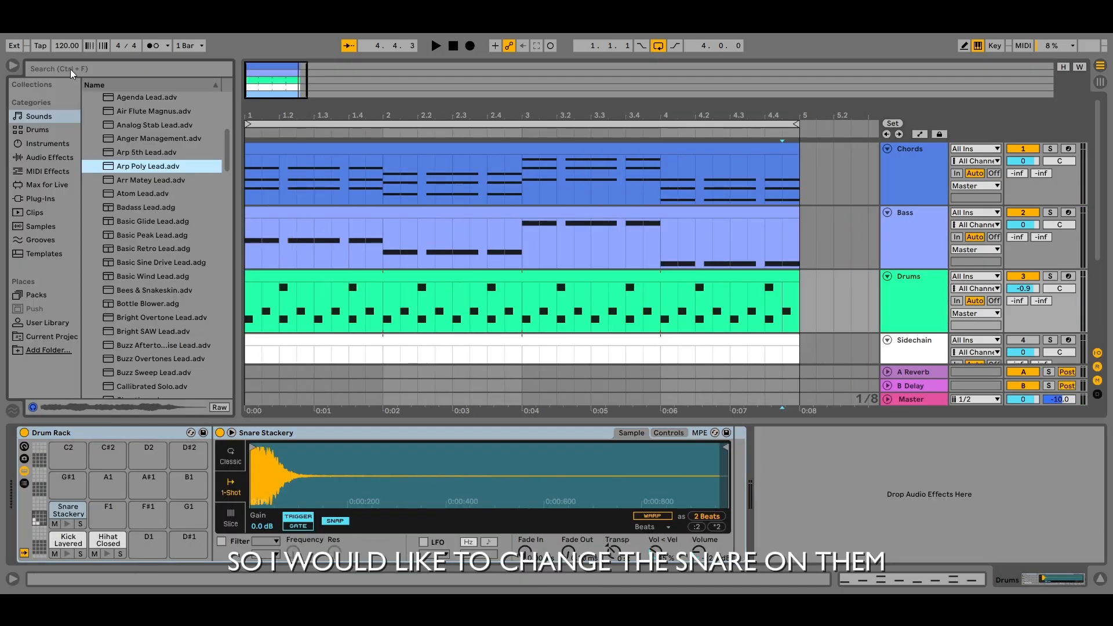
click(40, 129)
click(161, 183)
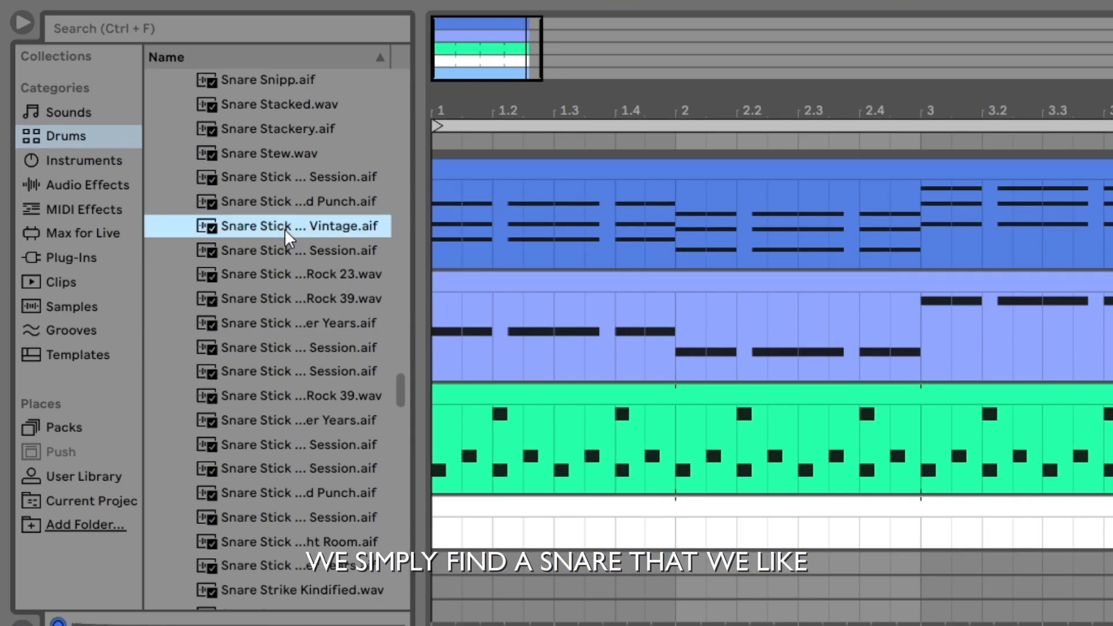
scroll(315, 356, down, 3)
click(315, 356)
scroll(314, 356, down, 3)
click(314, 356)
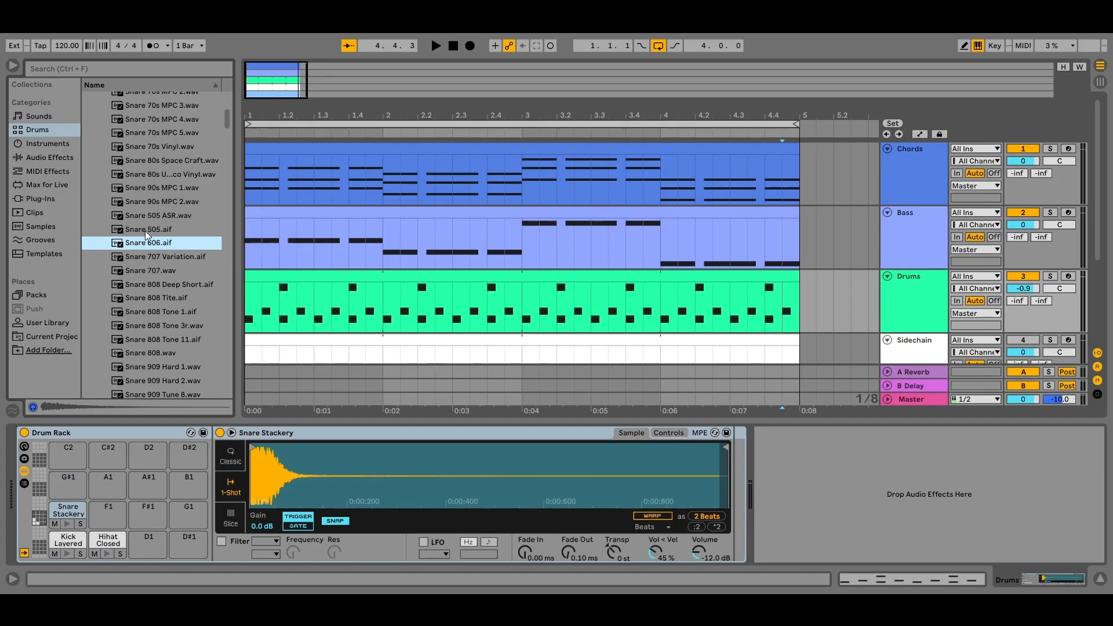
click(248, 316)
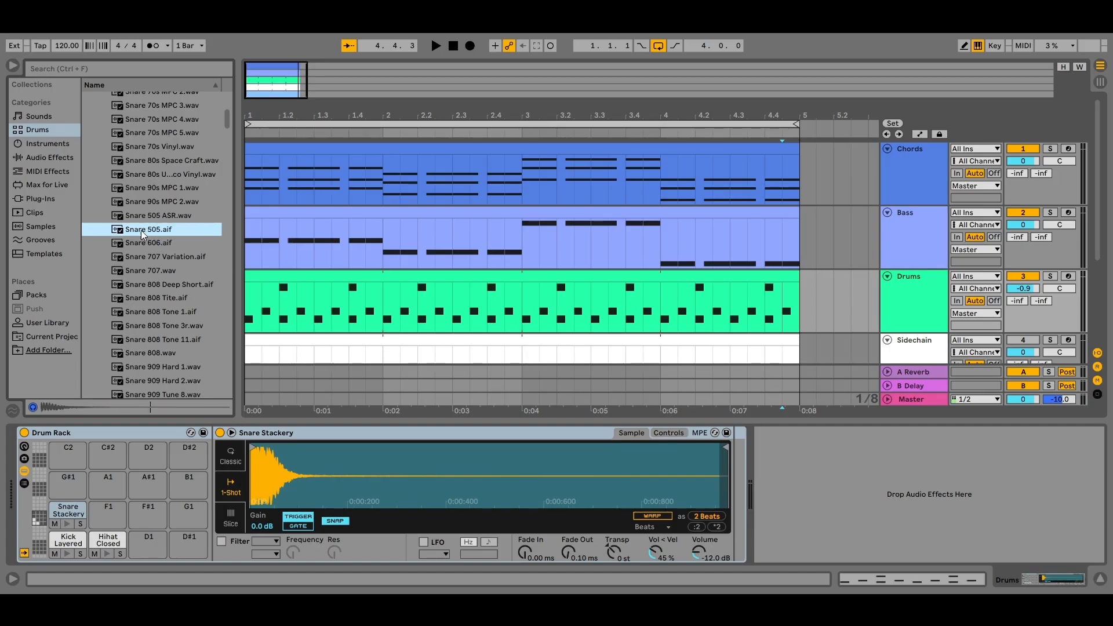
drag(141, 231, 97, 513)
Move the snare notes in the Drums clip from Snare Stackery to Snare 505.
click(447, 279)
double_click(447, 279)
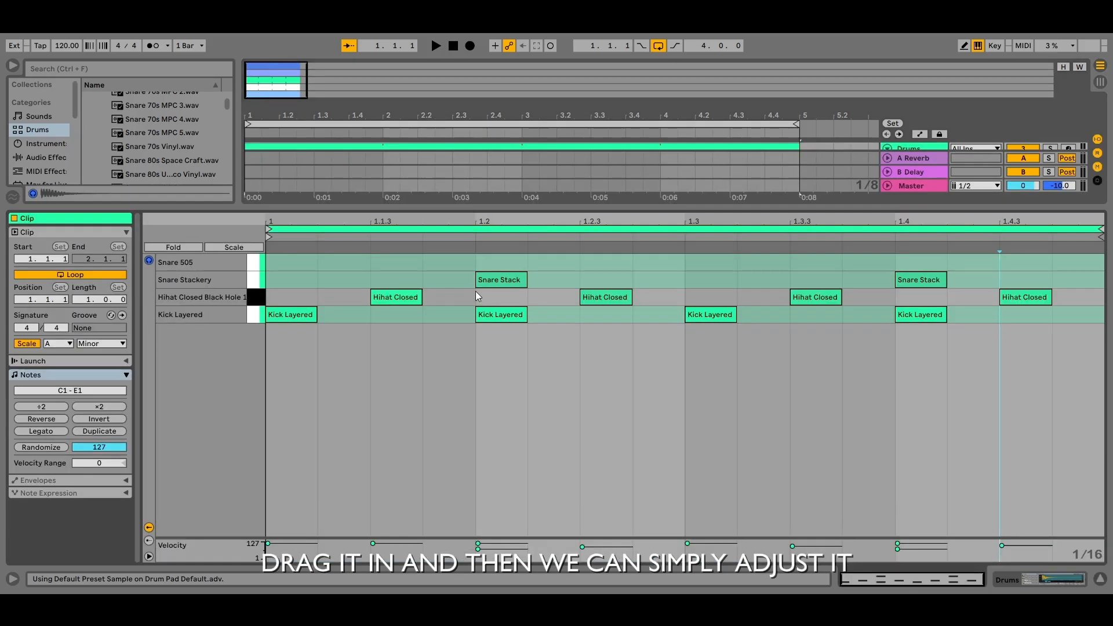
drag(1001, 288, 512, 277)
drag(513, 279, 517, 262)
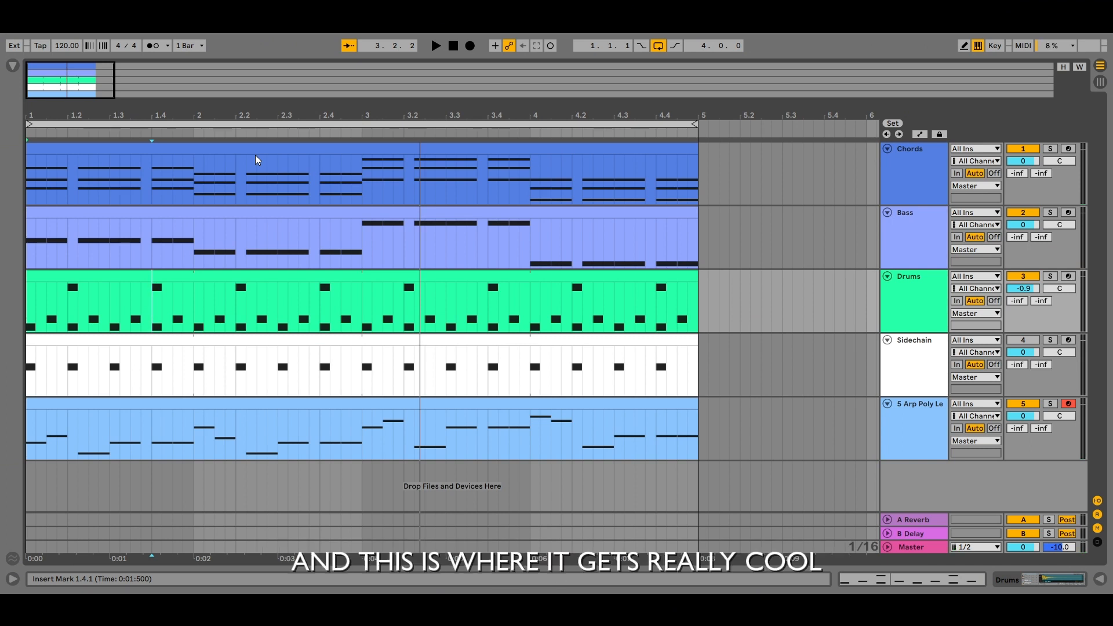
Duplicate the Chords track and rename the copy Chords 2.
click(920, 158)
right_click(920, 155)
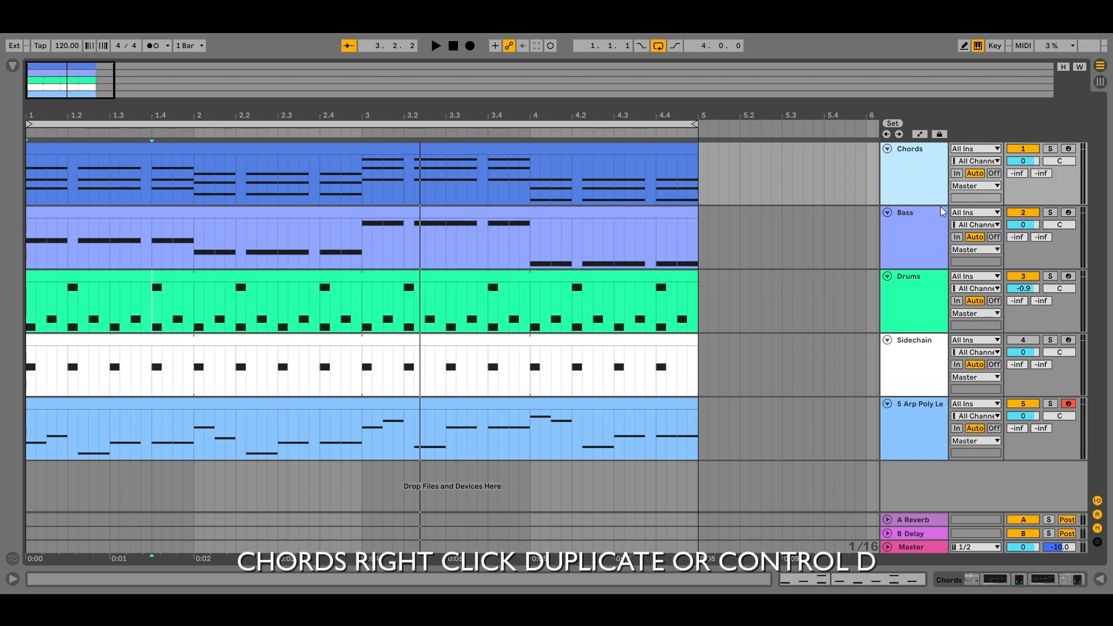
key(Escape)
key(ctrl+d)
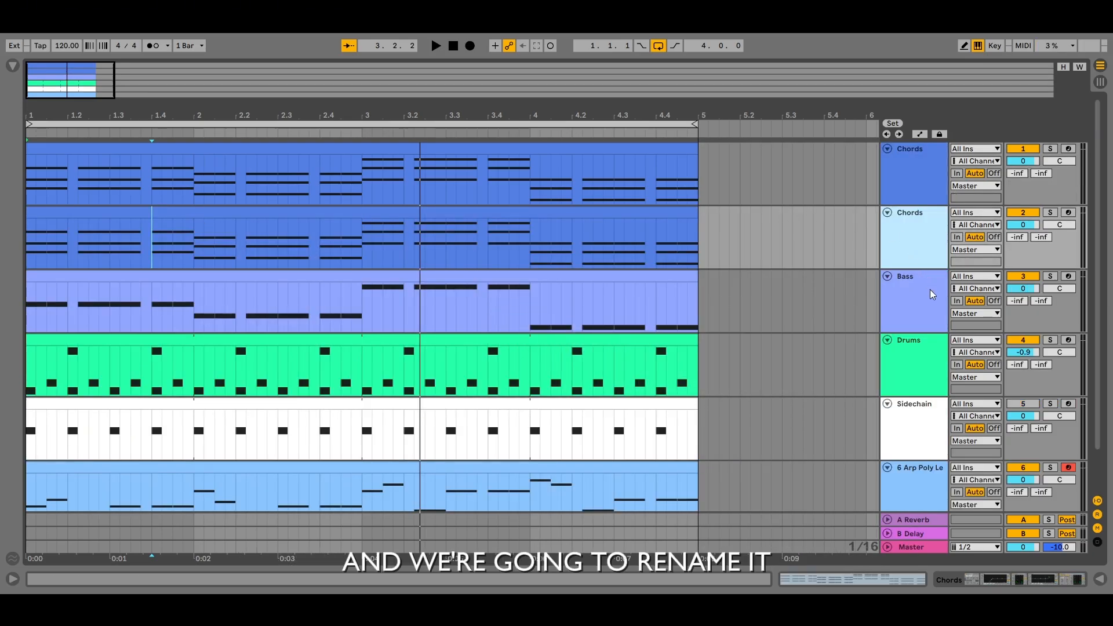
key(ctrl+r)
text(Chords 2)
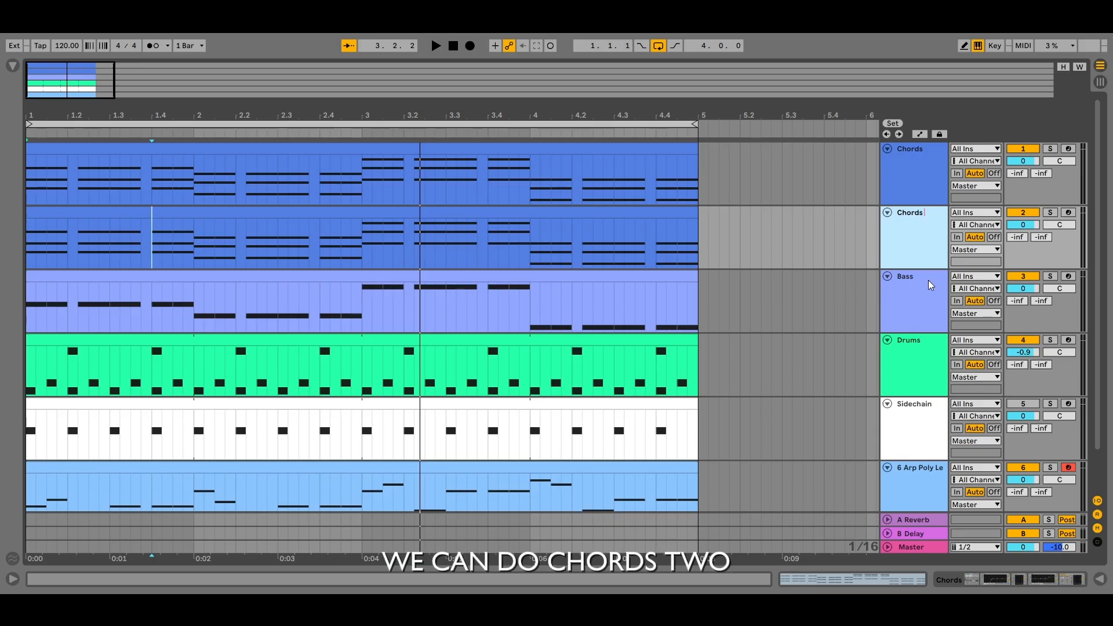
key(Return)
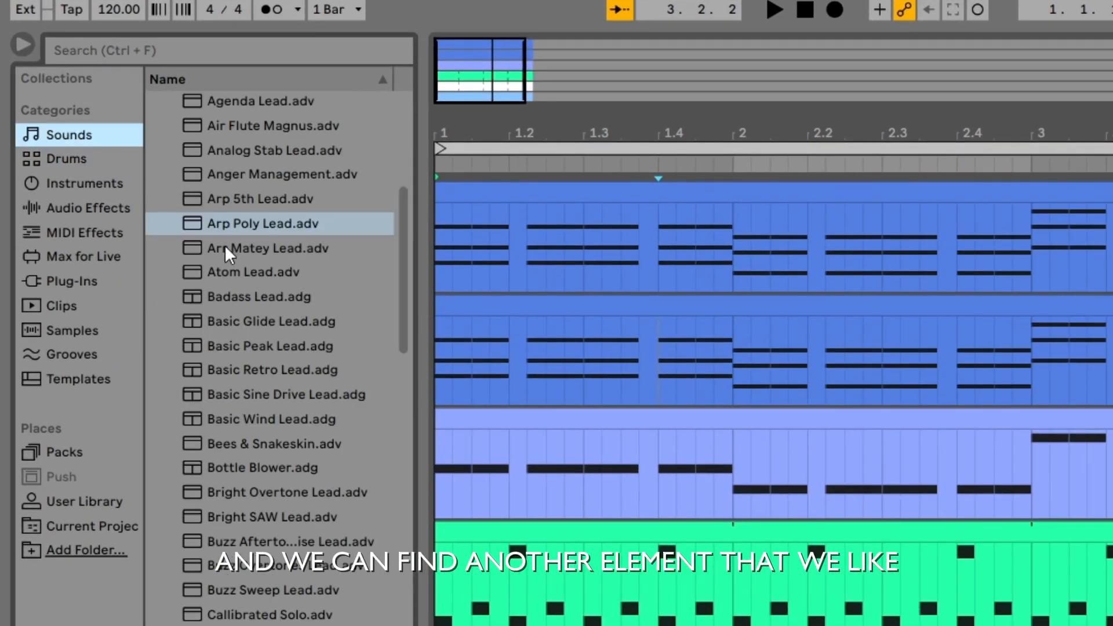
Browse the Synth Keys and Piano & Keys sounds and audition key presets for another chord layer.
scroll(237, 240, up, 8)
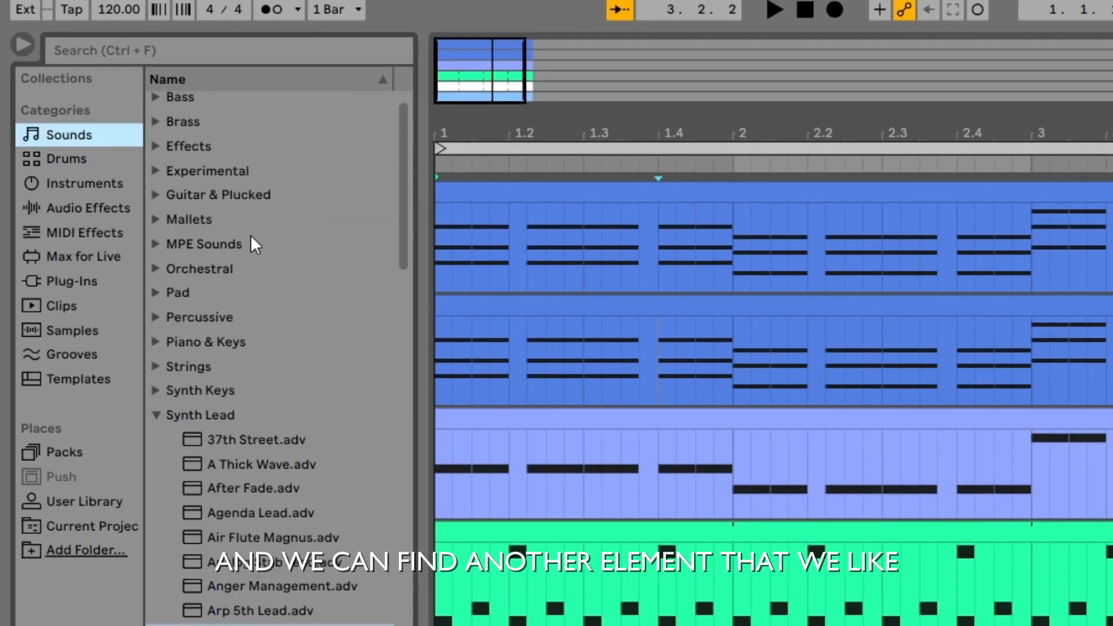
click(164, 414)
click(152, 421)
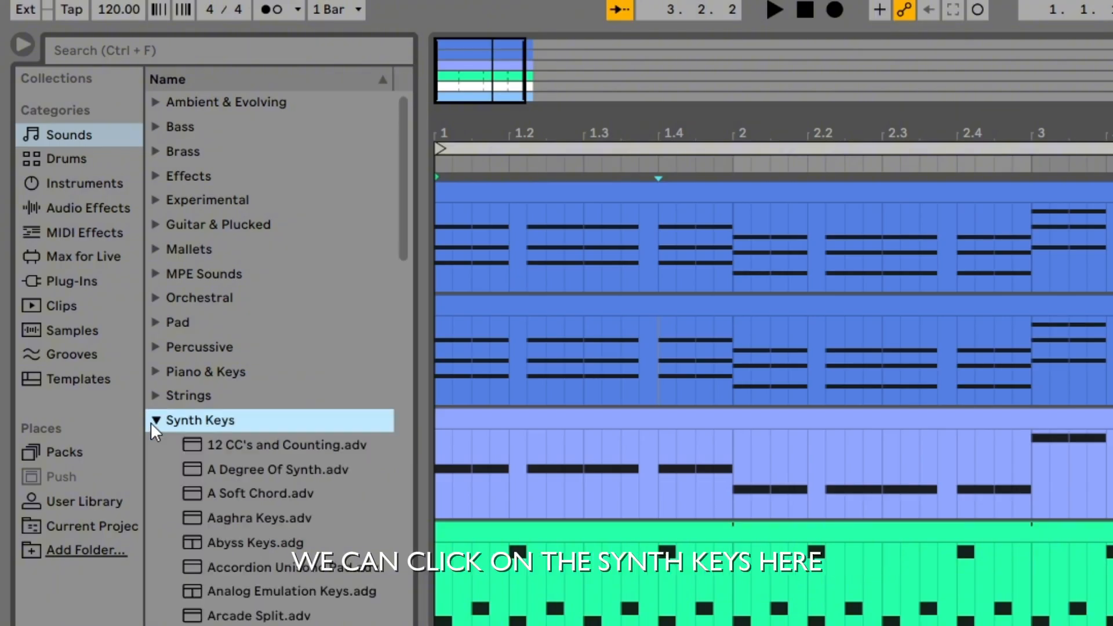
click(151, 422)
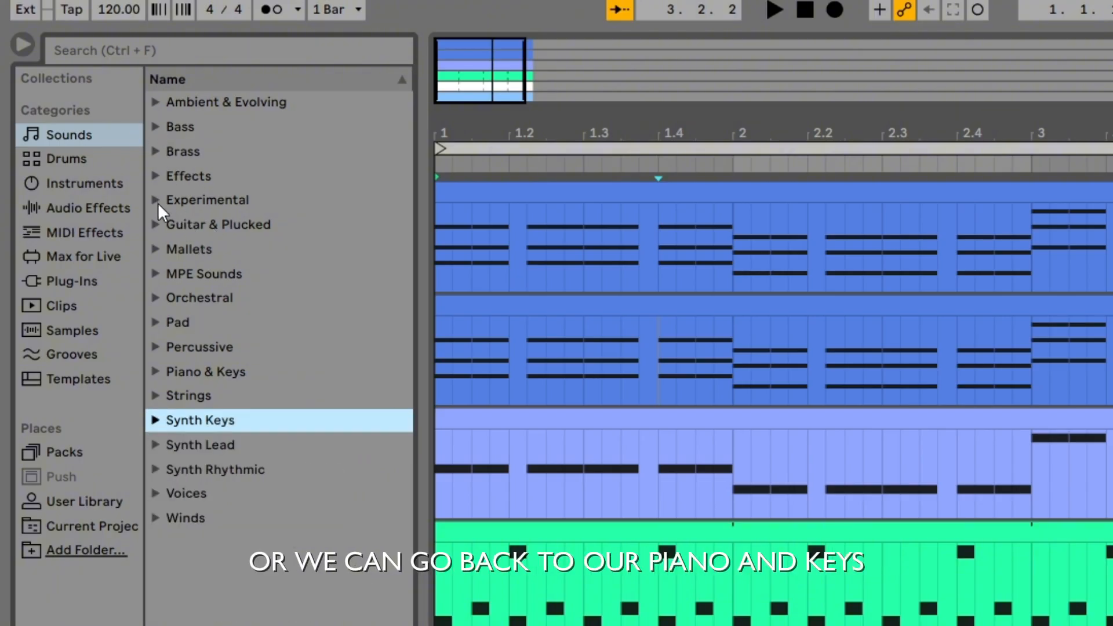
click(156, 370)
click(156, 369)
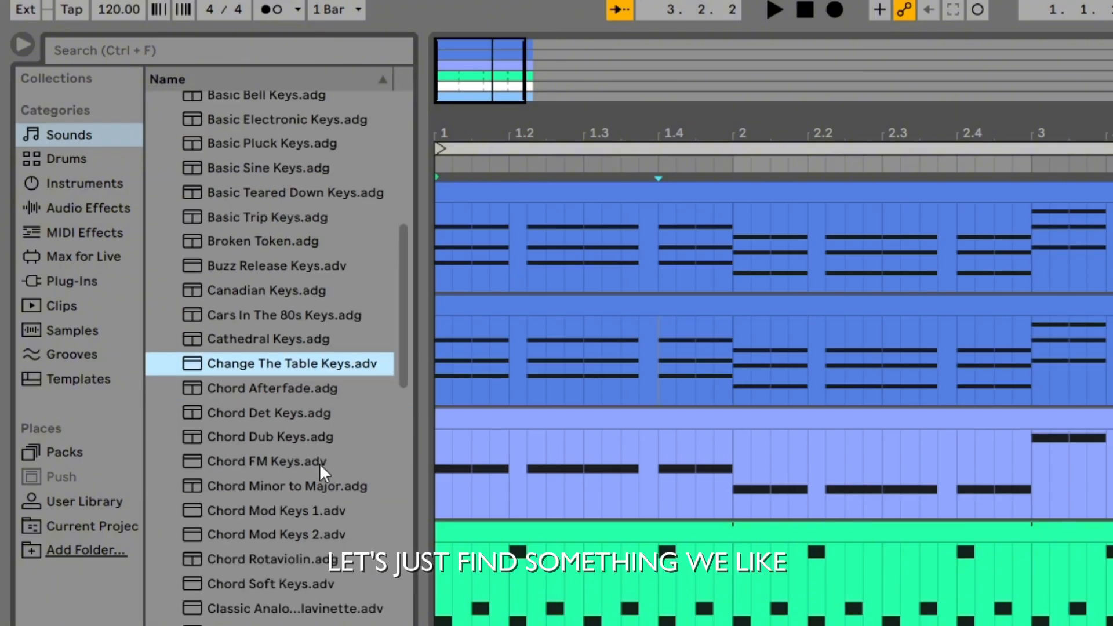
click(319, 464)
scroll(319, 464, down, 4)
click(313, 384)
click(312, 410)
scroll(316, 419, down, 5)
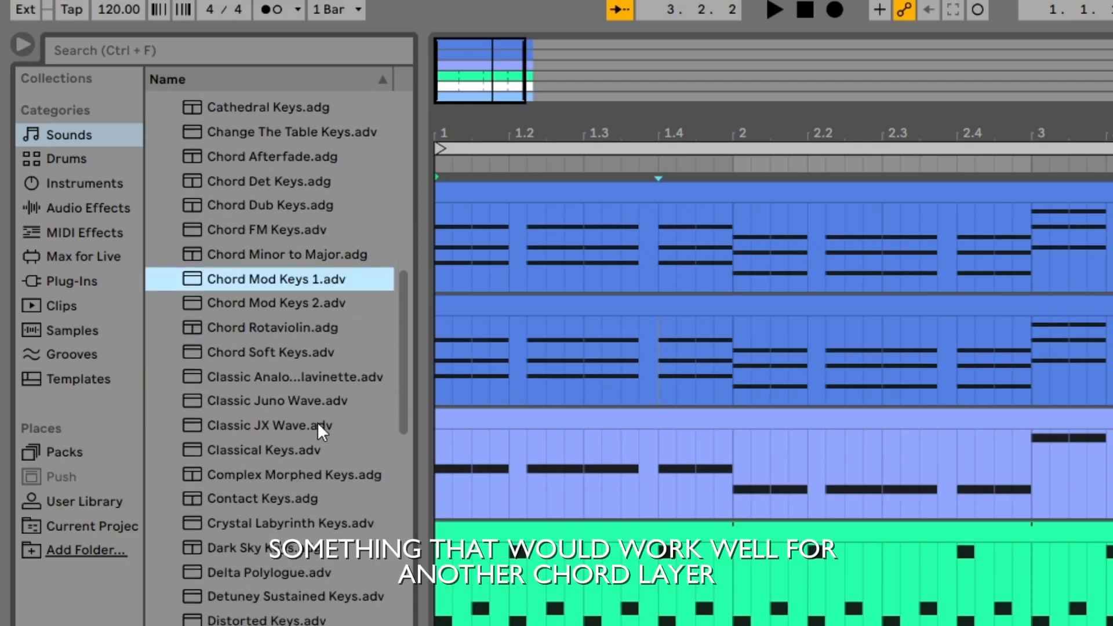
scroll(318, 423, down, 3)
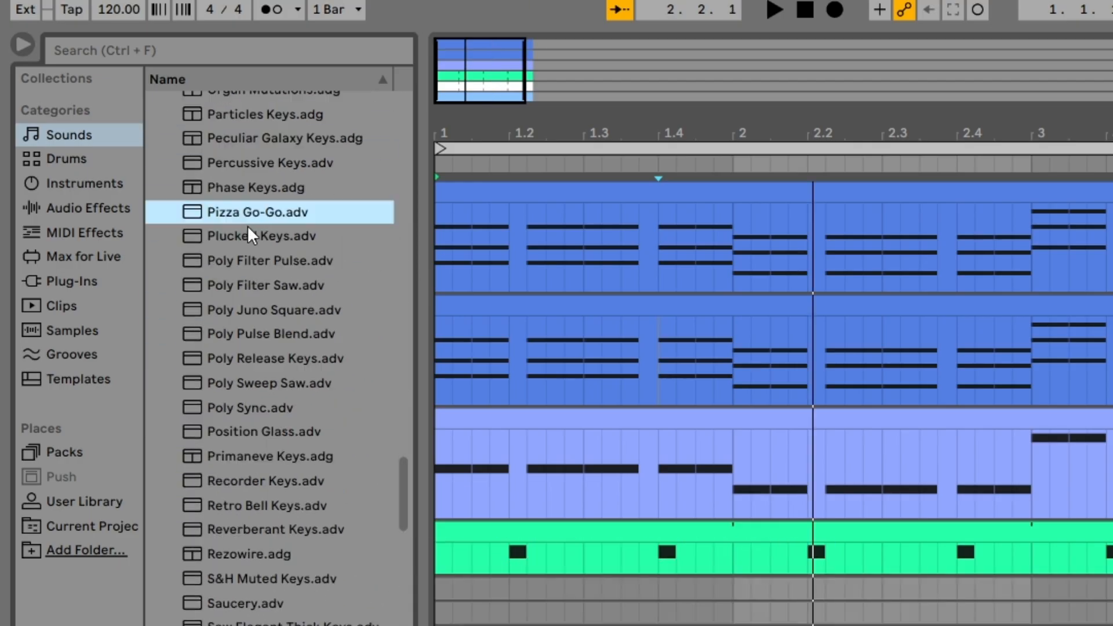
Load the Pizza Go-Go.adv preset onto the Chords 2 track and play the new layer.
drag(247, 220, 320, 360)
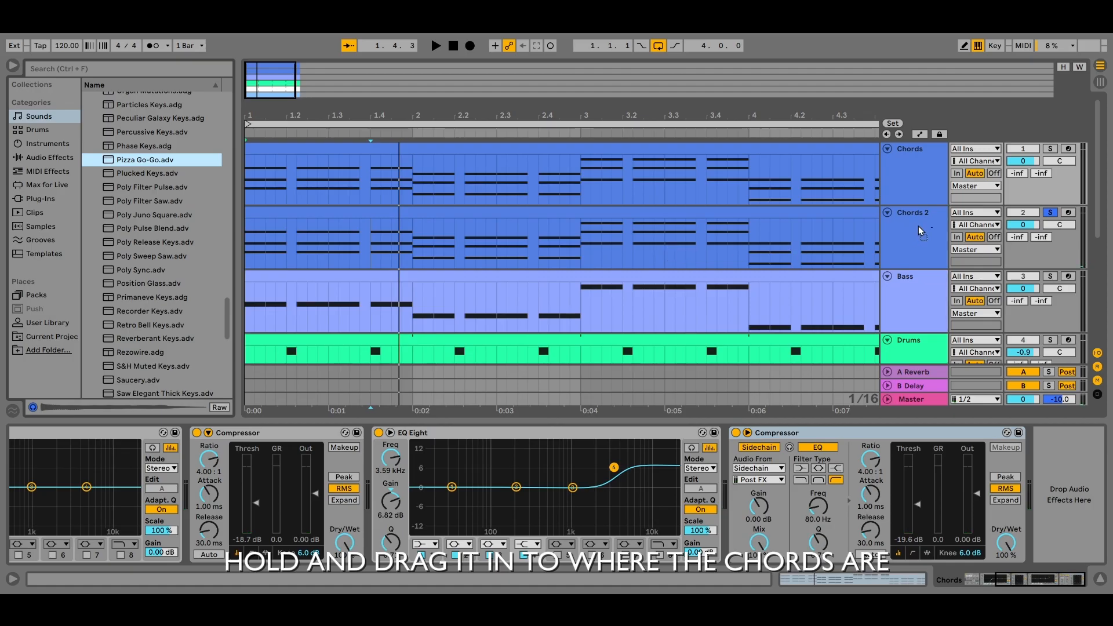
drag(918, 226, 918, 226)
key(space)
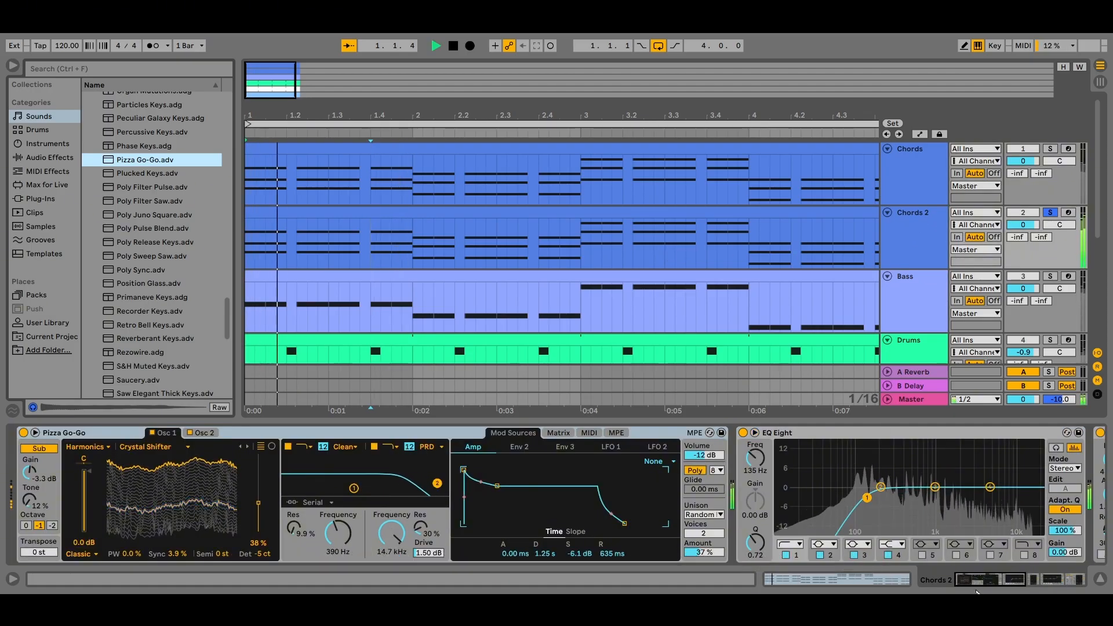
mouse_move(982, 576)
mouse_down()
mouse_move(1005, 581)
mouse_move(982, 581)
mouse_up()
drag(344, 115, 344, 98)
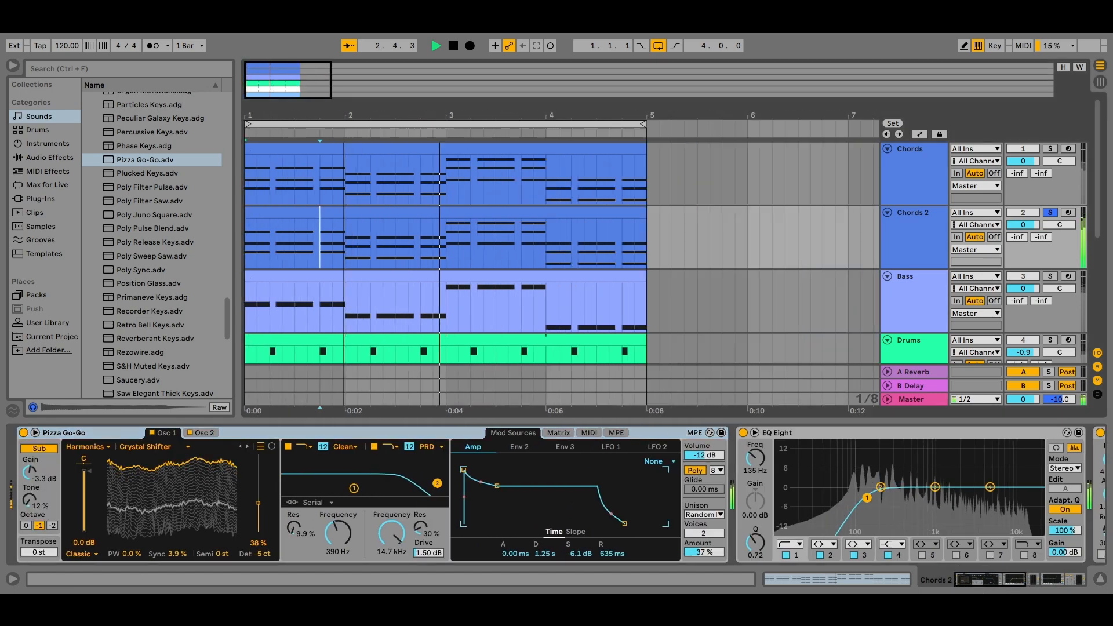
During playback, cut bands 2 and 3 of Chords 2's second EQ Eight slightly and set its high shelf to about 5.33 dB at 3.67 kHz.
key(ctrl+alt+b)
drag(997, 582, 1032, 590)
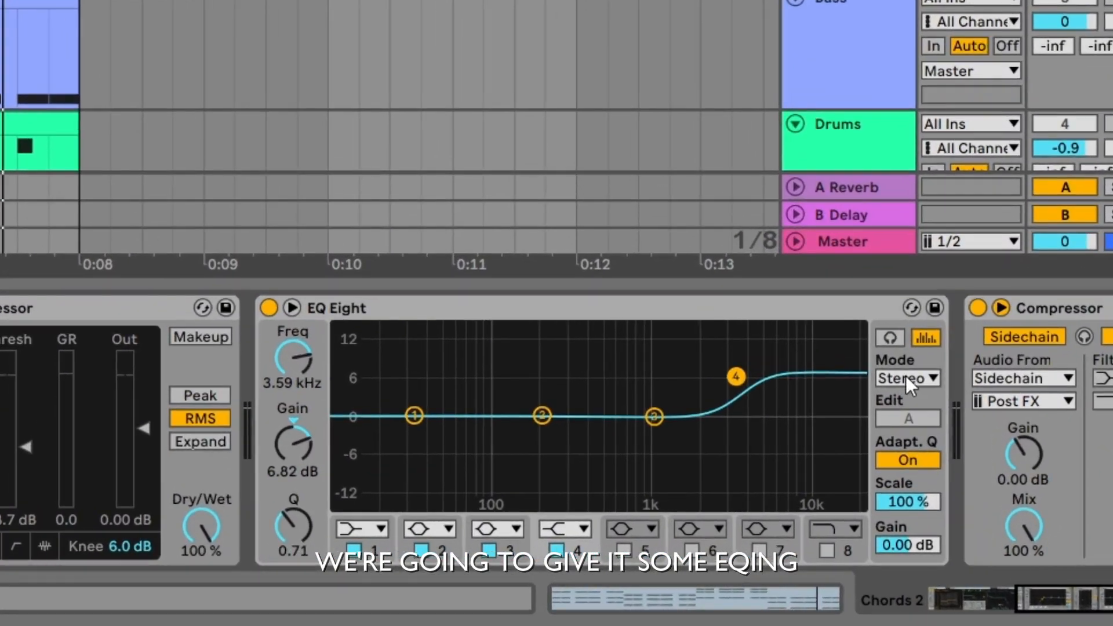
key(space)
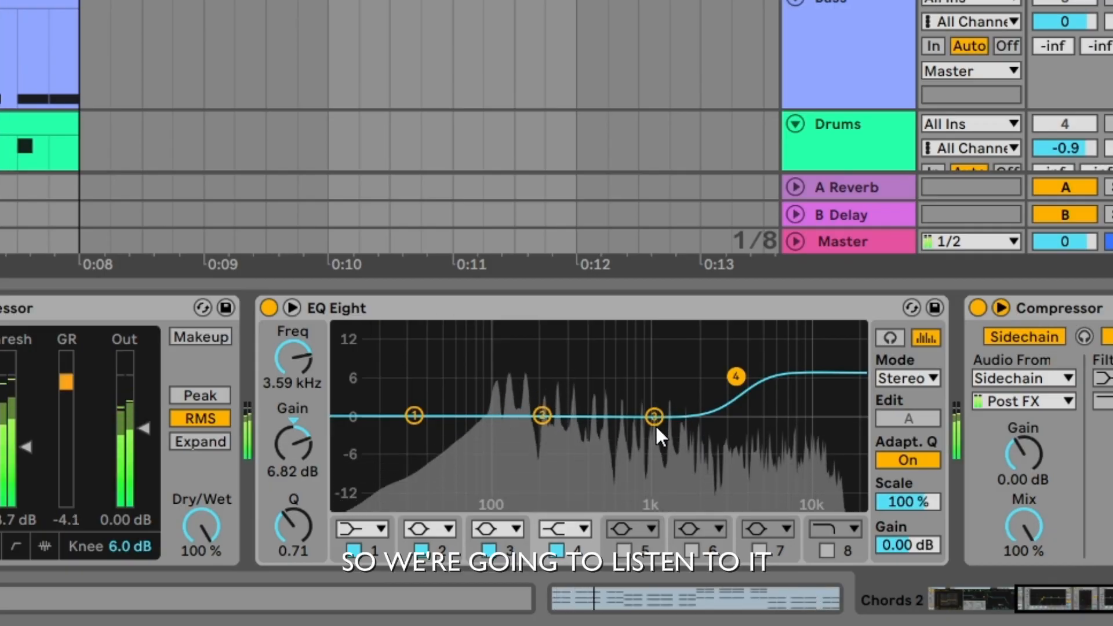
drag(654, 415, 642, 433)
drag(735, 377, 742, 398)
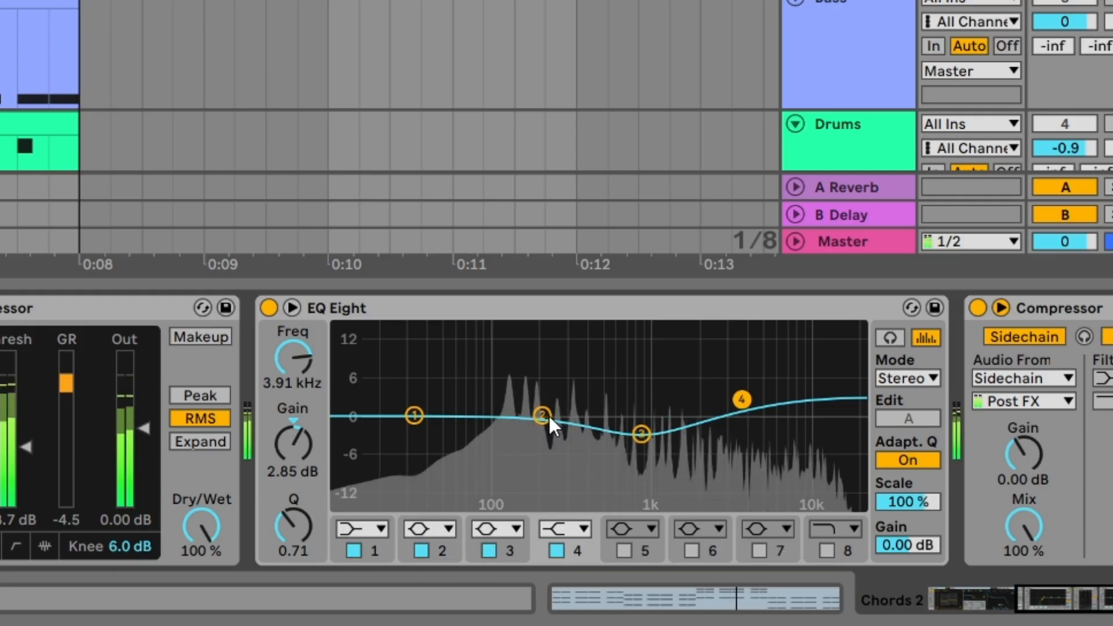
drag(548, 415, 543, 427)
drag(644, 434, 644, 429)
drag(742, 399, 740, 391)
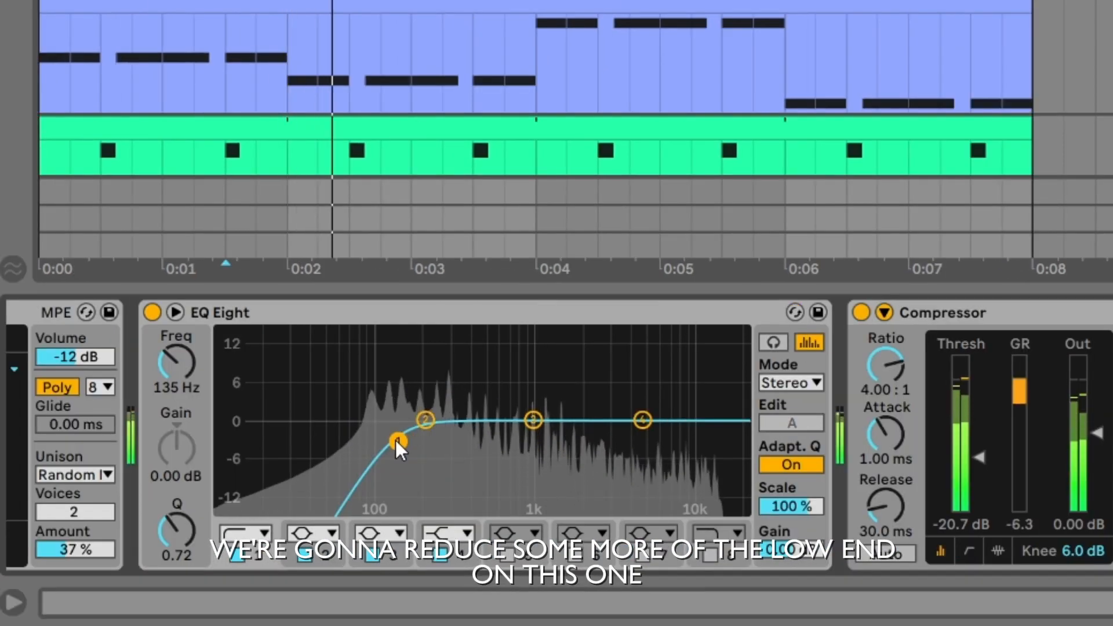
Raise the first EQ Eight's low cut on Chords 2 to about 167 Hz and move the second EQ's high shelf to about 5.16 kHz.
drag(395, 440, 413, 442)
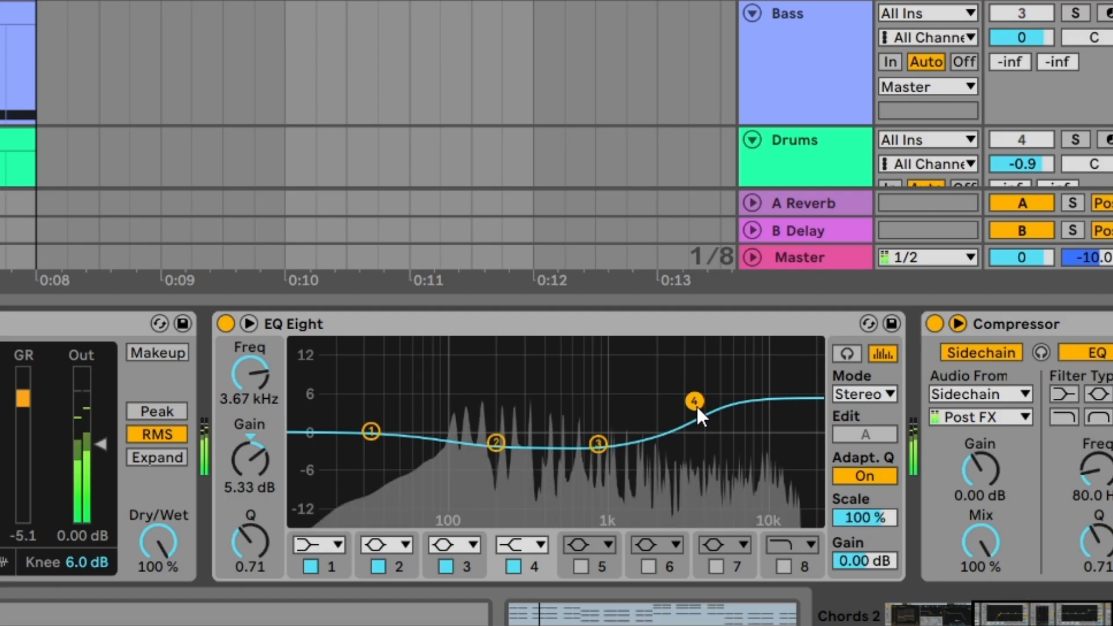
mouse_move(697, 406)
mouse_down()
mouse_move(711, 432)
mouse_move(710, 404)
mouse_up()
click(599, 444)
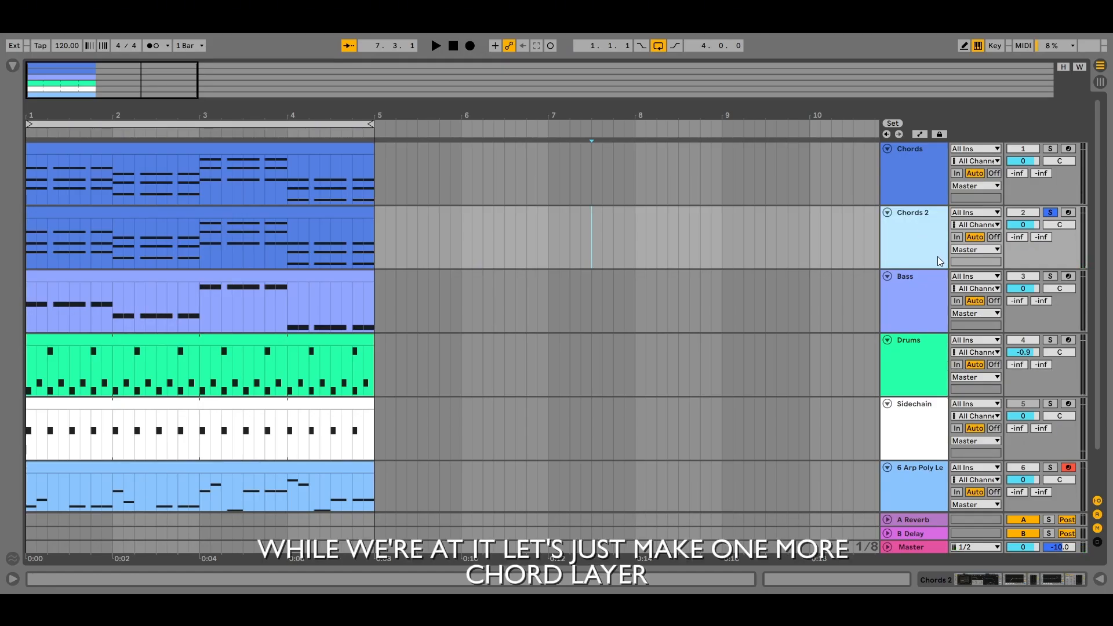
Duplicate the Chords 2 track as Chords 3 and load the E-Piano Short Sharp.adv preset onto the copy as a third chord layer.
key(ctrl+d)
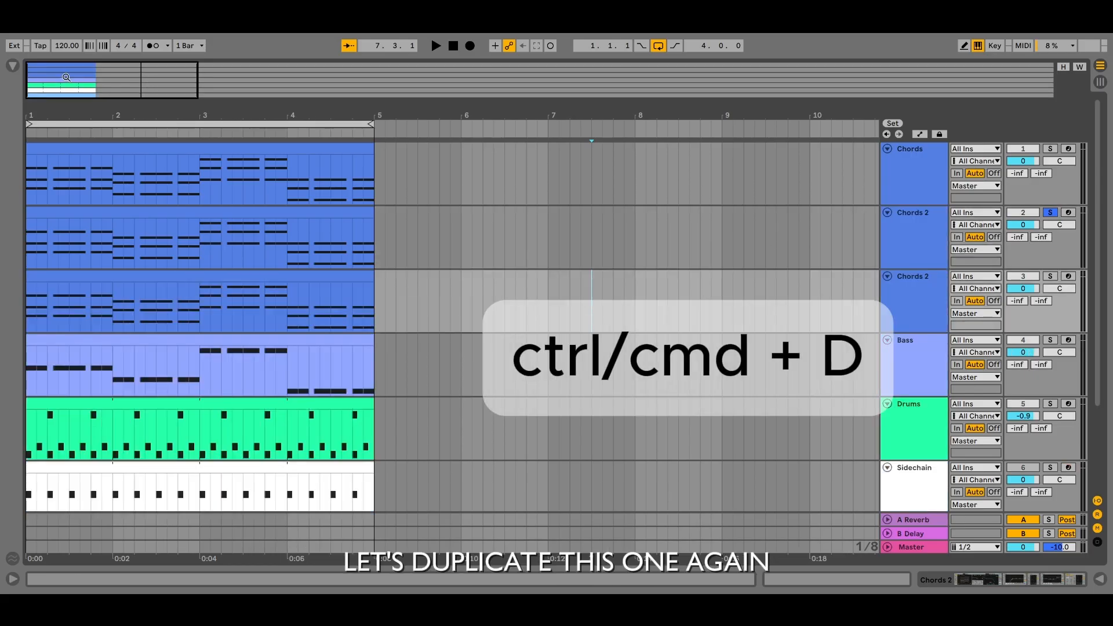
click(13, 66)
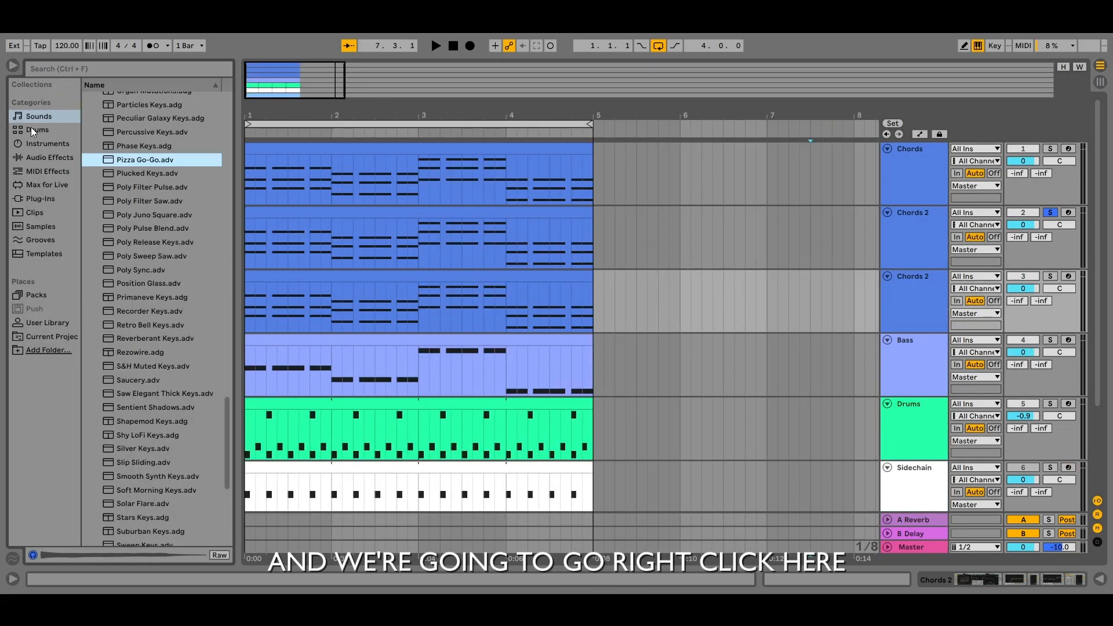
click(151, 312)
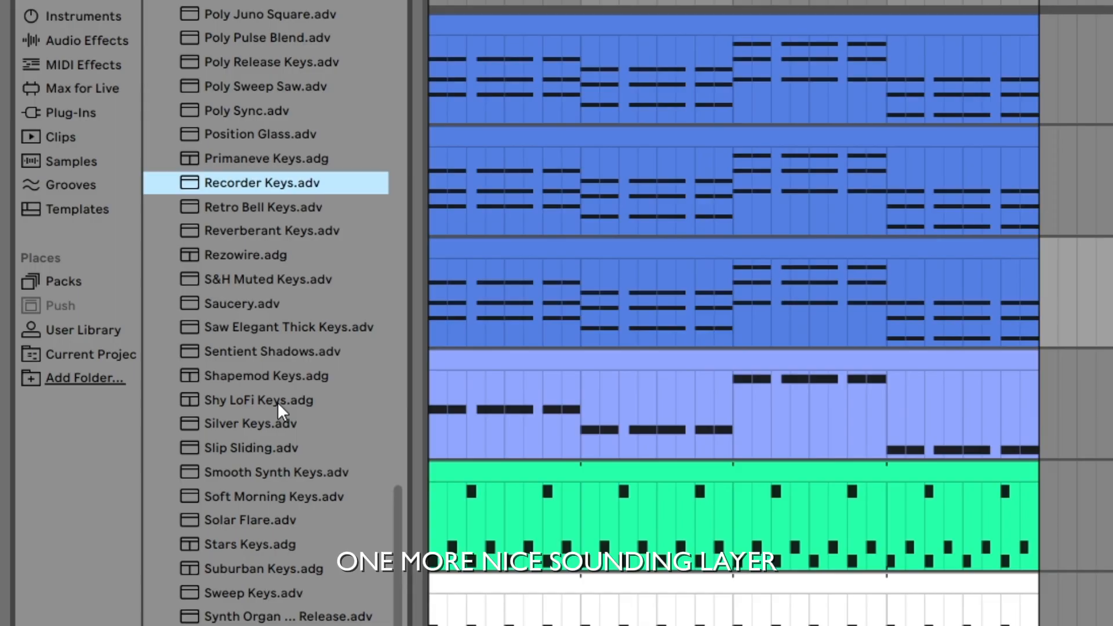
click(277, 401)
scroll(277, 402, down, 2)
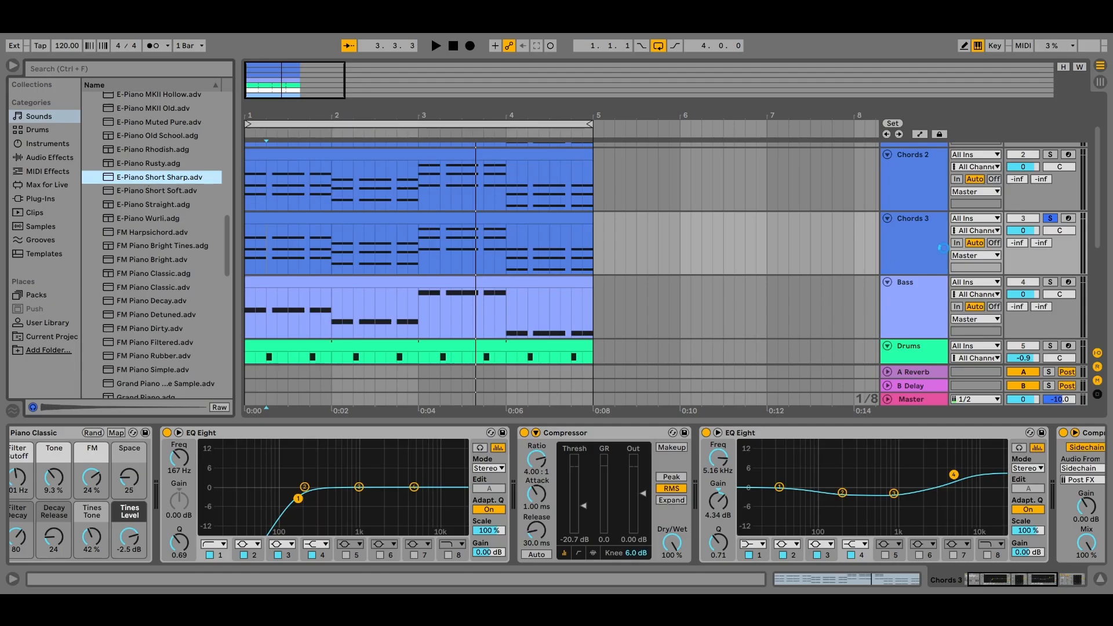
key(Return)
key(space)
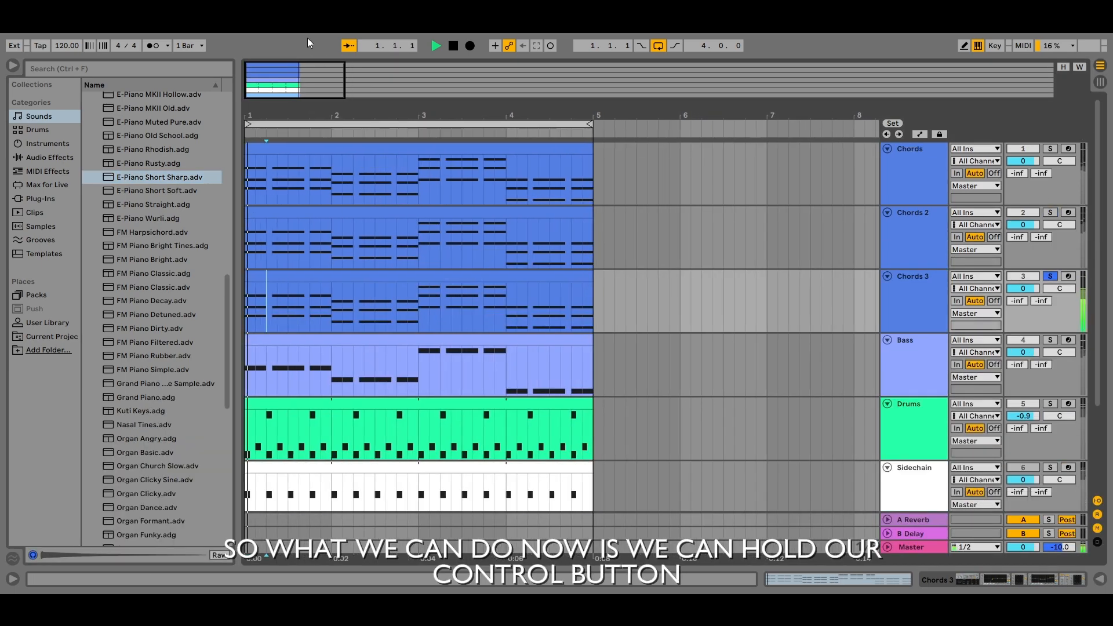
drag(317, 81, 317, 70)
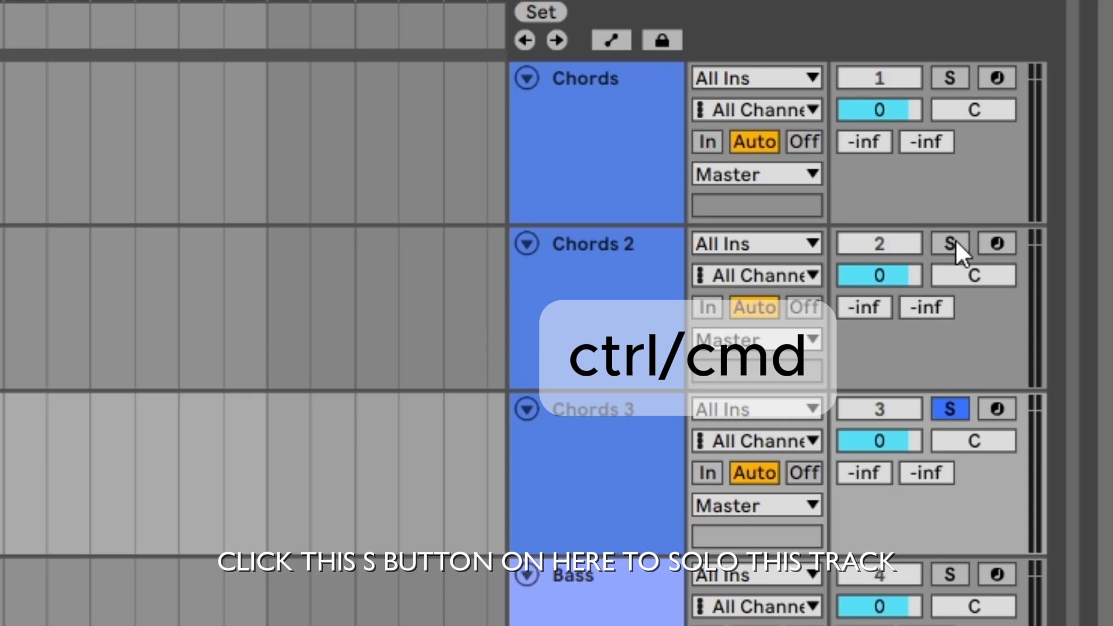
Solo the Chords and Chords 2 tracks together with Chords 3 and play the three layers.
ctrl+click(947, 80)
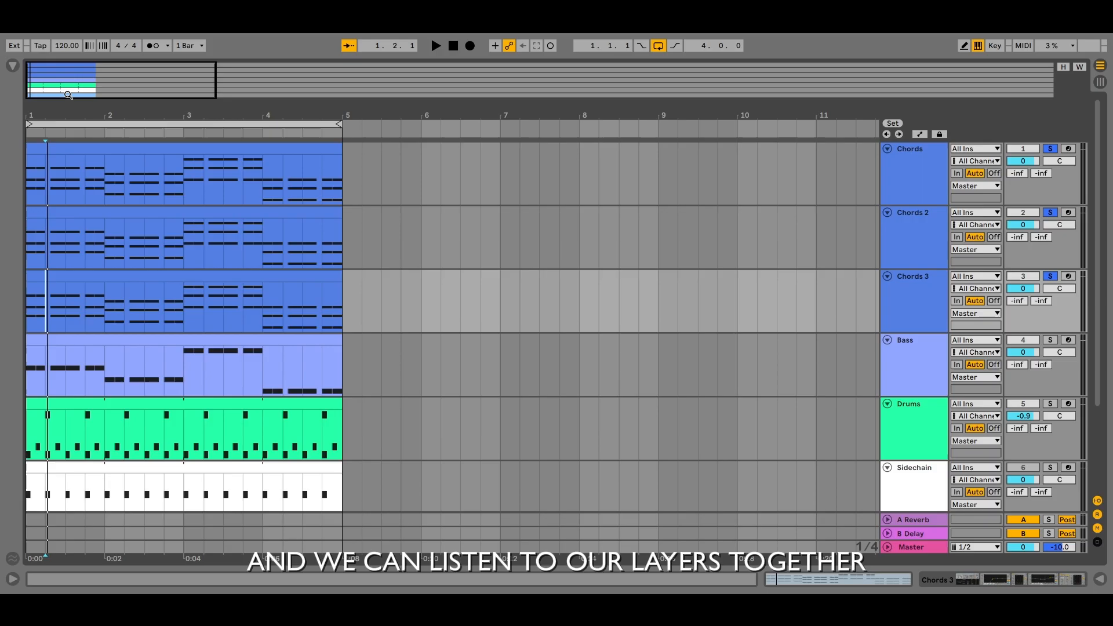
key(space)
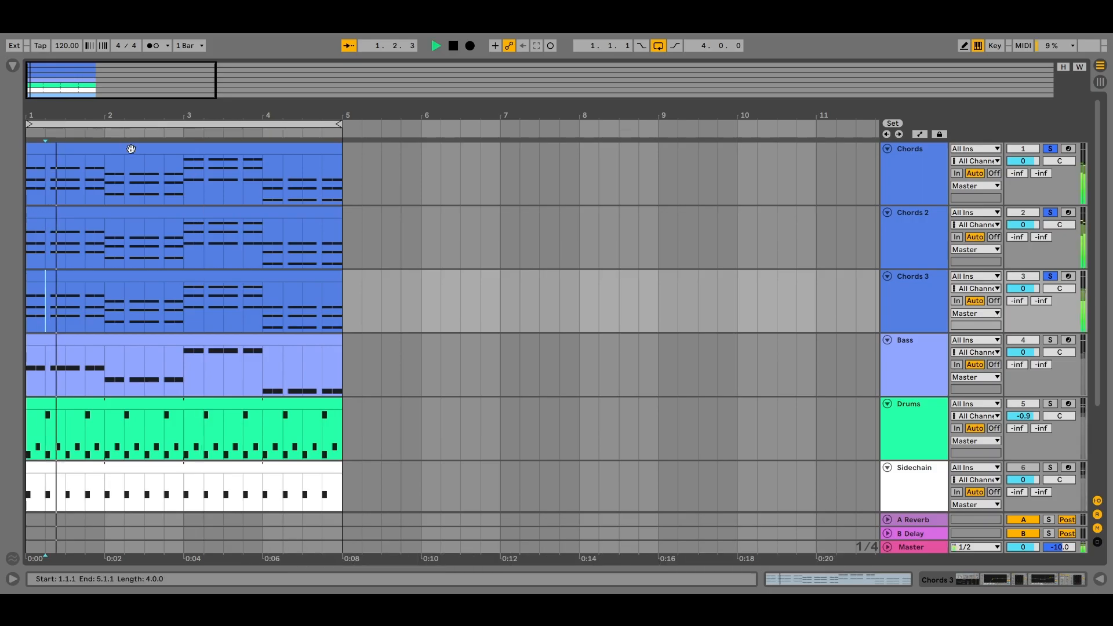
drag(132, 85, 132, 109)
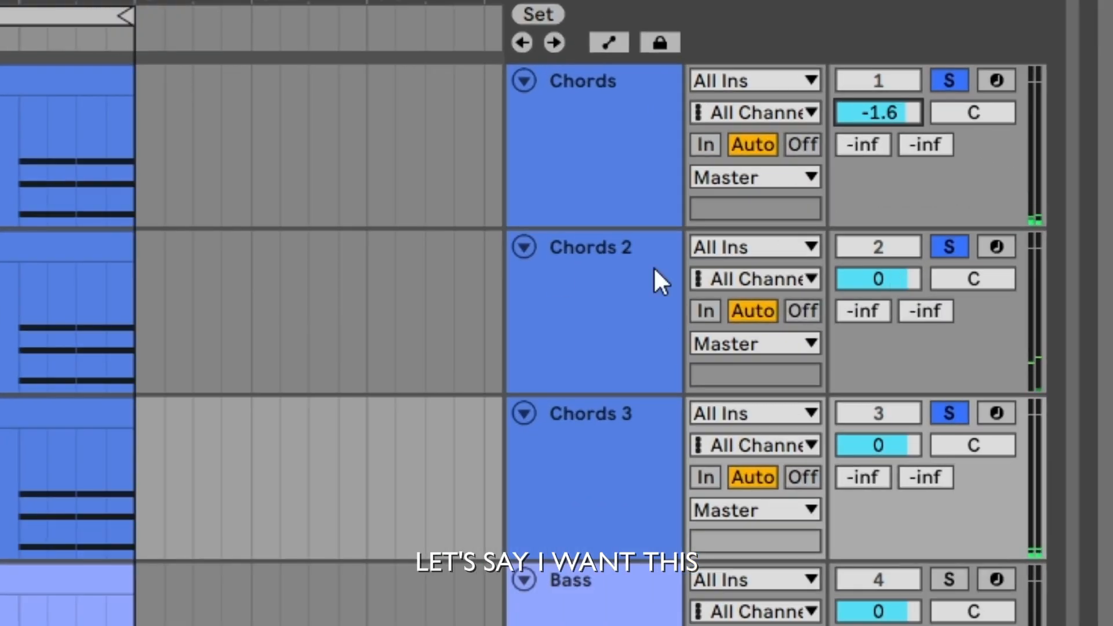
Balance the chord layers by setting the track volumes to -5.6 for Chords, -2.4 for Chords 2 and -3.4 for Chords 3.
click(868, 237)
drag(876, 119, 875, 167)
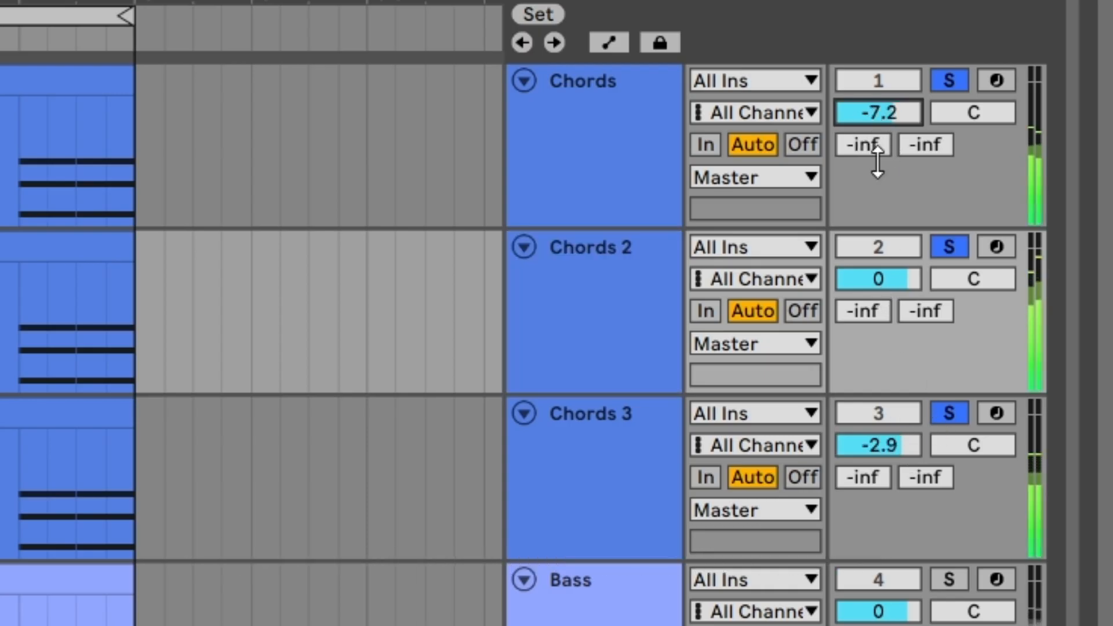
drag(878, 278, 878, 292)
drag(885, 445, 885, 443)
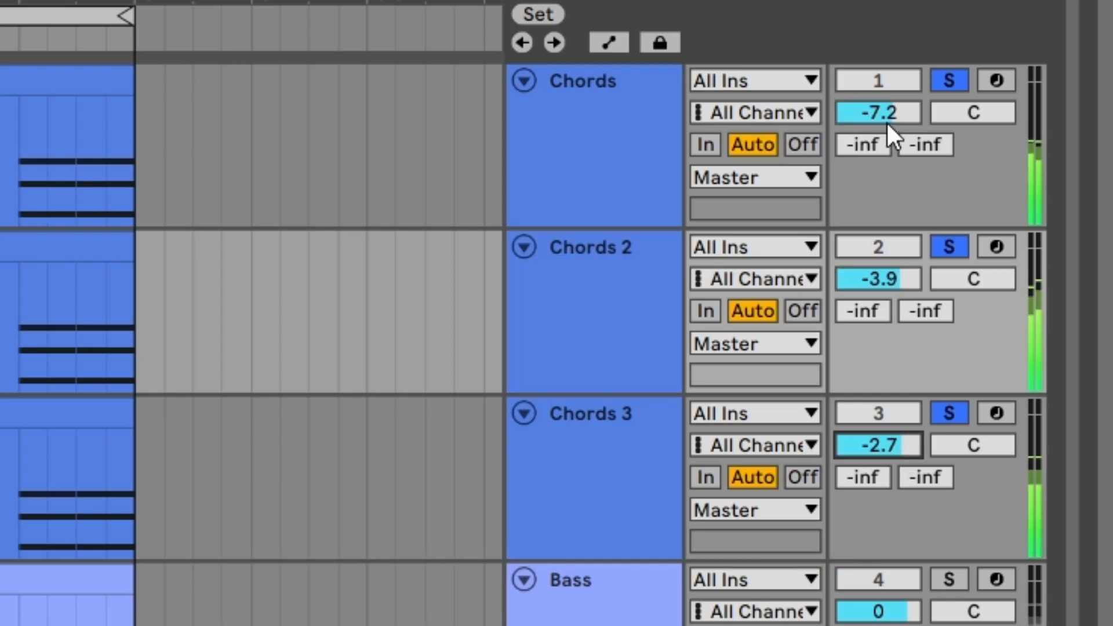
drag(886, 123, 887, 100)
drag(902, 279, 901, 256)
drag(899, 437, 898, 447)
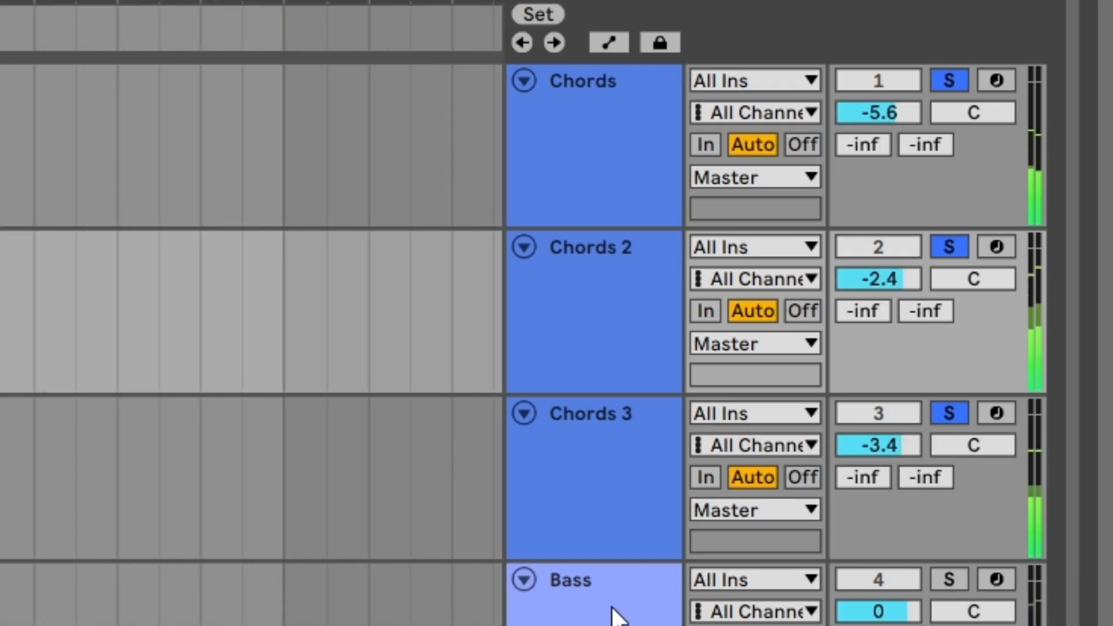
Duplicate the Bass track and search the Sounds library for "sub".
click(613, 619)
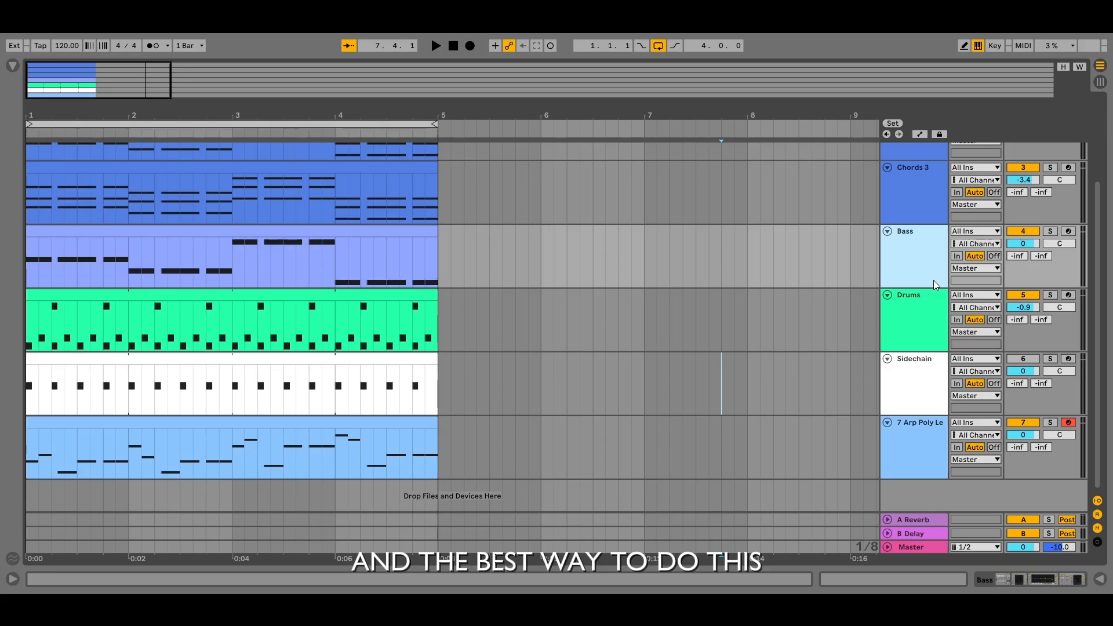
key(ctrl+d)
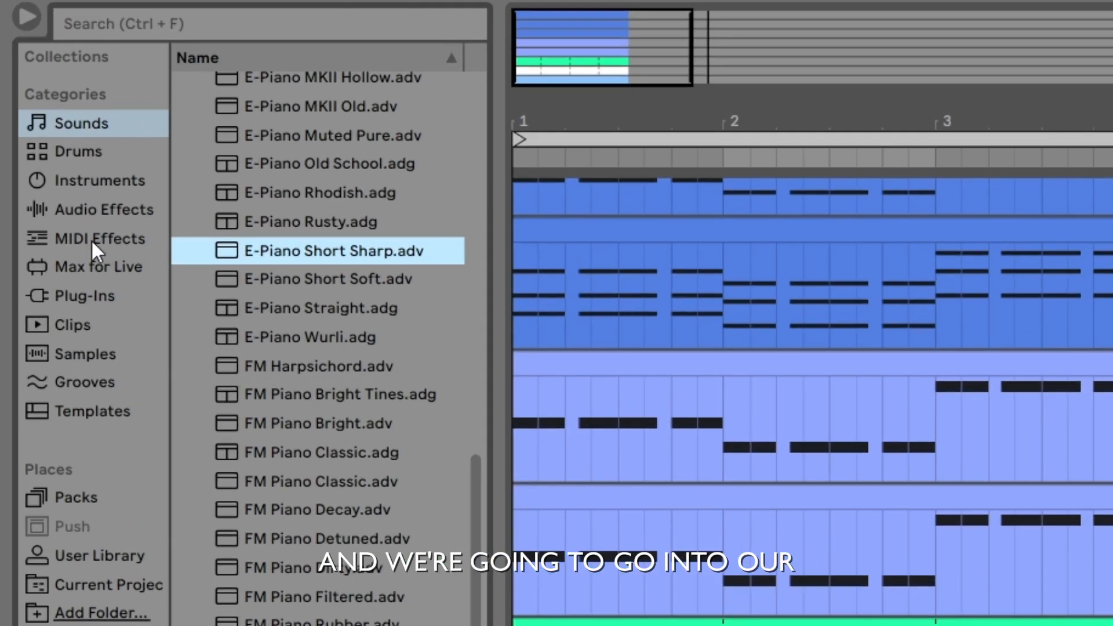
scroll(104, 145, up, 10)
click(91, 108)
scroll(389, 325, down, 15)
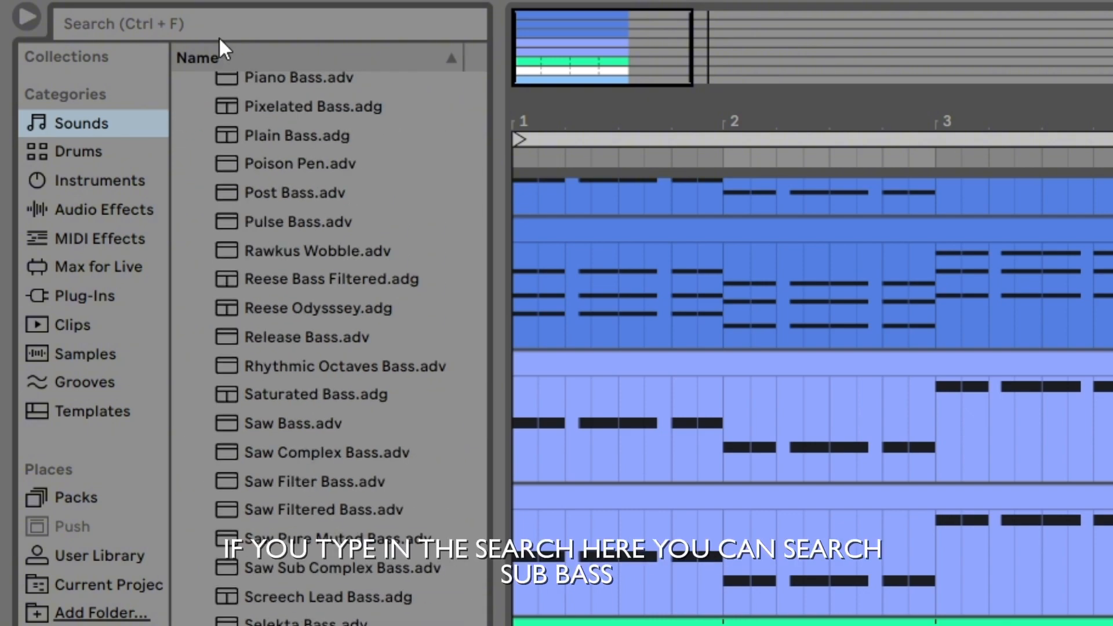
click(214, 19)
text(sub)
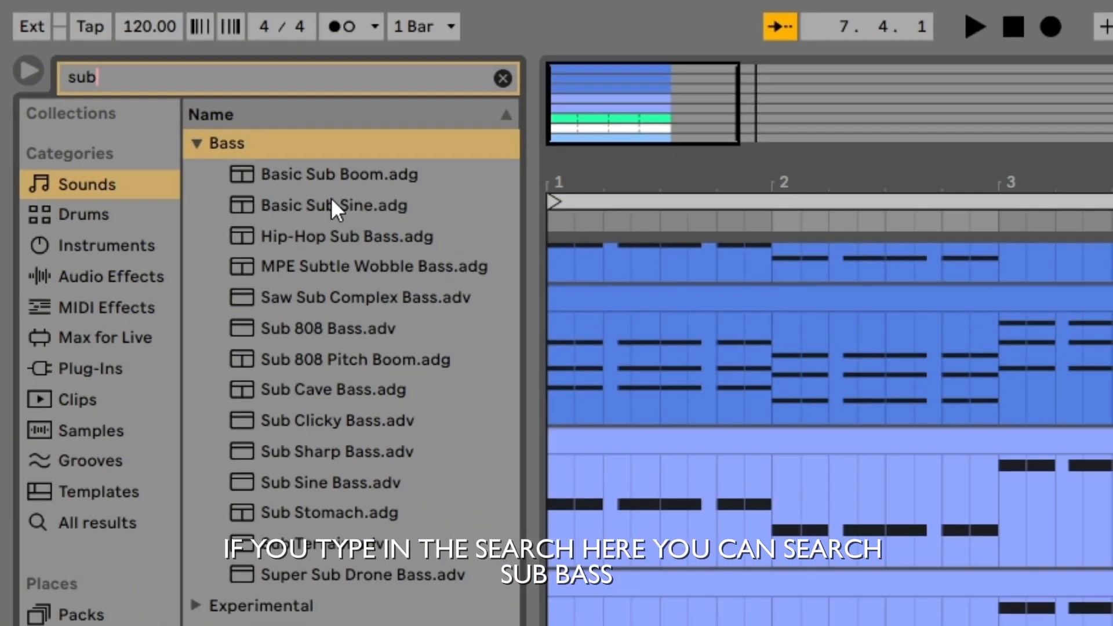
Load the Basic Sub Sine.adg preset onto the duplicated Bass track and play that track soloed.
click(400, 294)
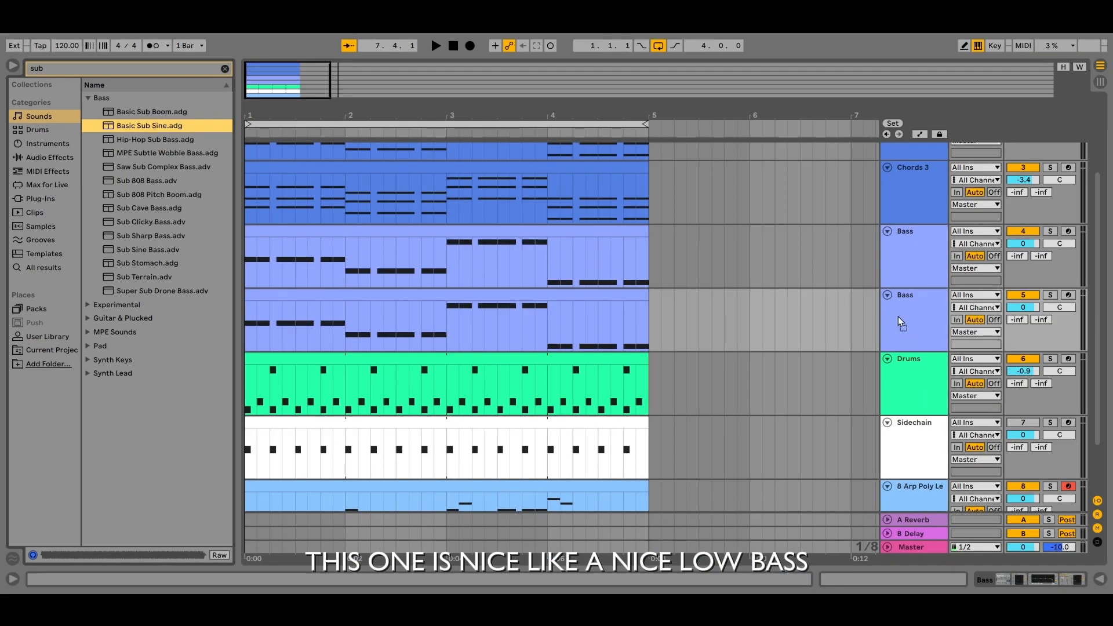
drag(900, 322, 901, 322)
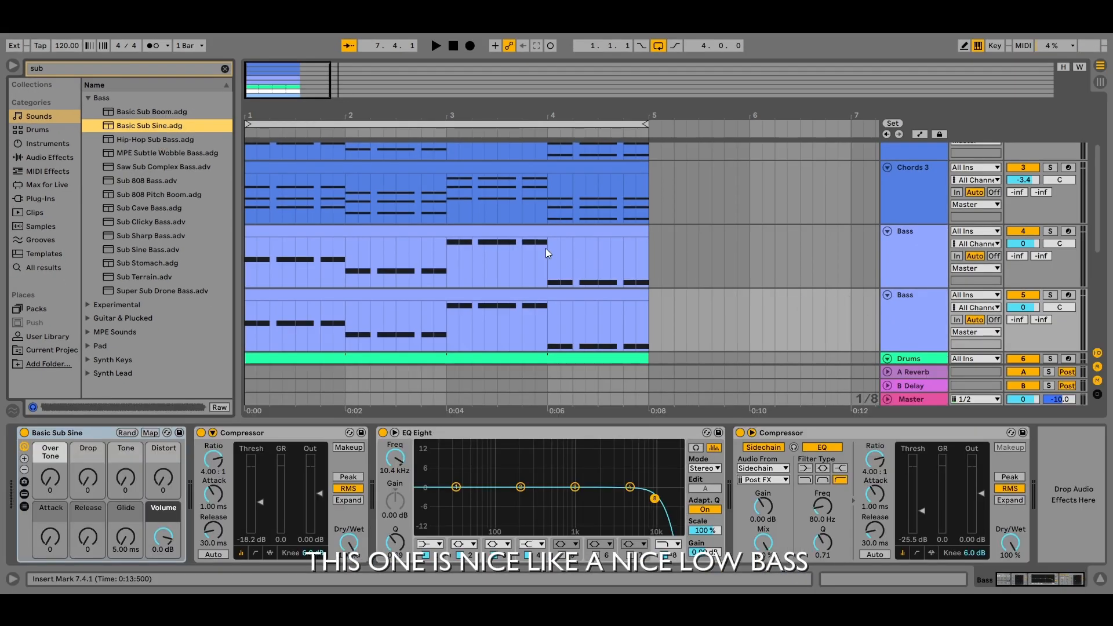
scroll(546, 250, down, 3)
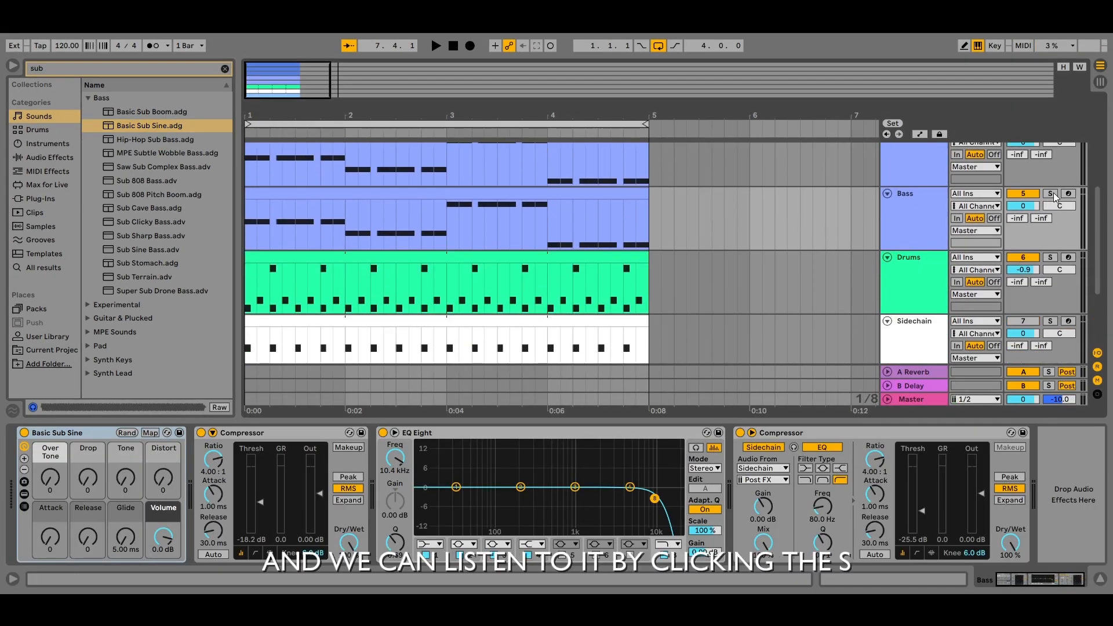
key(space)
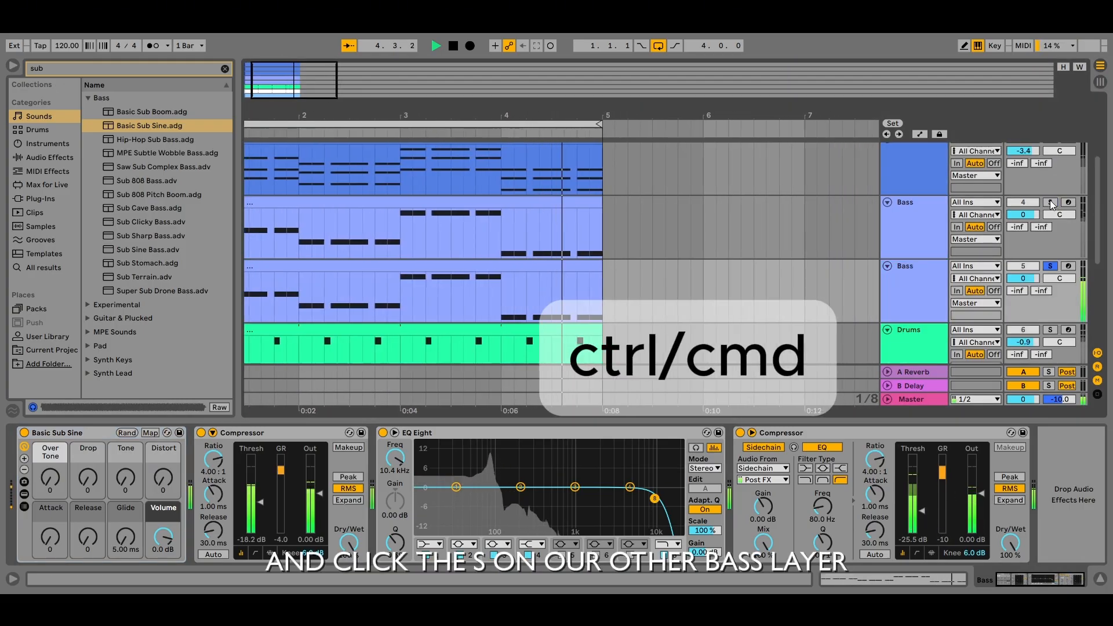
Solo the original Bass track together with its duplicate, and rename the duplicate as Sub Bass.
ctrl+click(1051, 202)
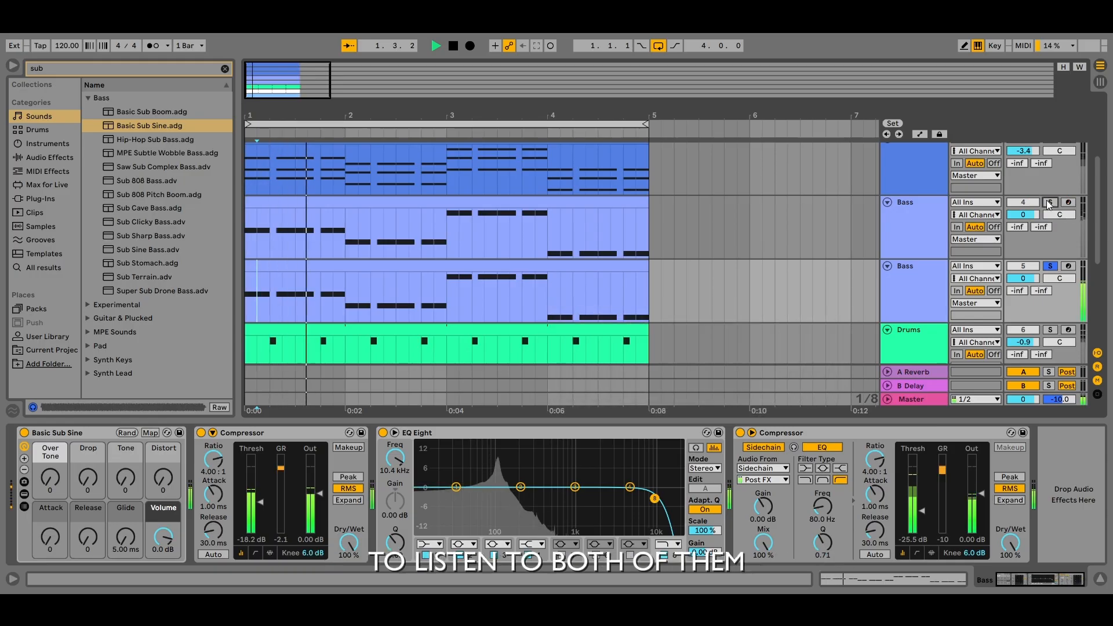
click(900, 270)
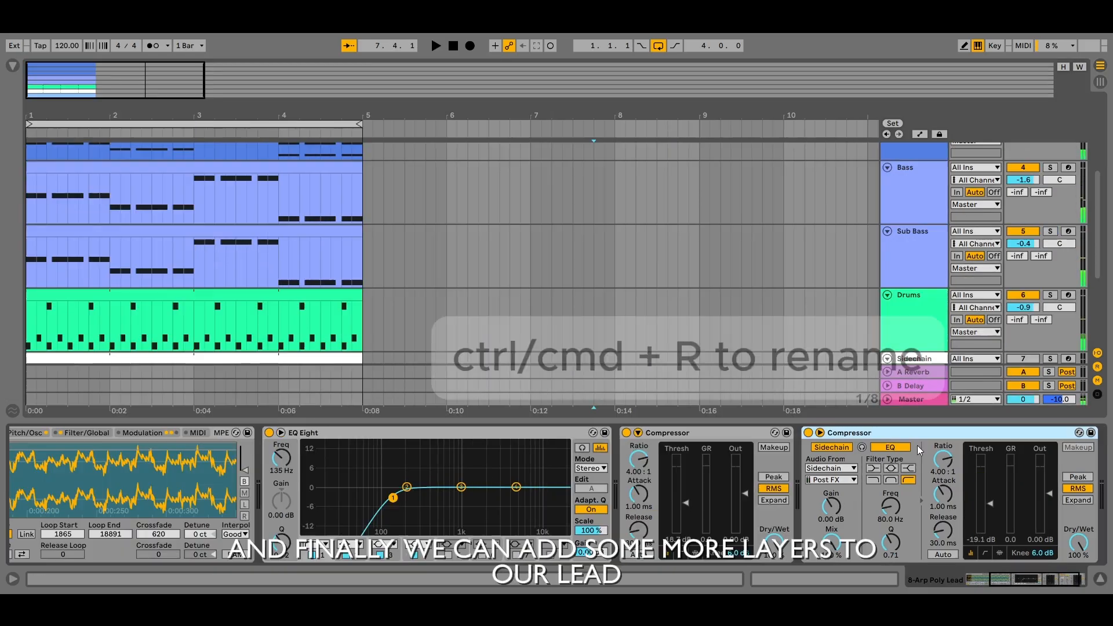
Rename the Arp Poly Lead track as Lead and duplicate it.
scroll(923, 305, down, 2)
click(928, 286)
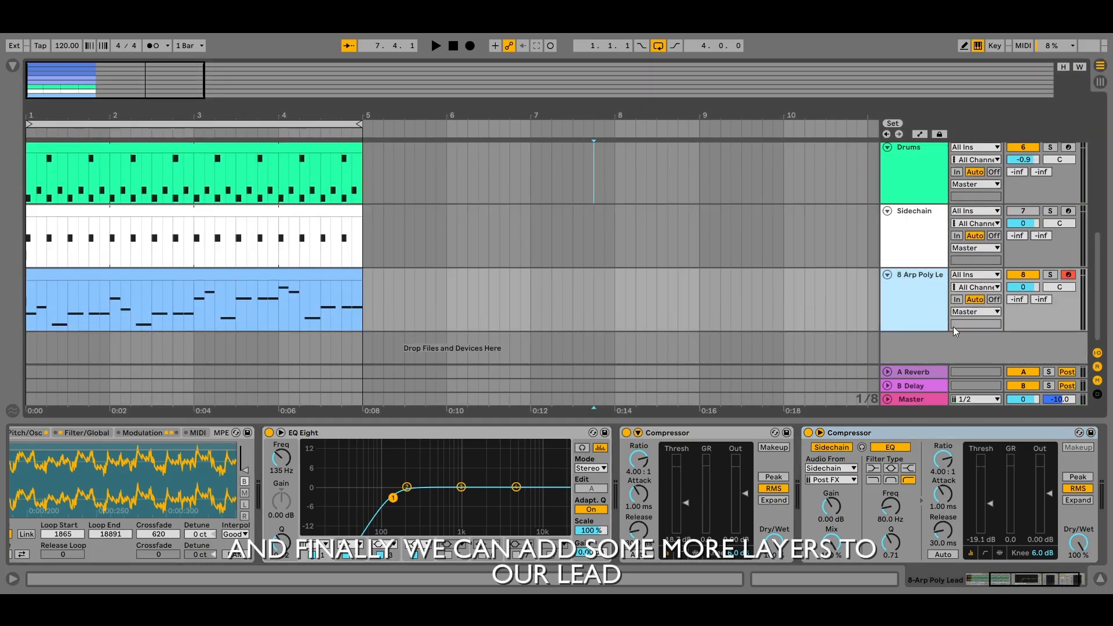
key(ctrl+r)
text(Lead)
key(Return)
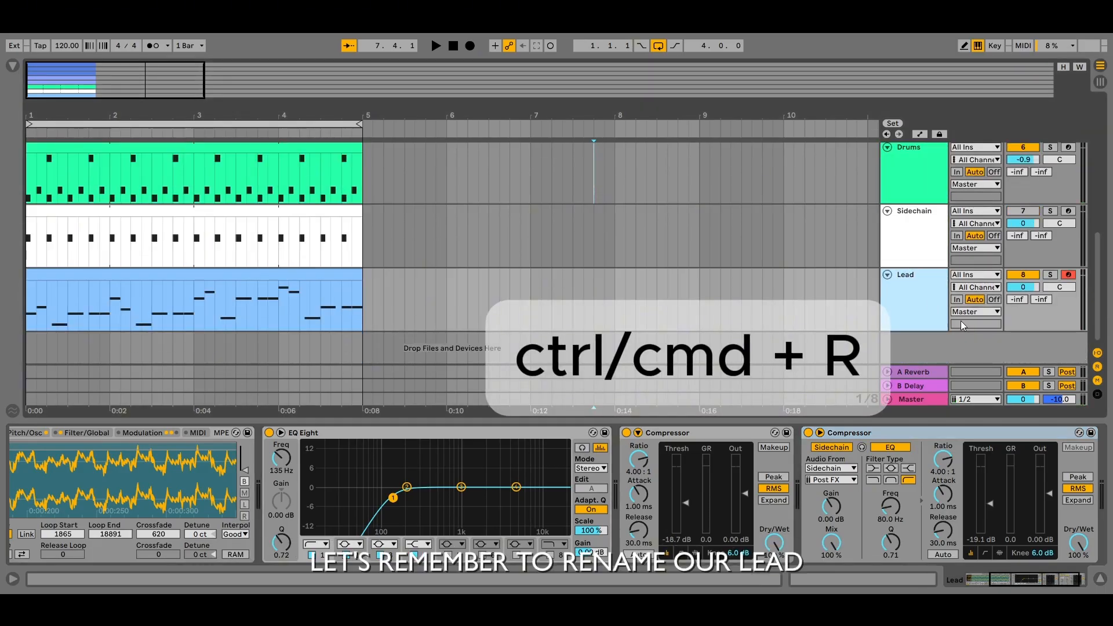
right_click(933, 301)
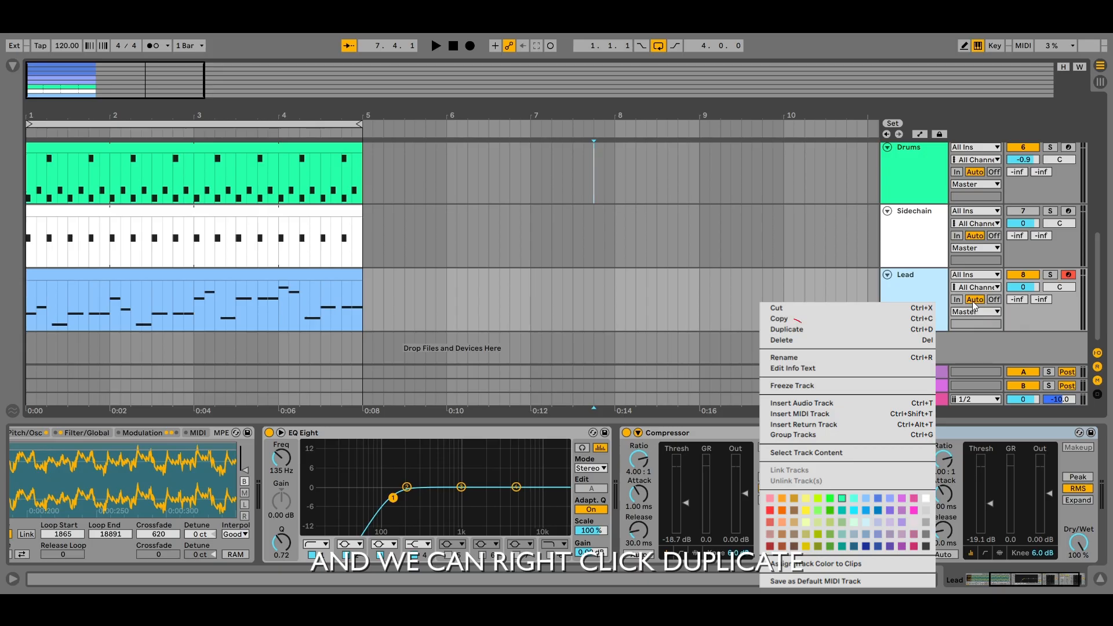
click(963, 337)
Clear the "sub" search from the Sounds library and collapse the Bass category to look for another lead sound.
click(12, 65)
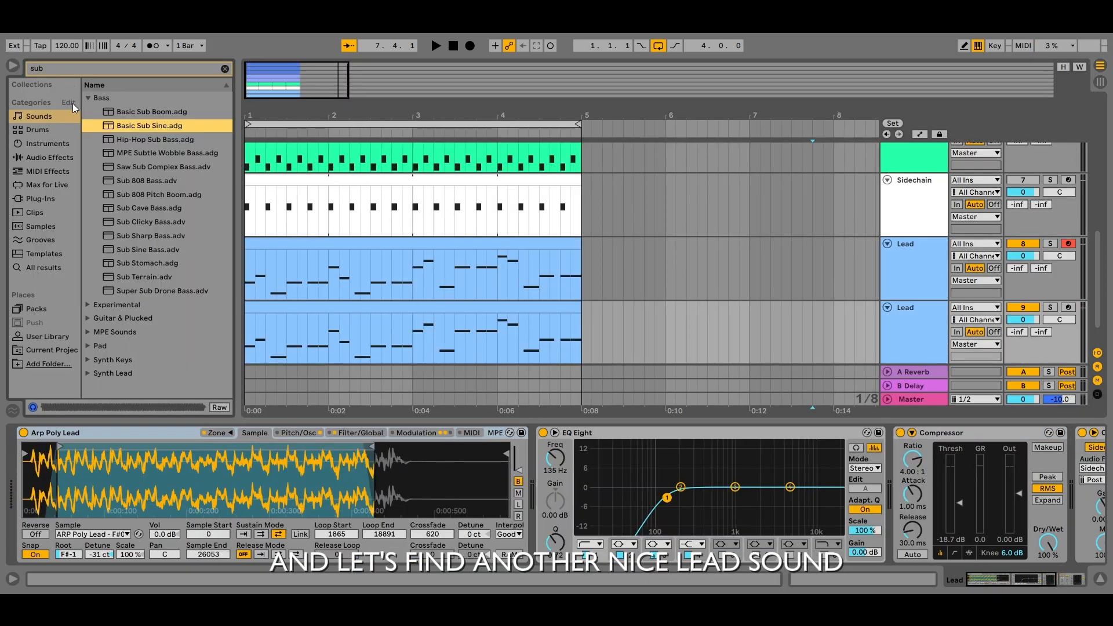
click(224, 68)
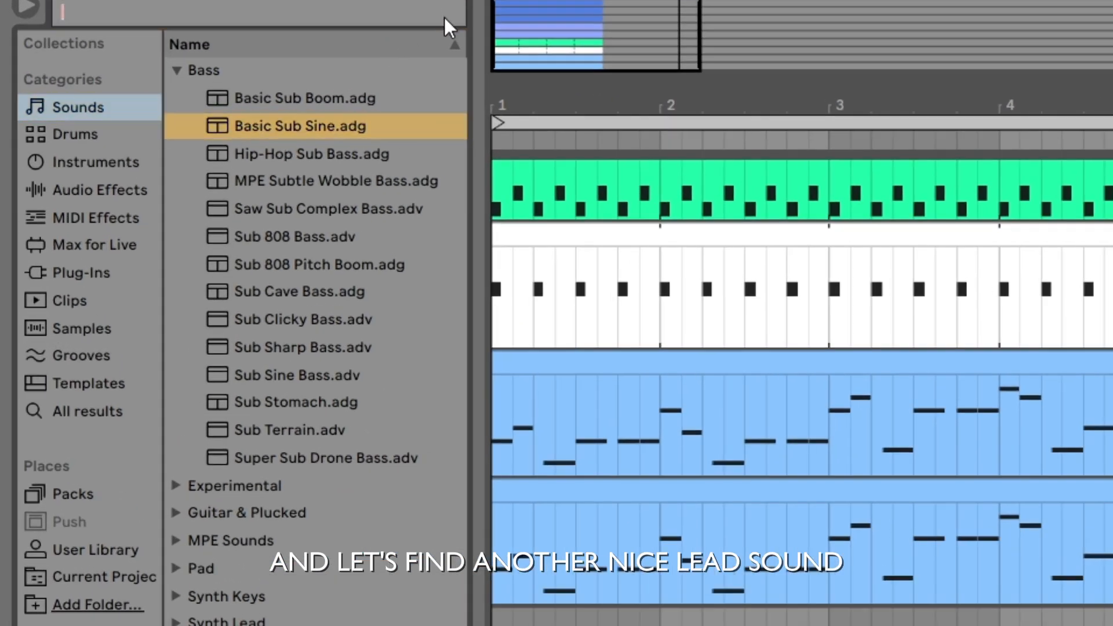
scroll(211, 222, up, 5)
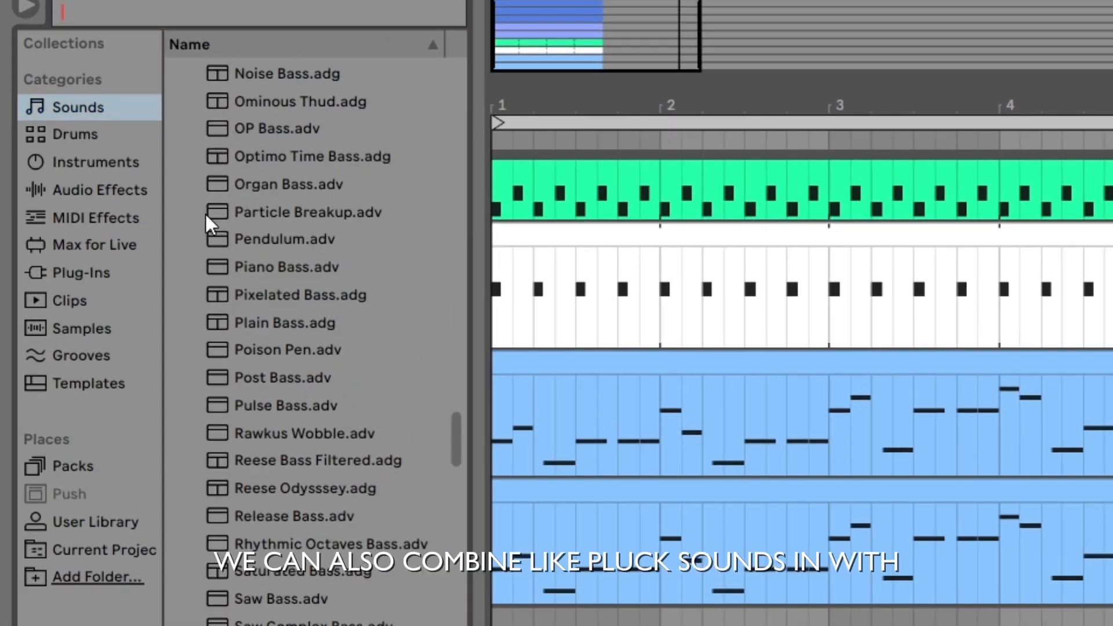
drag(452, 426, 461, 81)
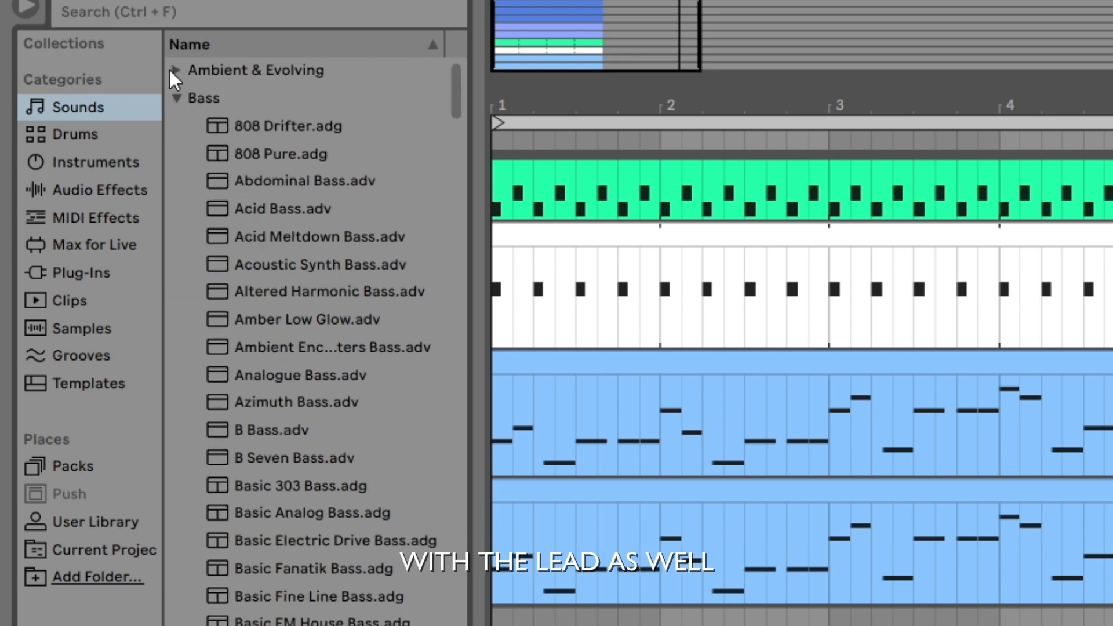
click(175, 98)
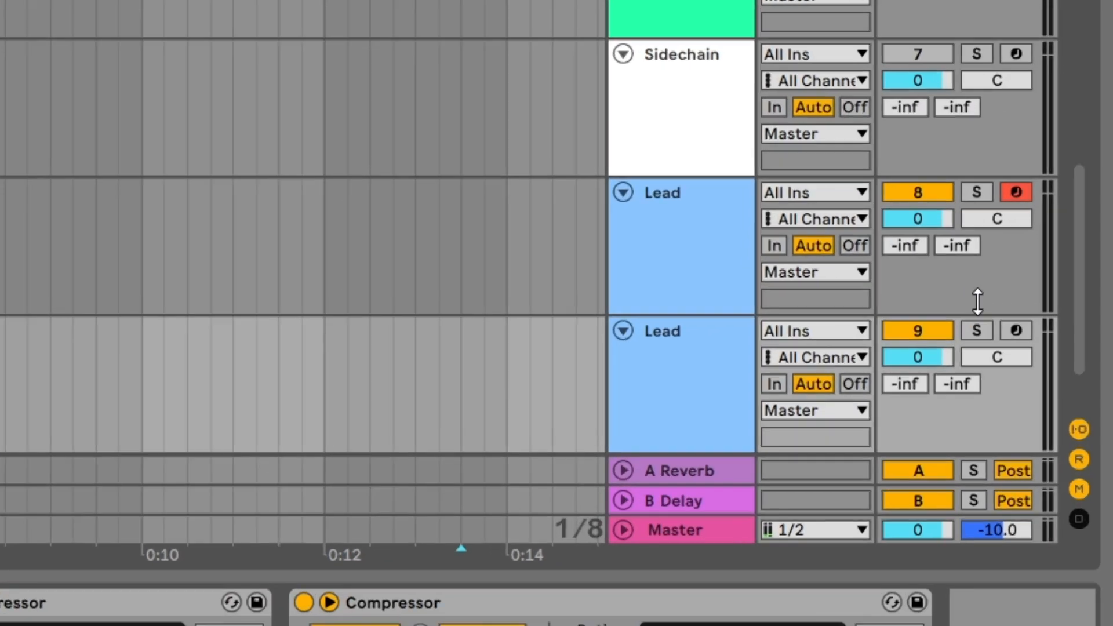
Solo the duplicated Lead track and play it.
click(1050, 307)
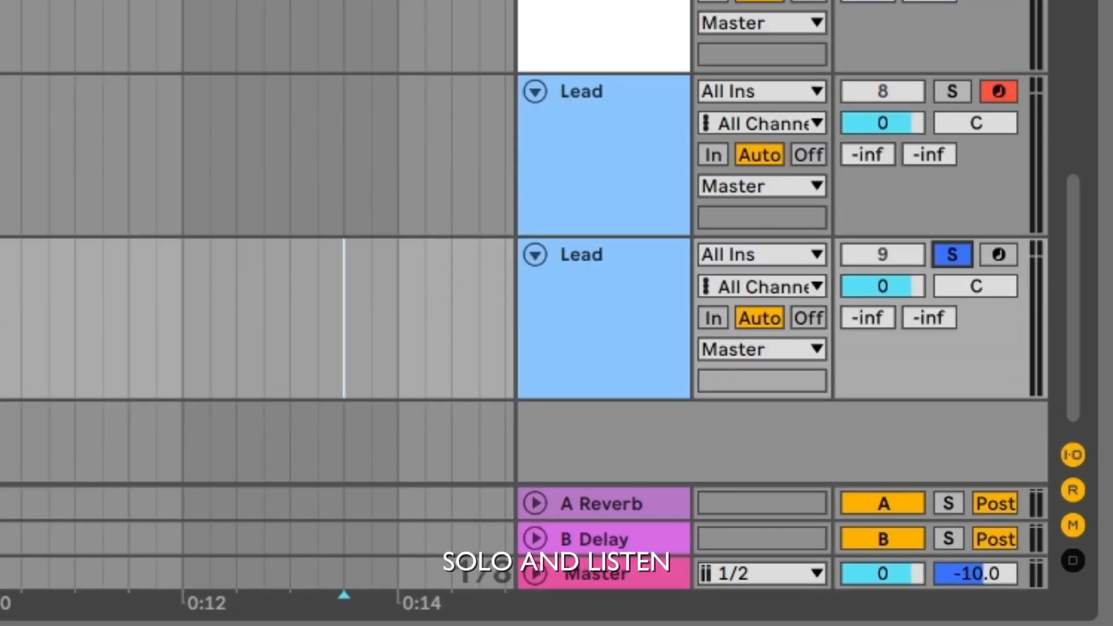
key(space)
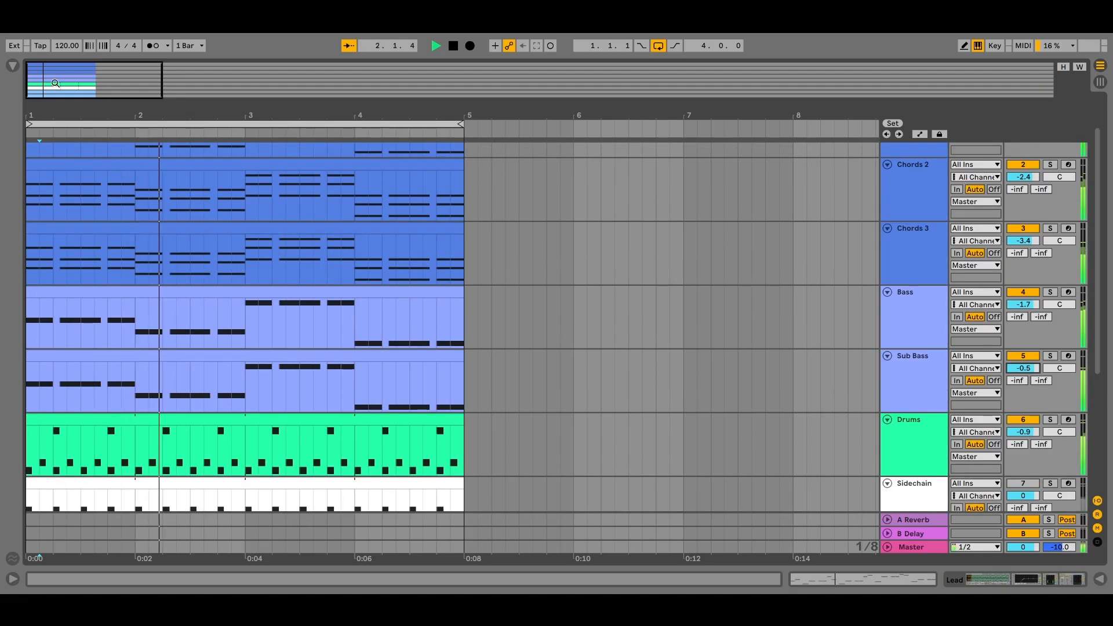
scroll(591, 336, down, 3)
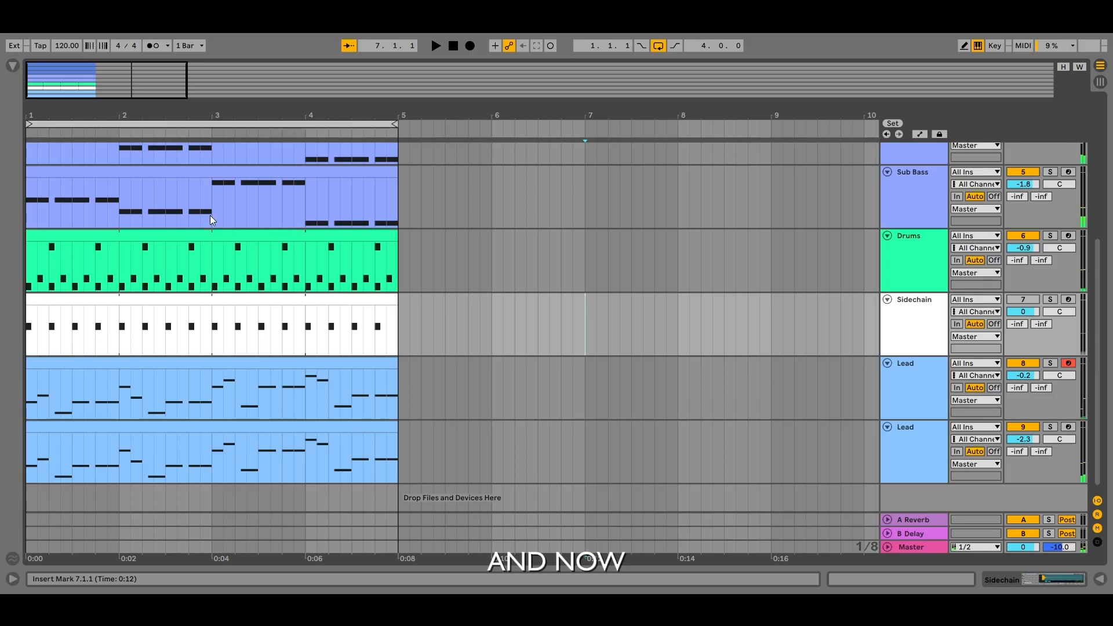
Show the Drums track's devices and search the Audio Effects library for "drum buss".
click(243, 249)
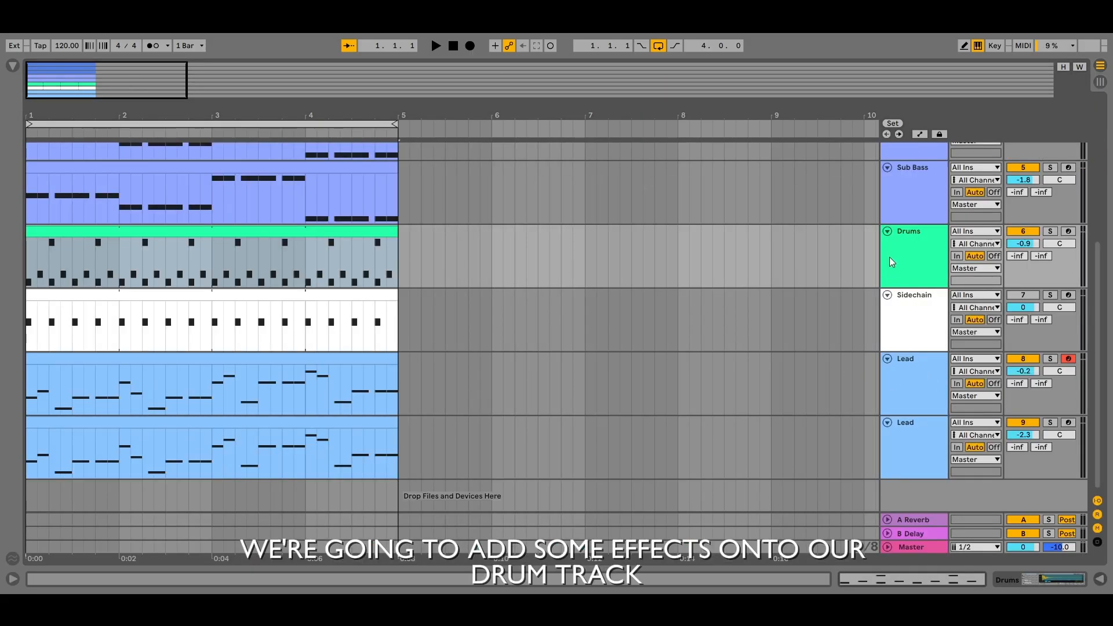
double_click(908, 245)
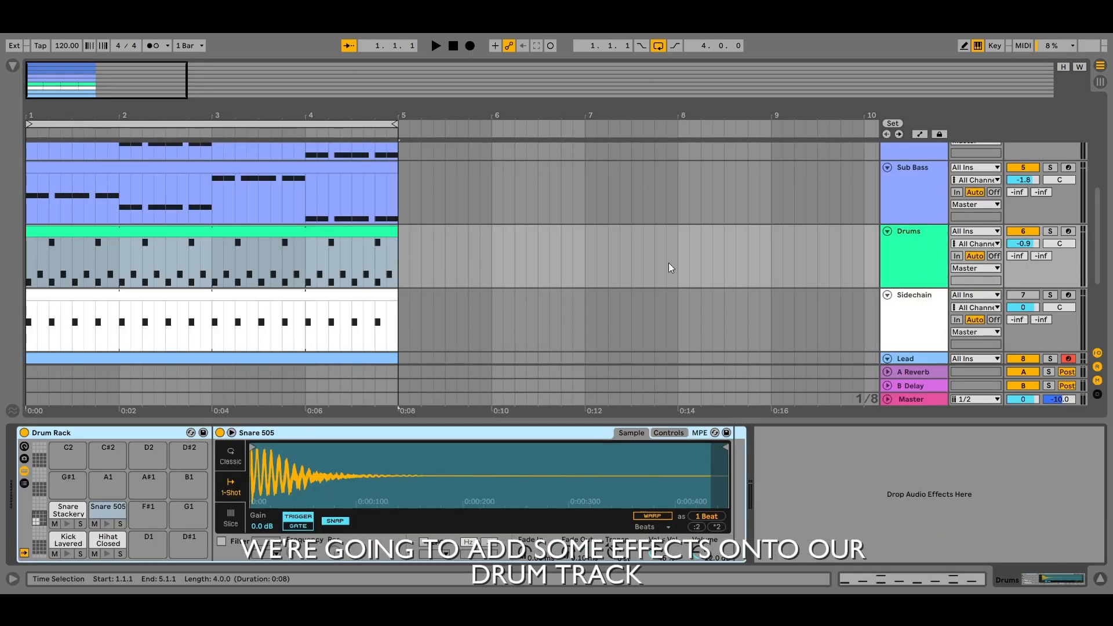
click(13, 66)
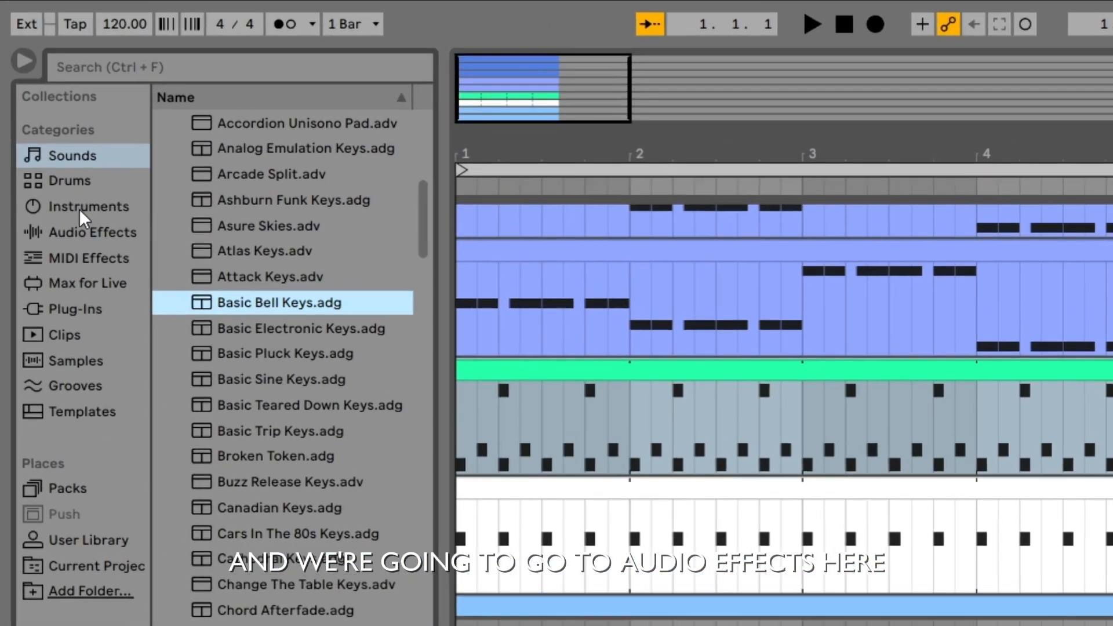
click(87, 232)
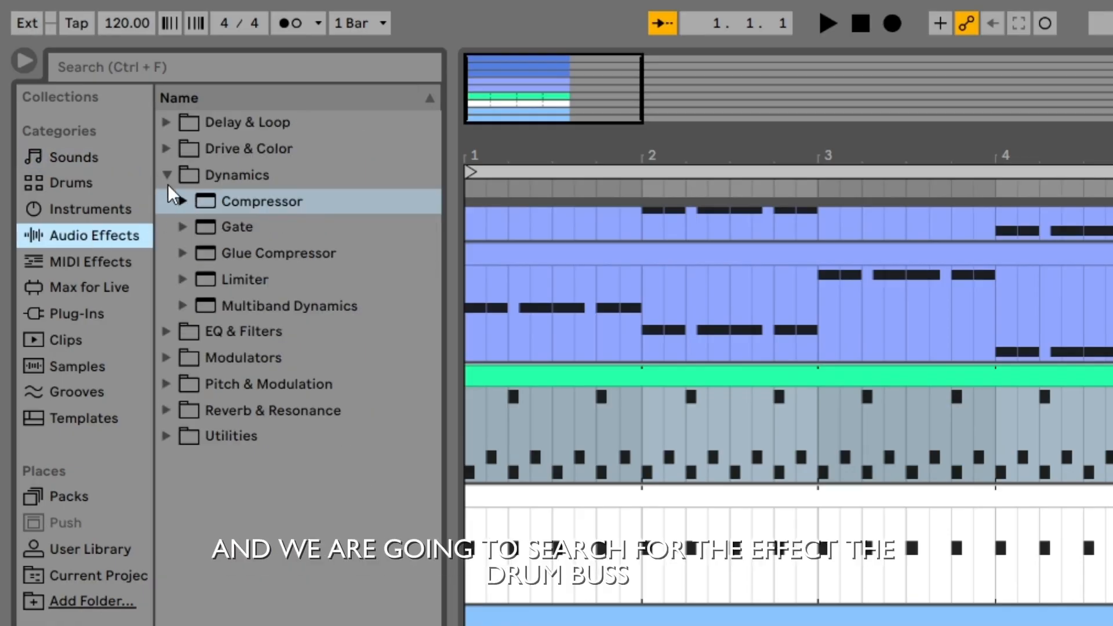
click(168, 183)
click(164, 66)
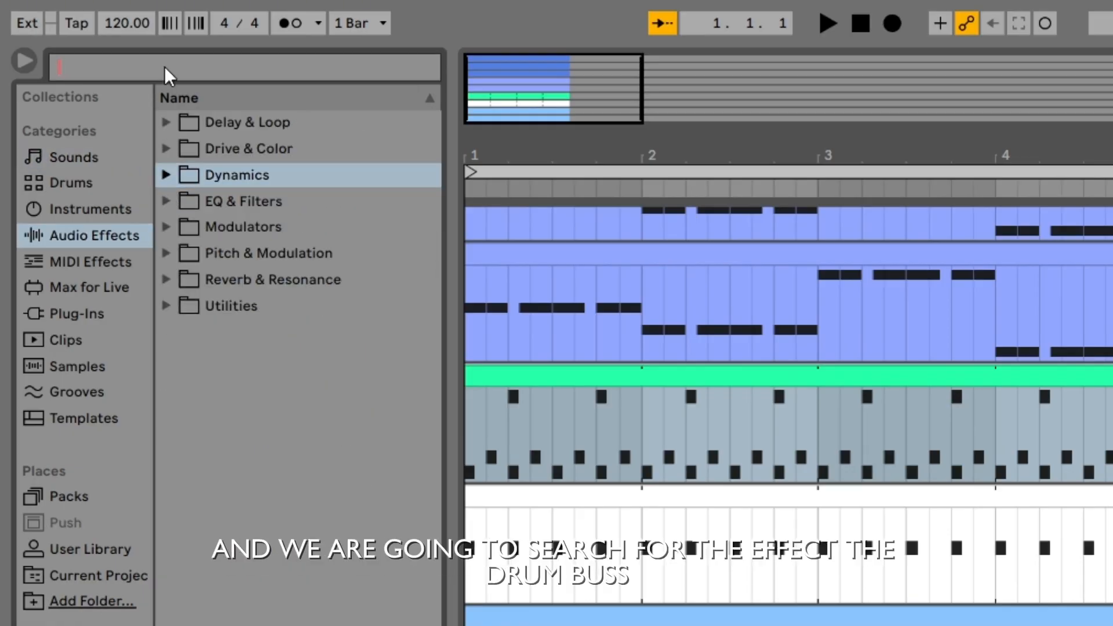
text(drum buss)
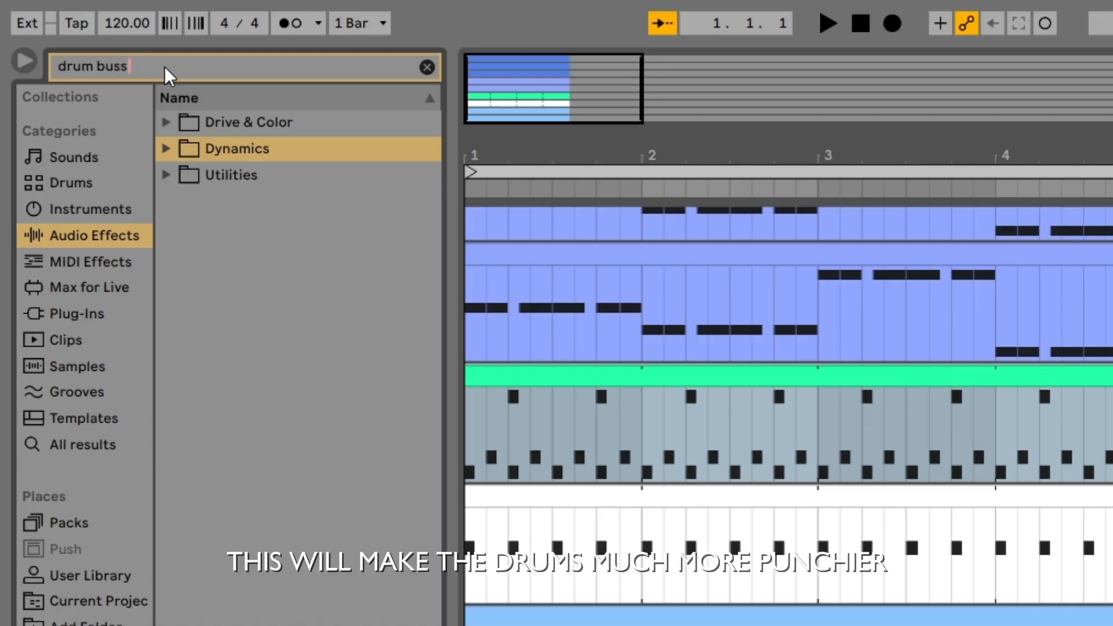
Add the Drum Buss effect from the Drive & Color category to the Drums track.
click(162, 122)
click(168, 122)
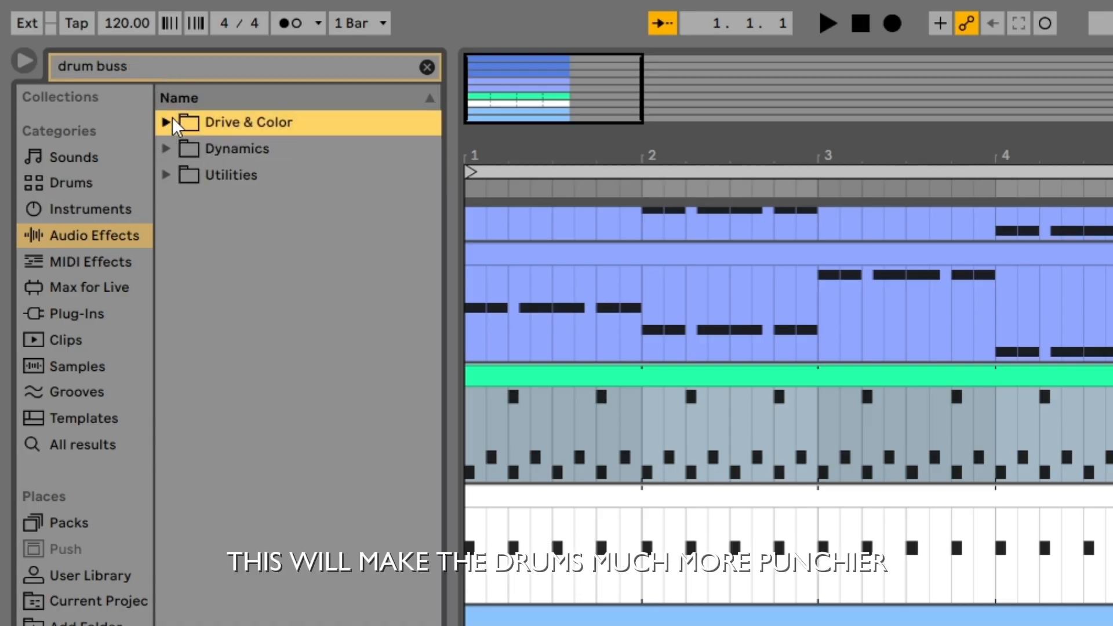
click(164, 122)
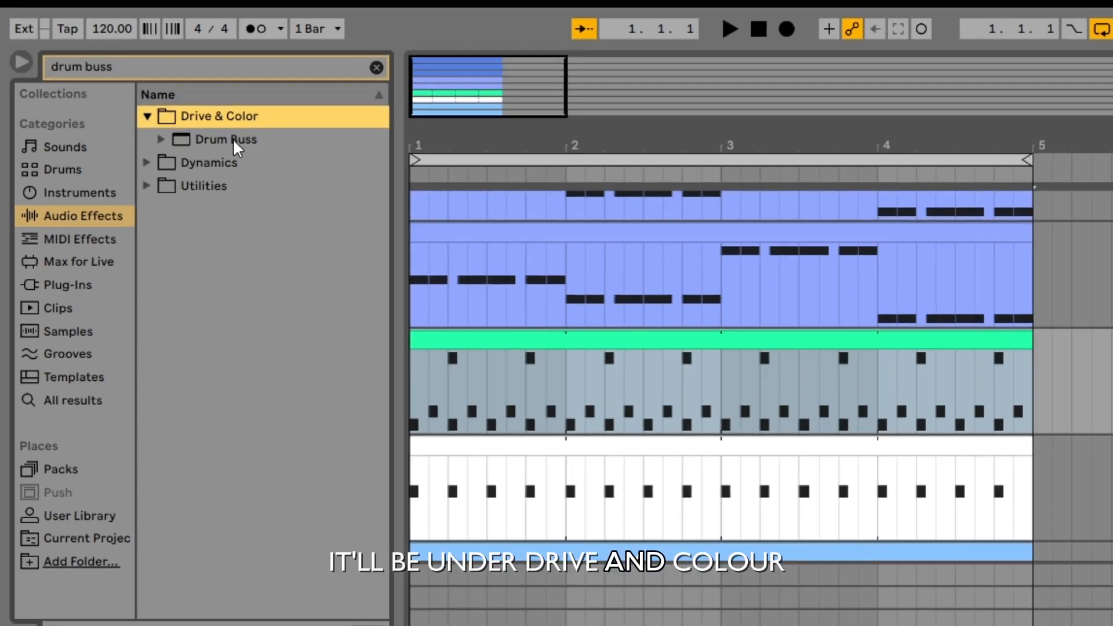
double_click(233, 139)
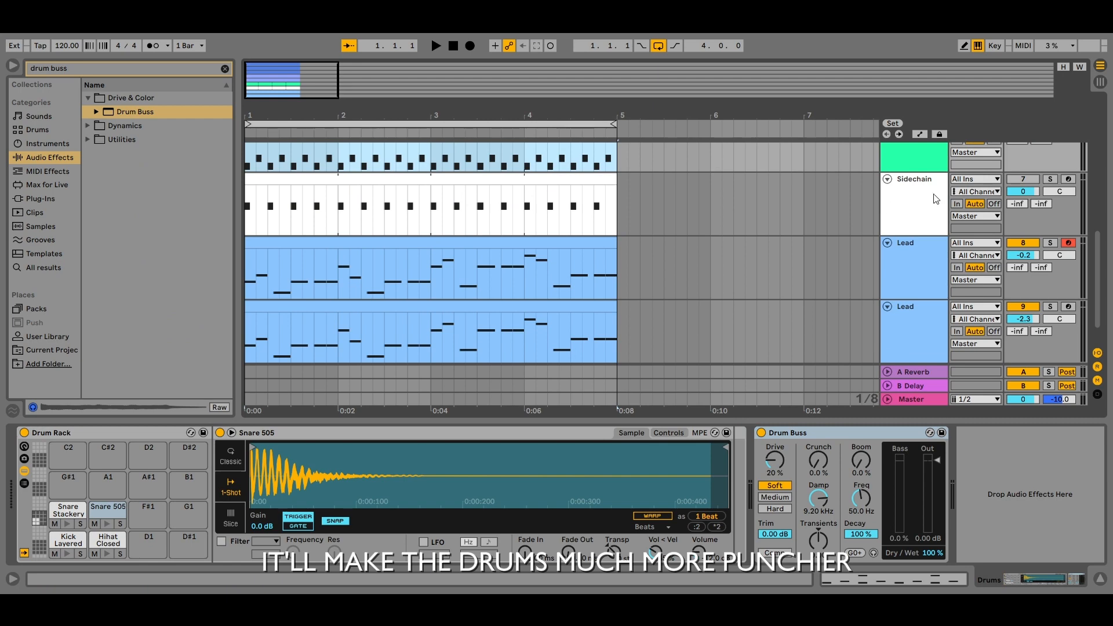
Solo the Drums track and play it with the Drum Buss effect.
scroll(1064, 204, up, 3)
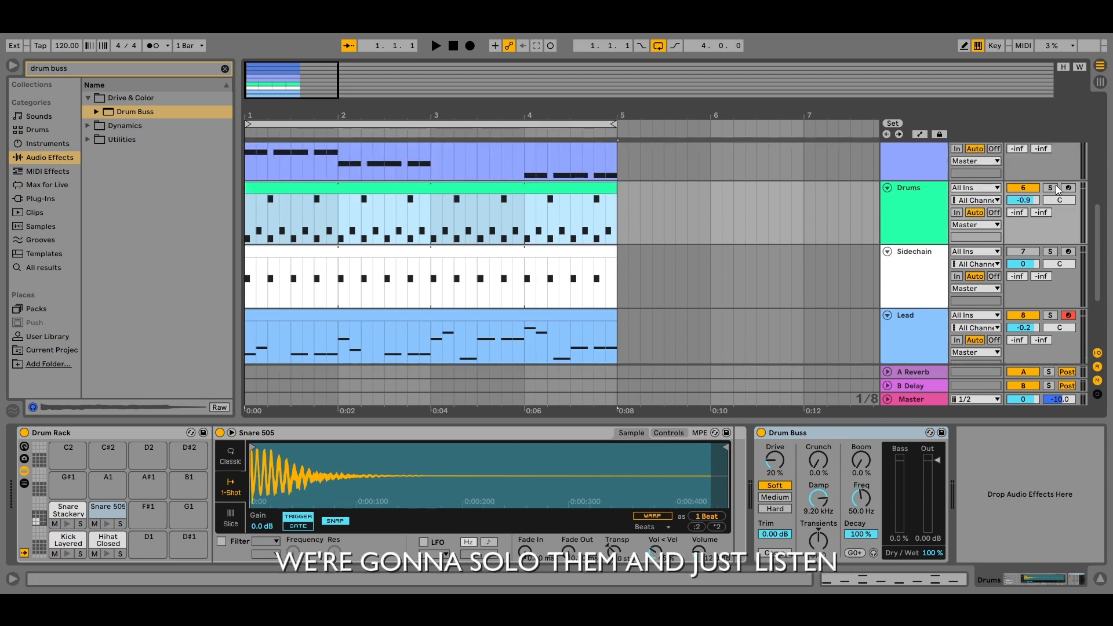
click(1051, 189)
key(space)
scroll(1037, 226, down, 3)
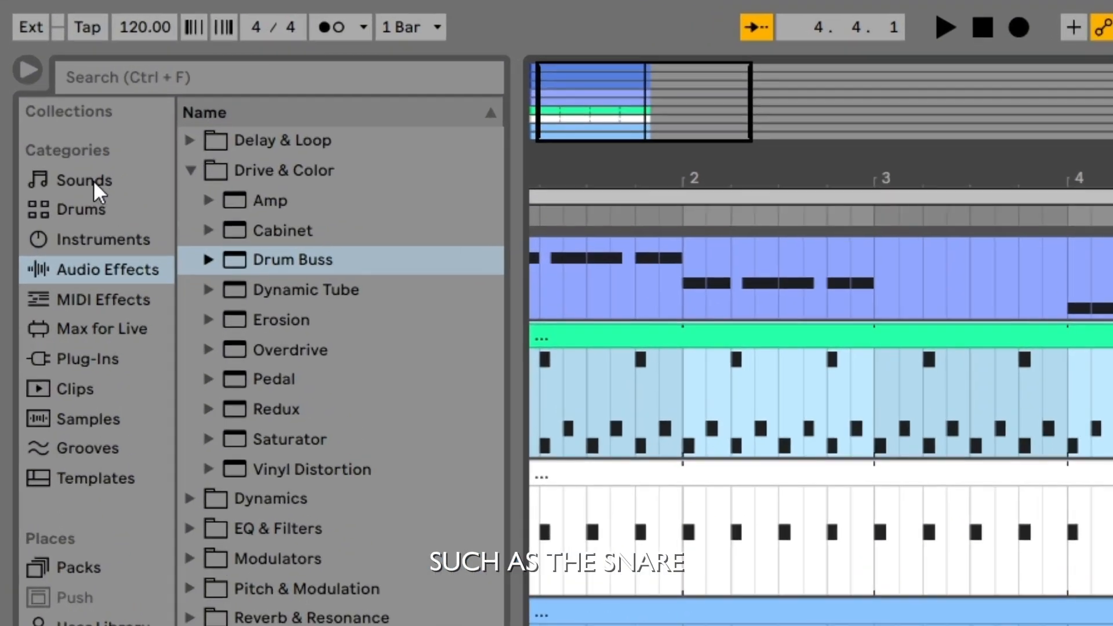
Preview the snare samples in the Drums library and load Snare Celebrate.aif onto the drum rack's F#1 pad.
click(55, 129)
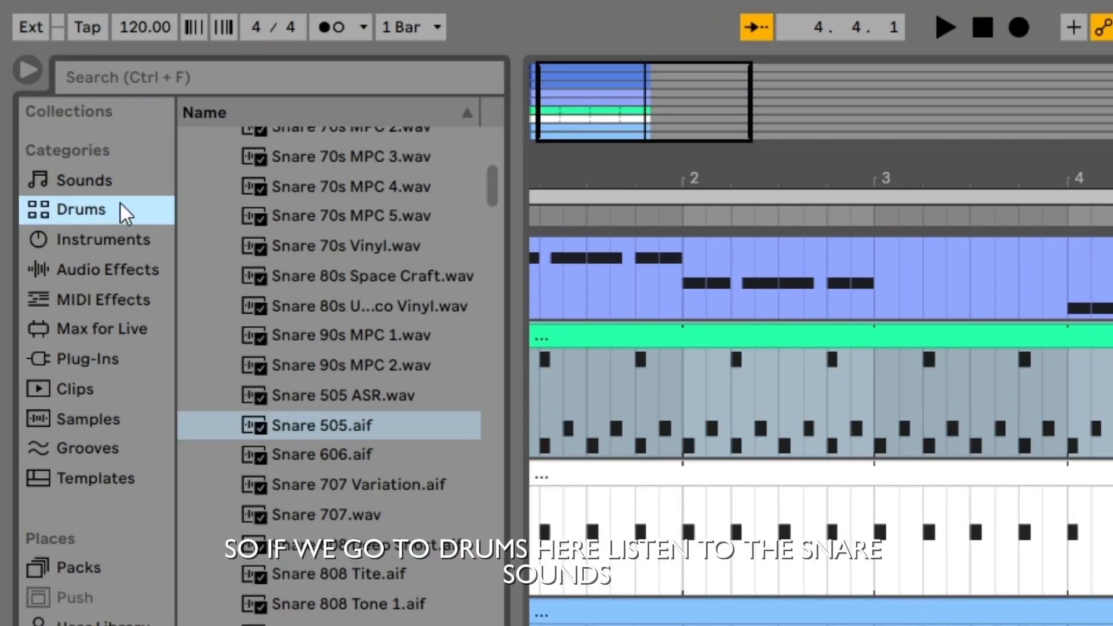
scroll(171, 146, up, 3)
scroll(348, 348, down, 5)
click(354, 503)
scroll(353, 503, down, 3)
click(353, 503)
scroll(350, 500, down, 7)
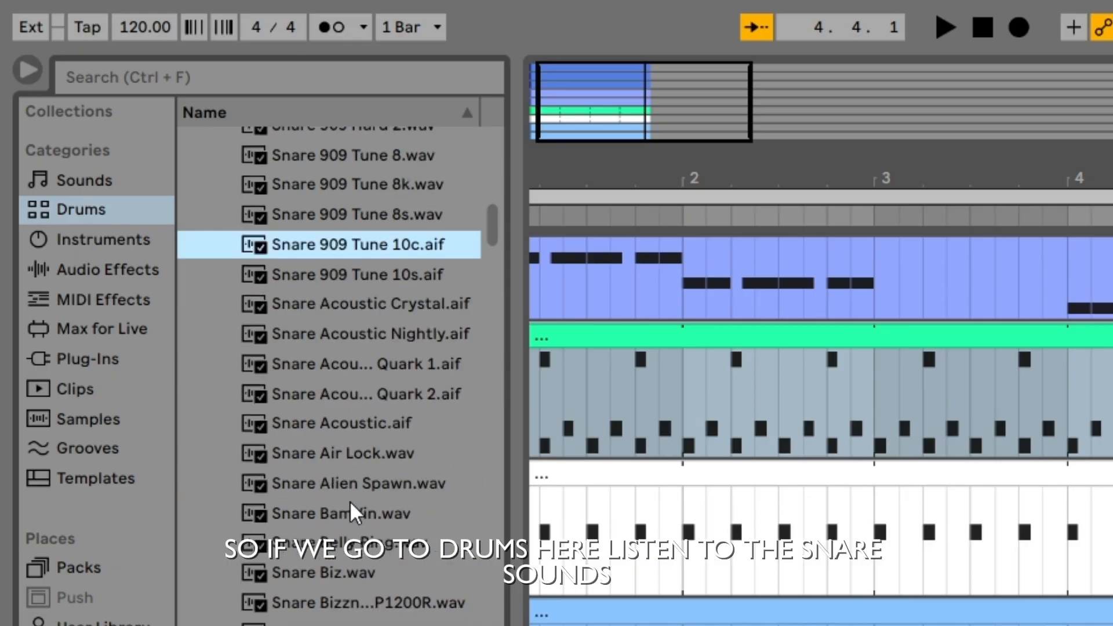
click(163, 199)
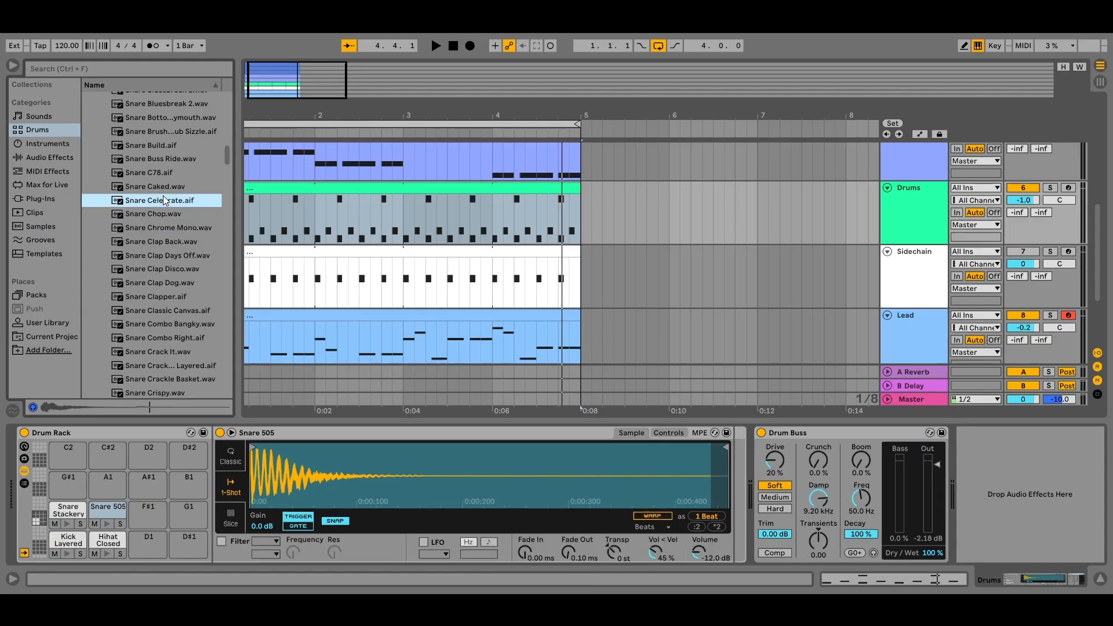
drag(164, 200, 165, 514)
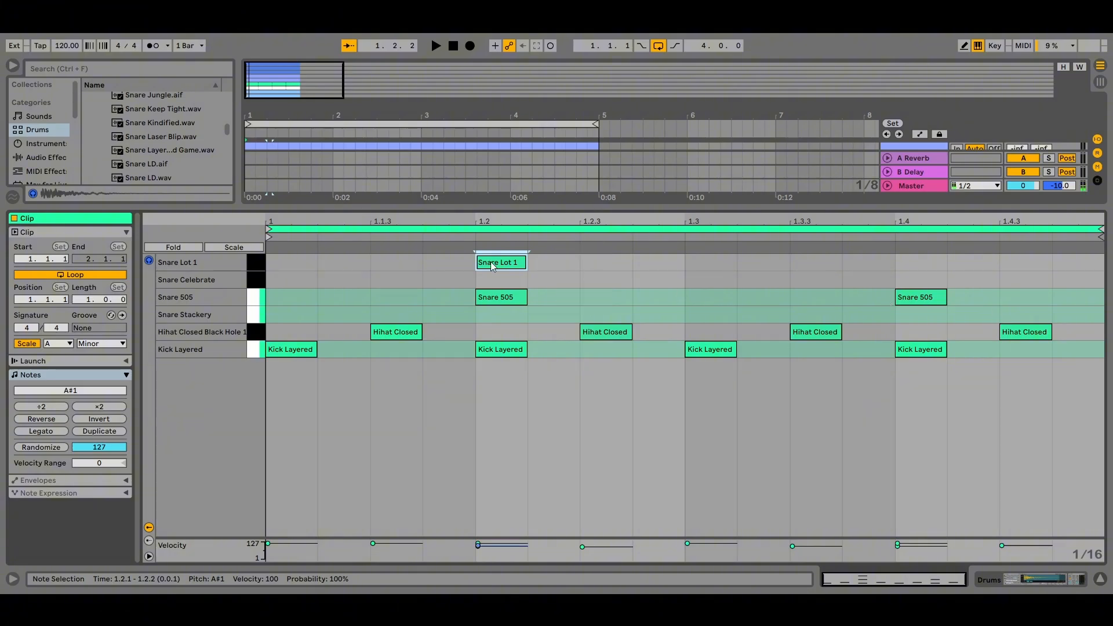
Move the Snare Lot 1 note at 1.2 to the Snare Celebrate row and add a Snare Celebrate note at 1.4.
drag(491, 266, 491, 284)
double_click(931, 284)
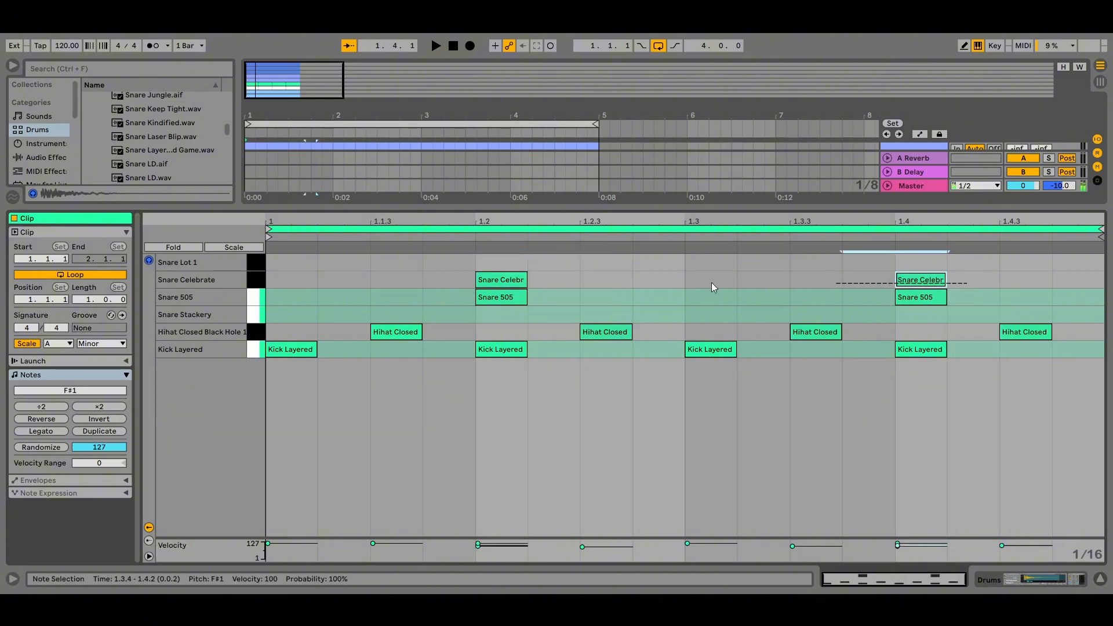